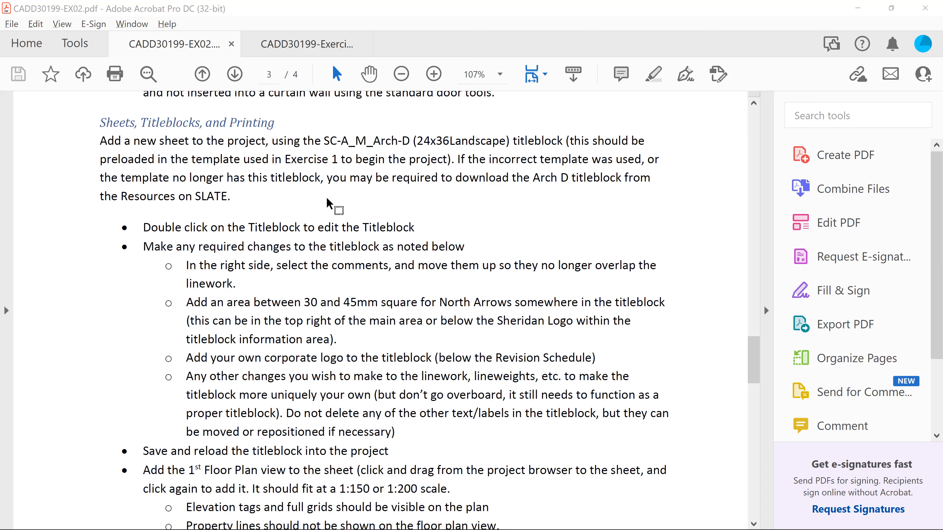
Switch to Revit and start a new sheet with the SC-A_M_ARCH-D_BLANK titleblock selected
key("alt+Tab")
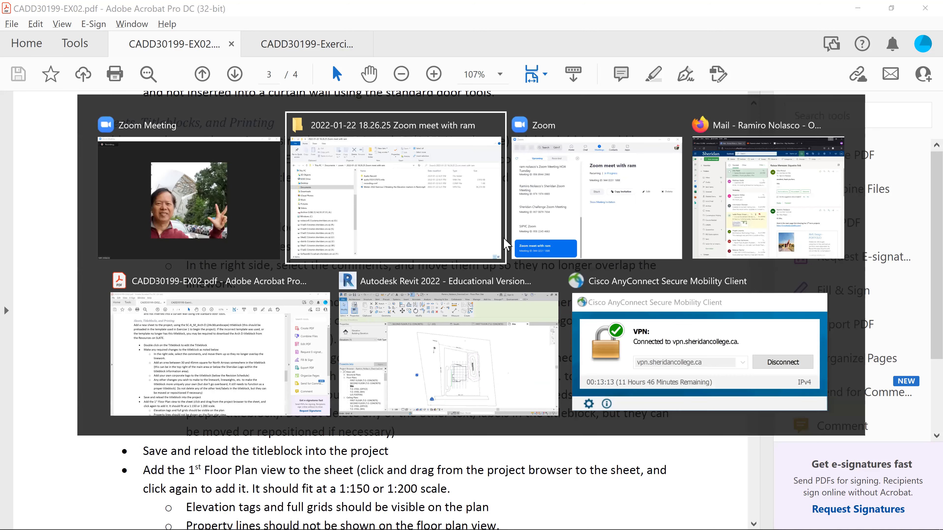
left_click(410, 320)
scroll(136, 427, "down", 5)
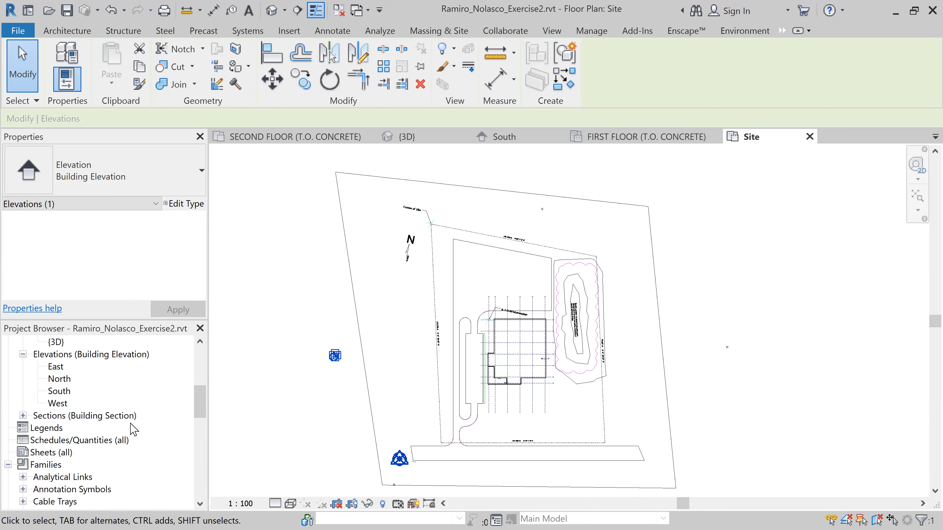
scroll(134, 429, "down", 1)
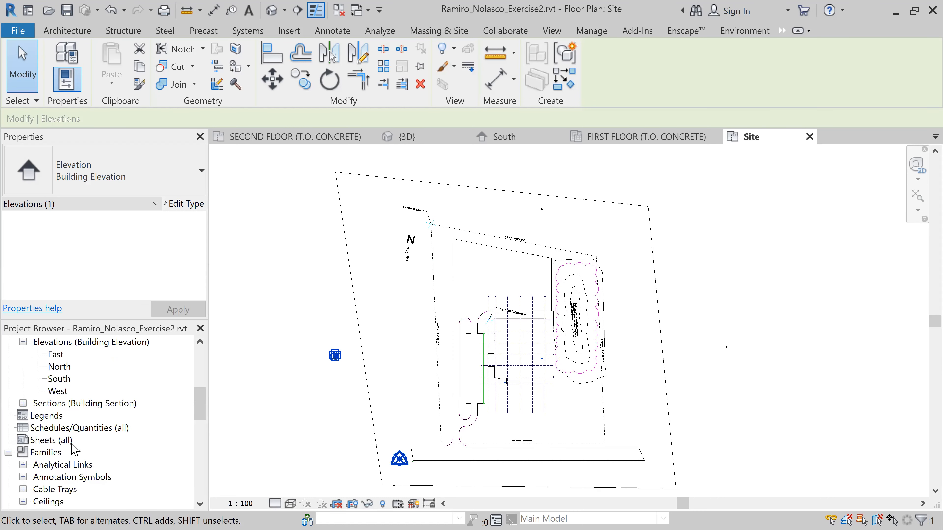
left_click(64, 442)
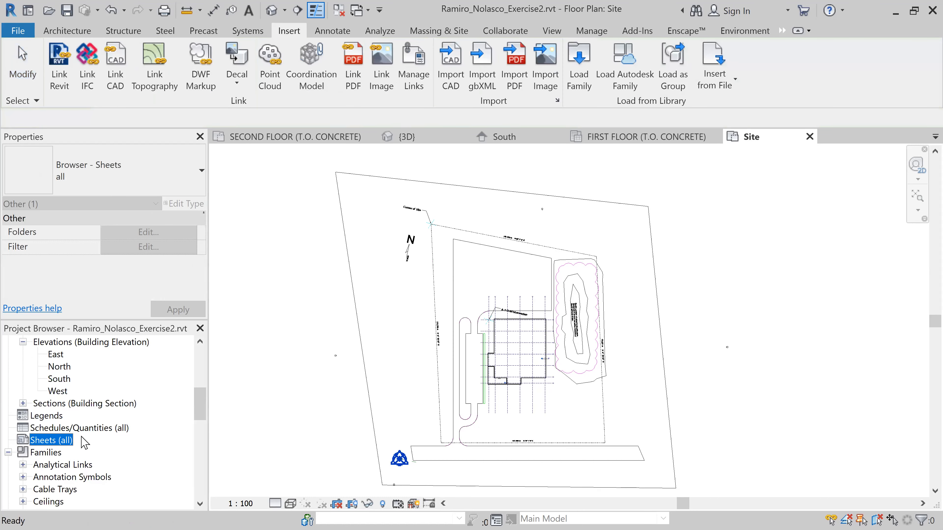
right_click(62, 443)
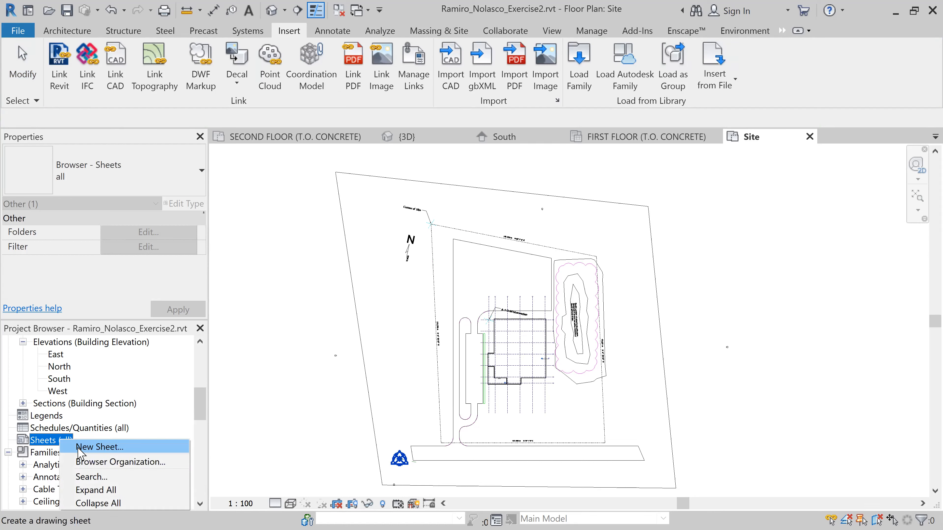
left_click(100, 448)
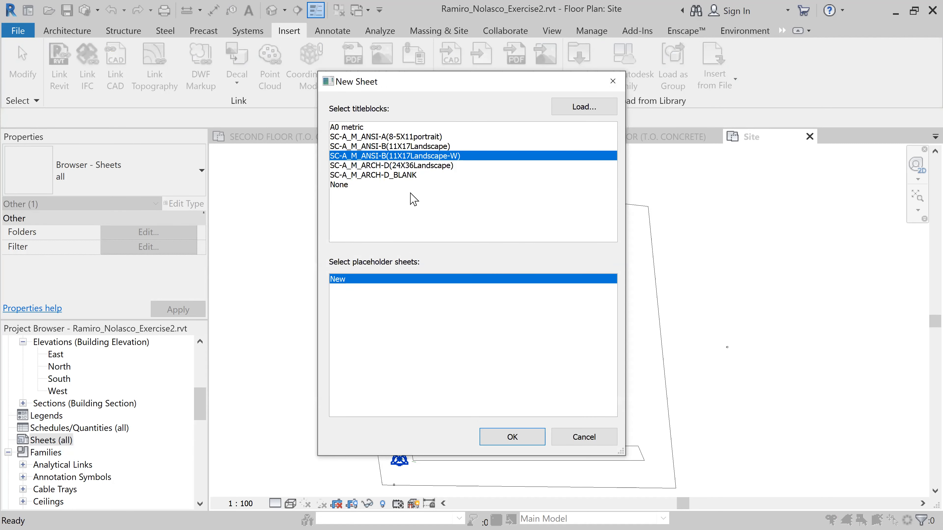
left_click(399, 175)
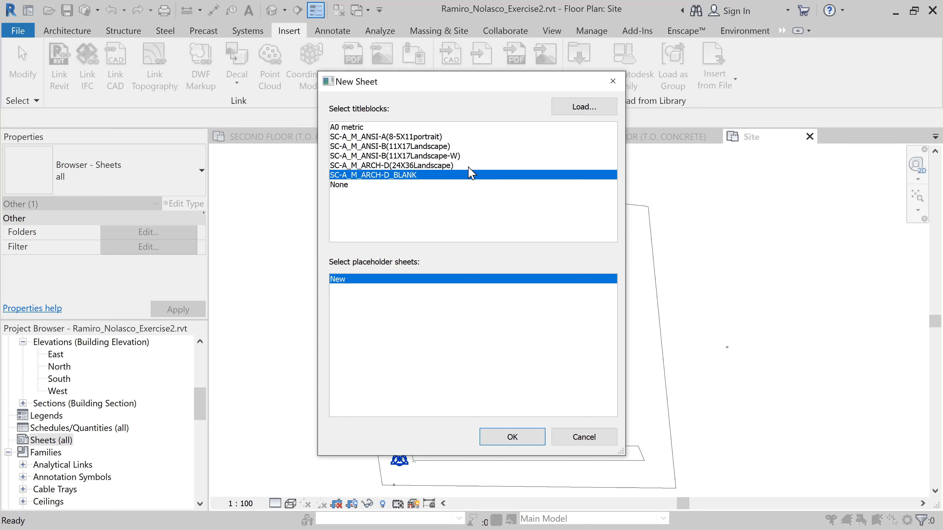
Browse the Exercise folder for titleblock families without loading one, and create the sheet with the selected blank titleblock
left_click(584, 109)
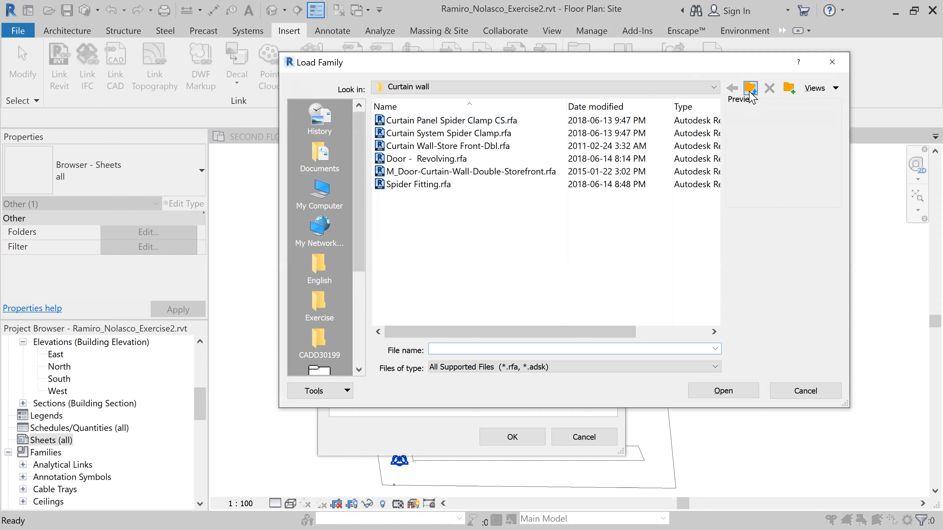
left_click(749, 88)
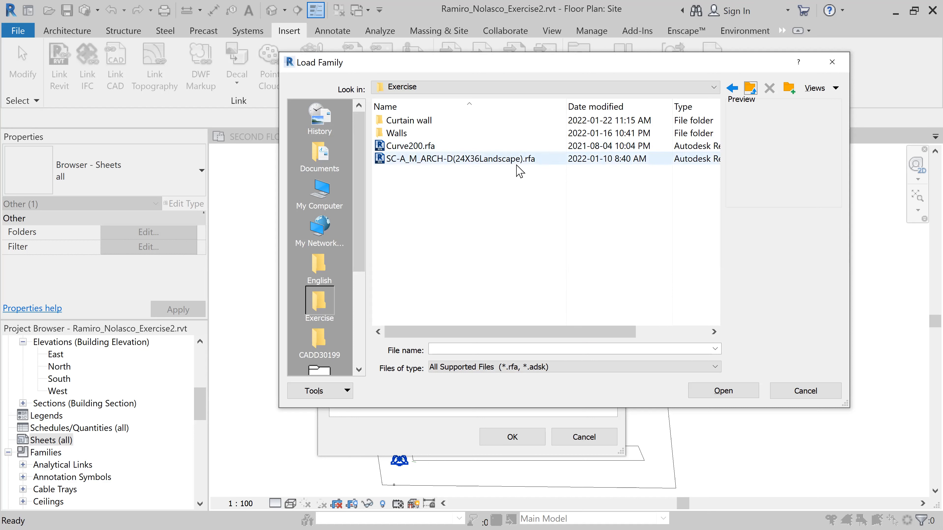
left_click(799, 392)
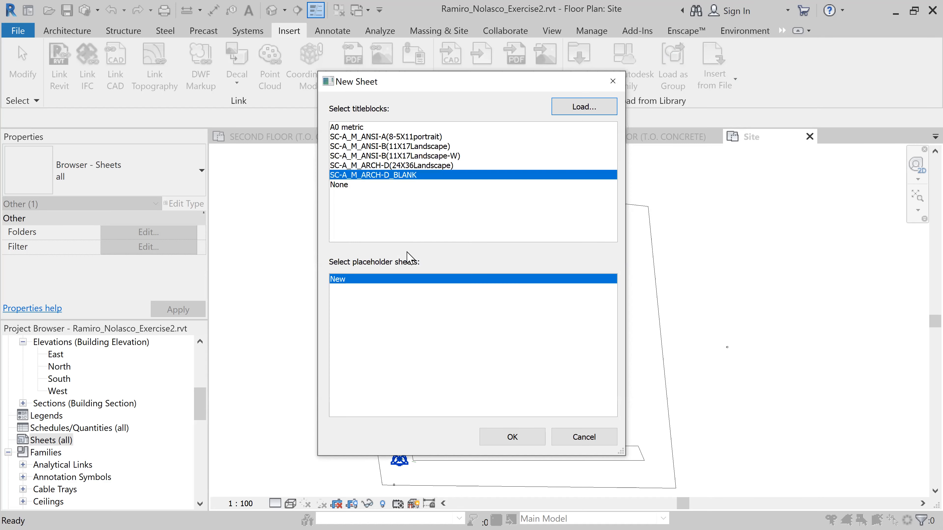
left_click(537, 437)
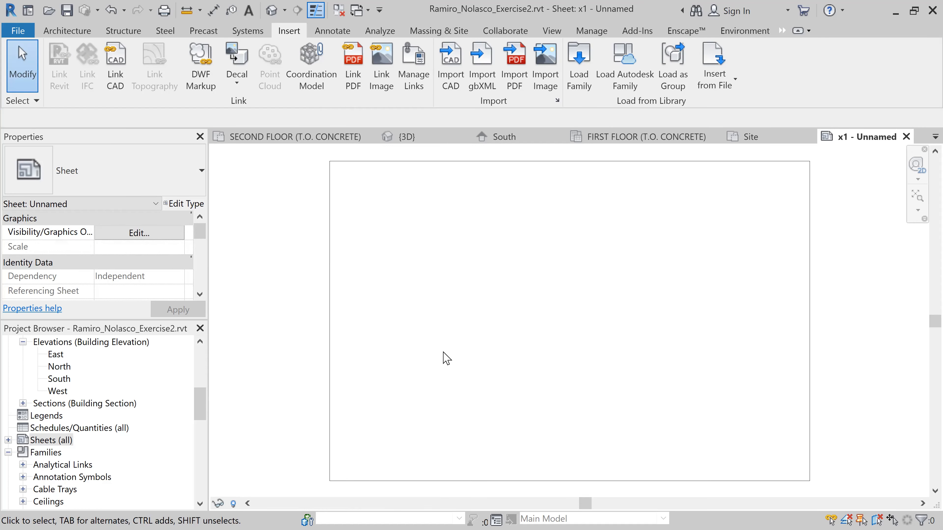
Add another new sheet using the SC-A_M_ARCH-D(24X36Landscape) titleblock
right_click(68, 443)
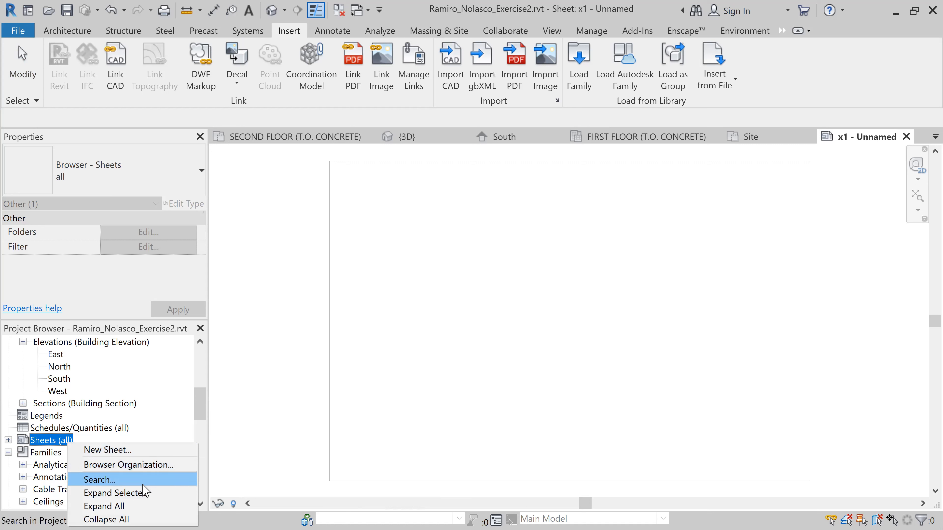
left_click(141, 449)
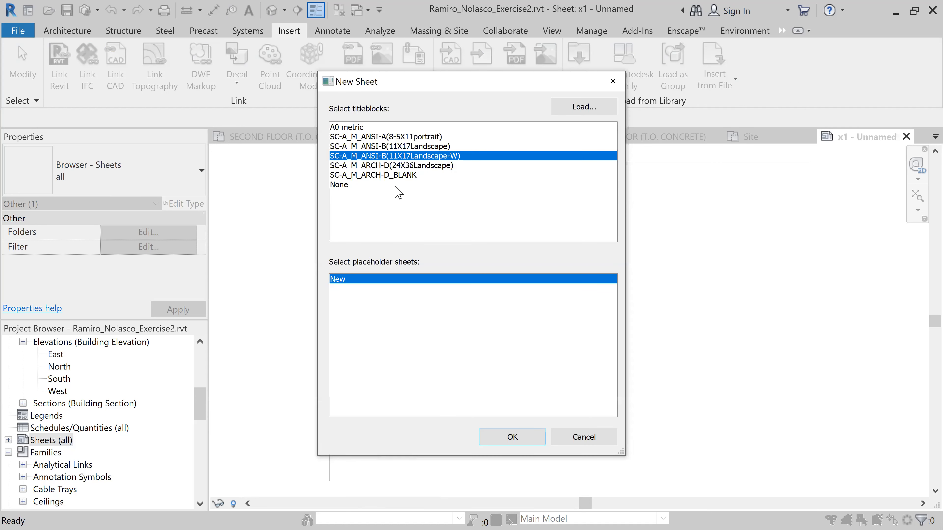
left_click(428, 165)
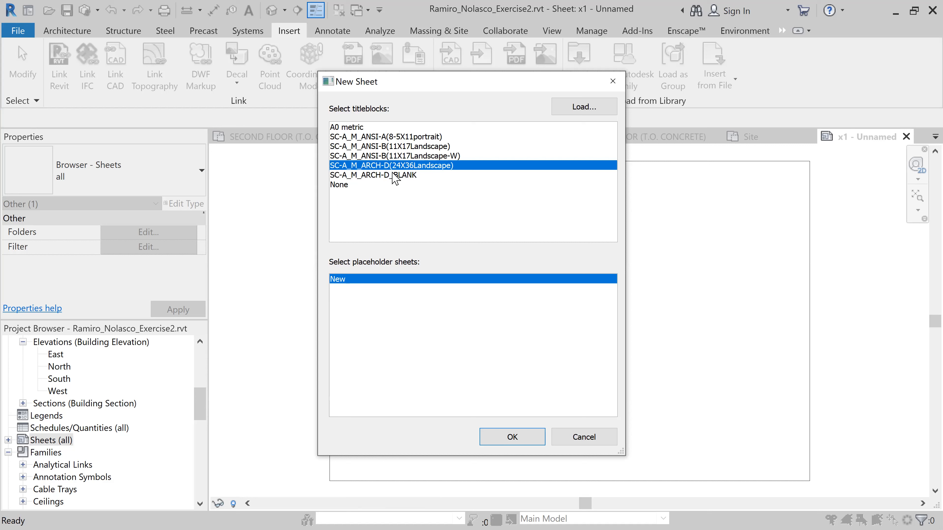
left_click(513, 437)
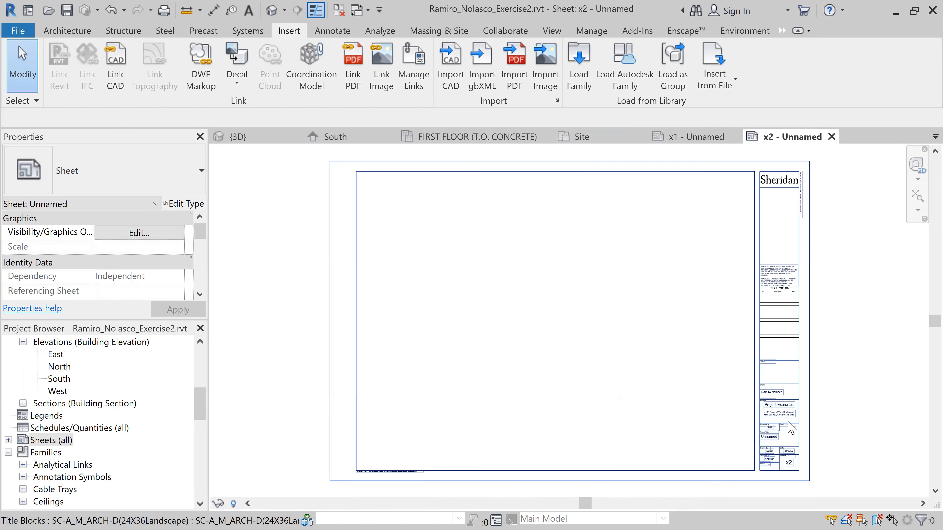
Examine the new sheet's titleblock, including the client, project, sheet title, drawn by, checked by, date and sheet number fields
scroll(820, 440, "up", 2)
scroll(816, 427, "up", 5)
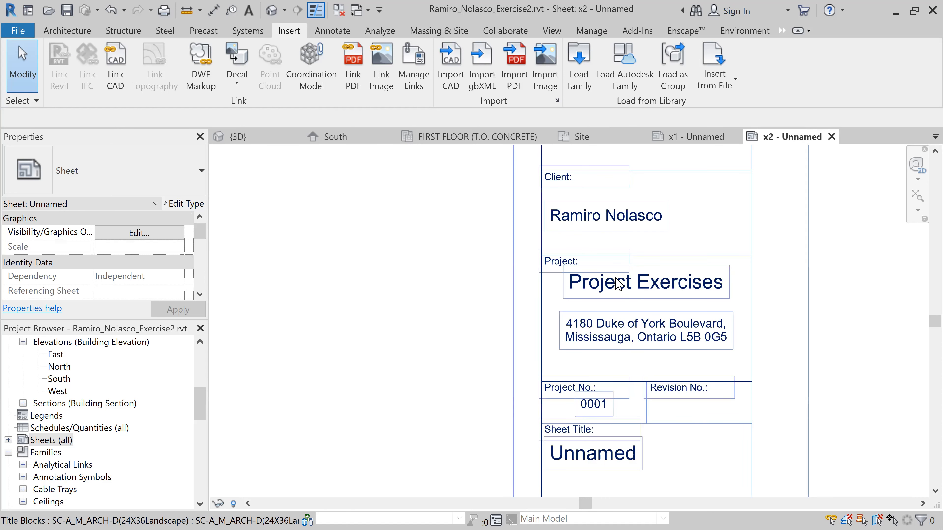
middle_click_drag(816, 319, 783, 188)
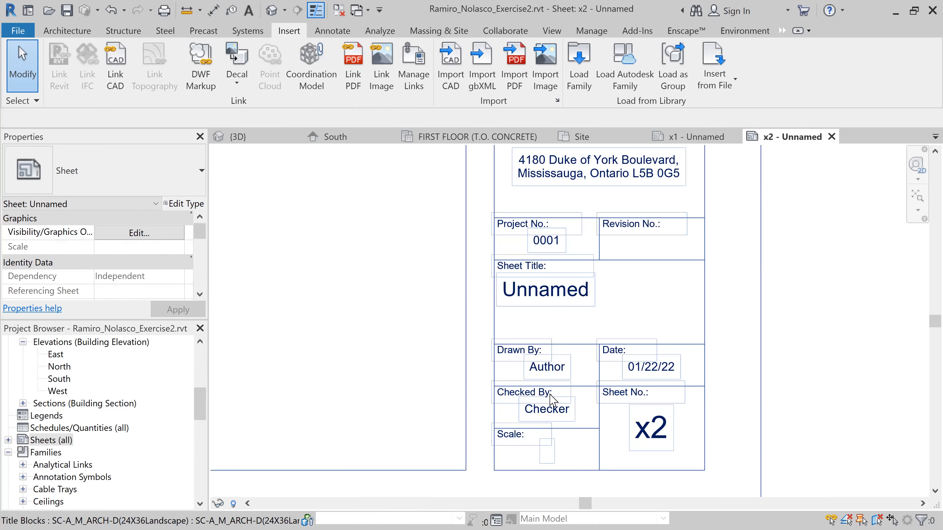
scroll(548, 399, "down", 3)
scroll(512, 345, "down", 3)
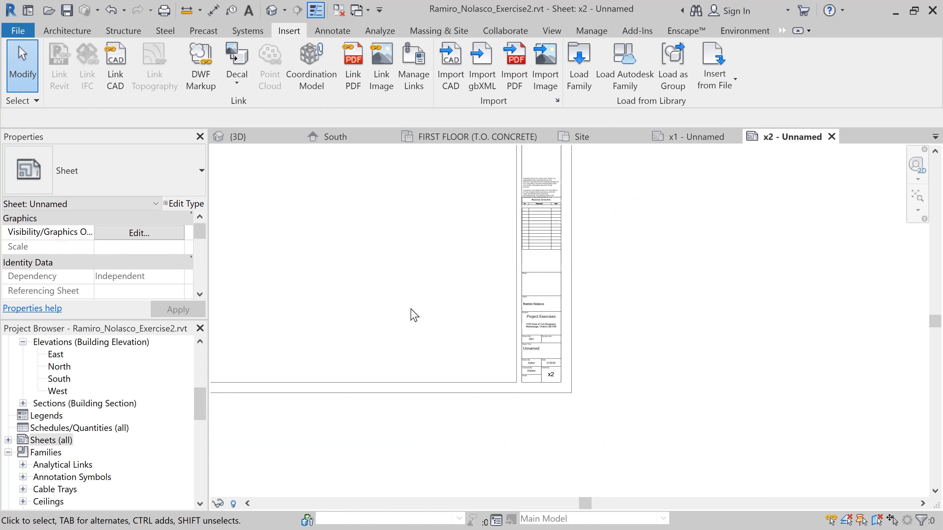
middle_click_drag(458, 320, 701, 381)
scroll(659, 338, "down", 2)
middle_click_drag(665, 319, 623, 349)
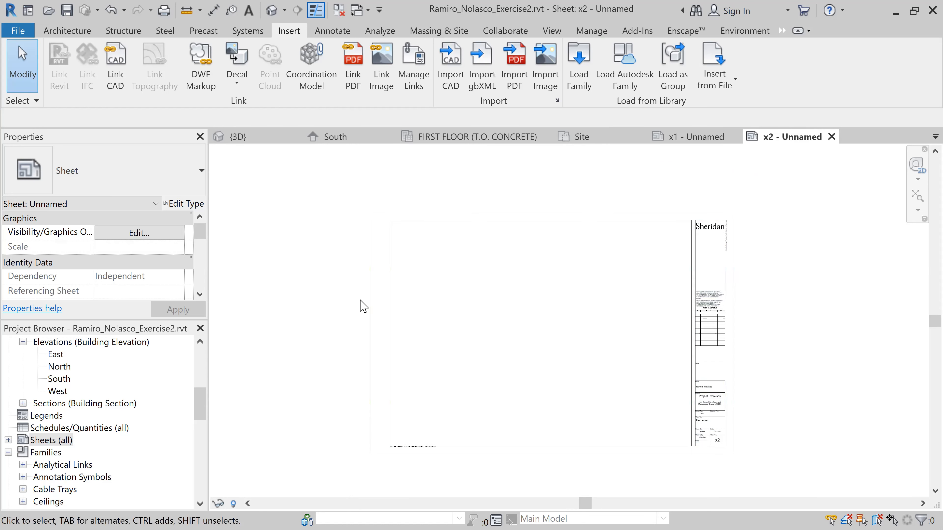
Place the FIRST FLOOR (T.O. CONCRETE) floor plan view on the 24X36 landscape sheet
left_click_drag(201, 401, 210, 362)
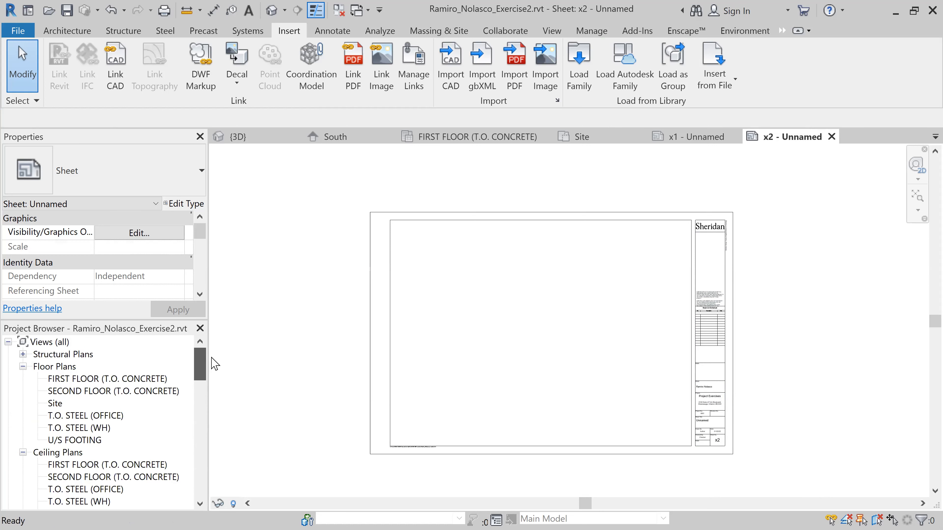
left_click(150, 381)
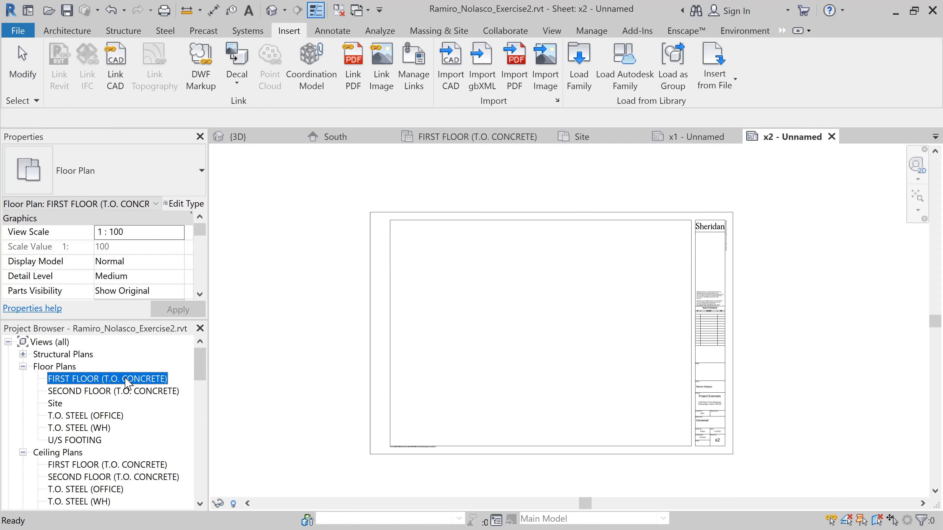
left_click_drag(125, 378, 437, 326)
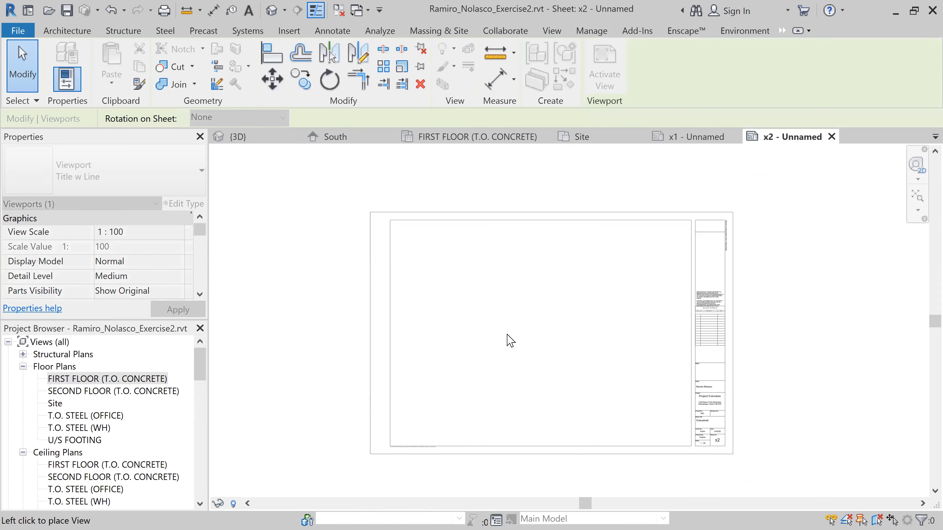
scroll(505, 347, "down", 5)
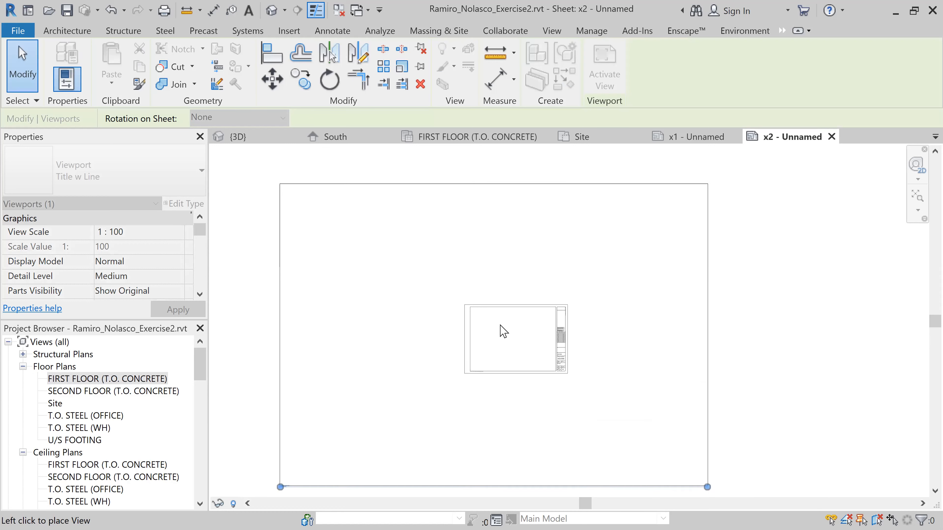
left_click(523, 329)
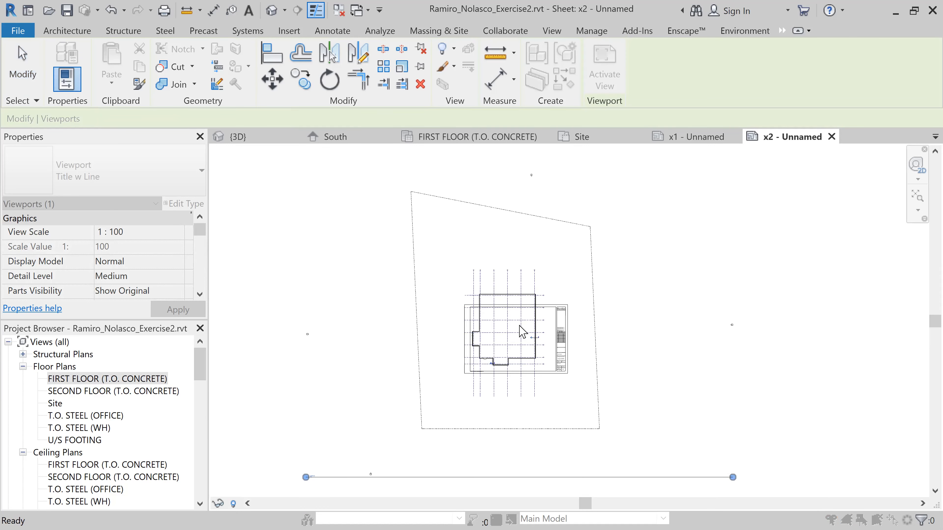
Activate the placed first floor view, set its scale to 1 : 200, and deactivate it
left_click(419, 248)
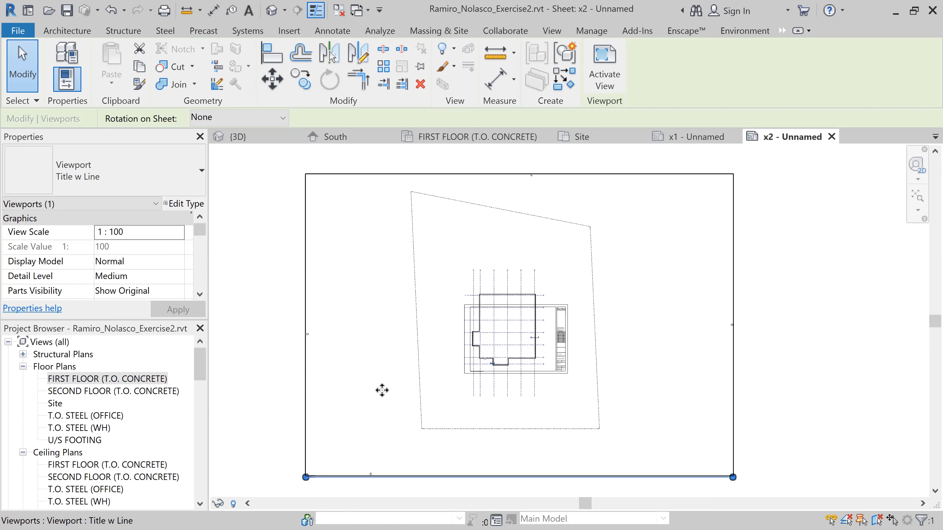
key("Escape")
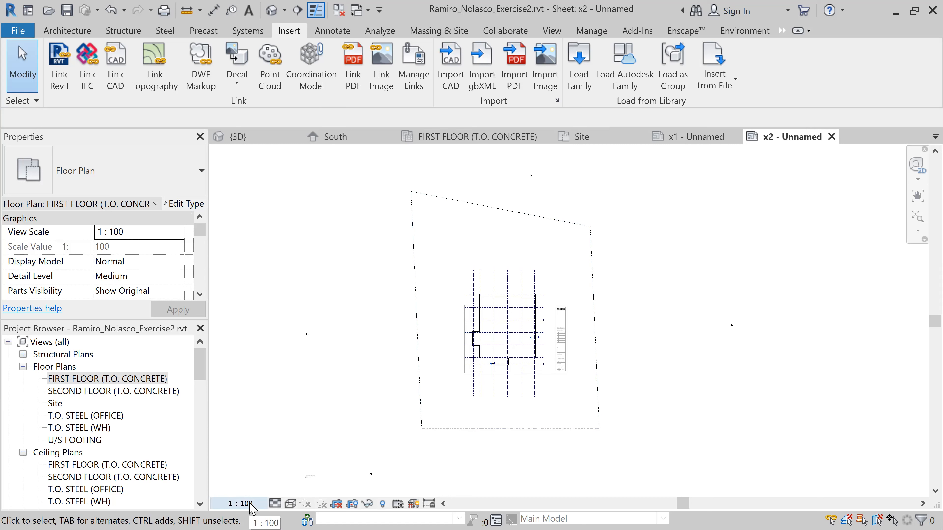
left_click(240, 504)
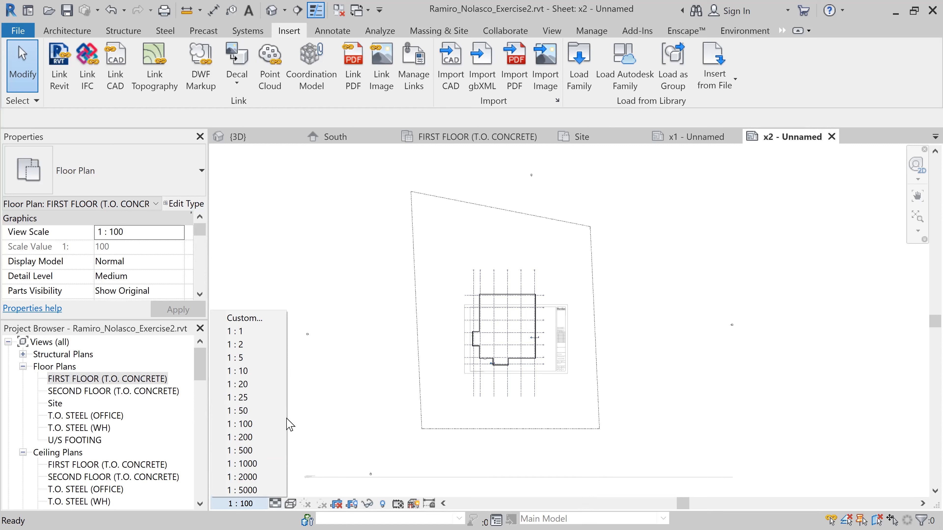
left_click(276, 439)
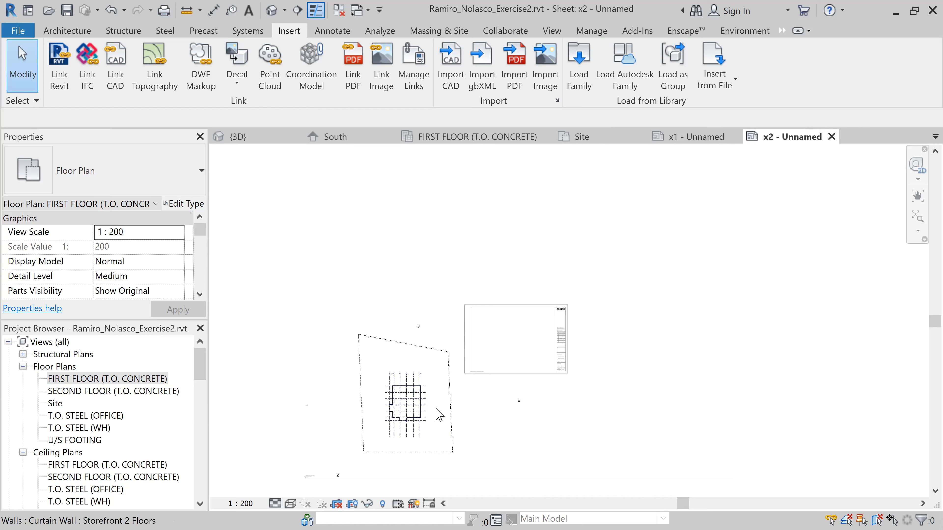
middle_click_drag(437, 414, 482, 356)
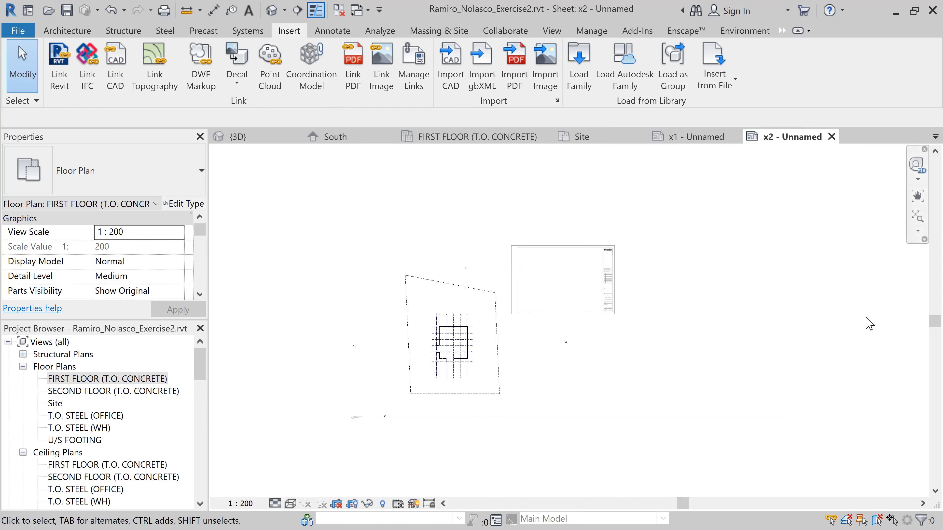
double_click(883, 324)
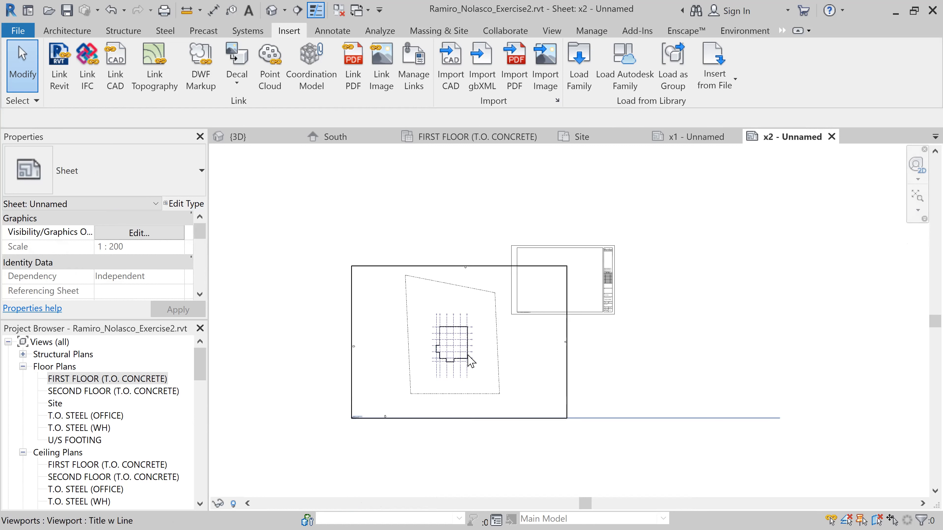
Move the first floor viewport so the building and its grids lie inside the sheet's drawing area
left_click(472, 362)
left_click_drag(472, 374, 572, 320)
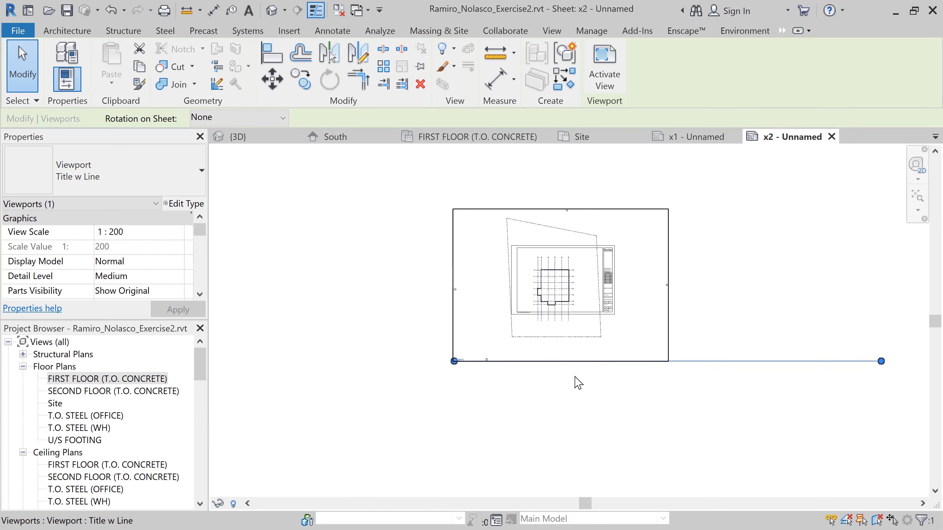
scroll(583, 324, "up", 1)
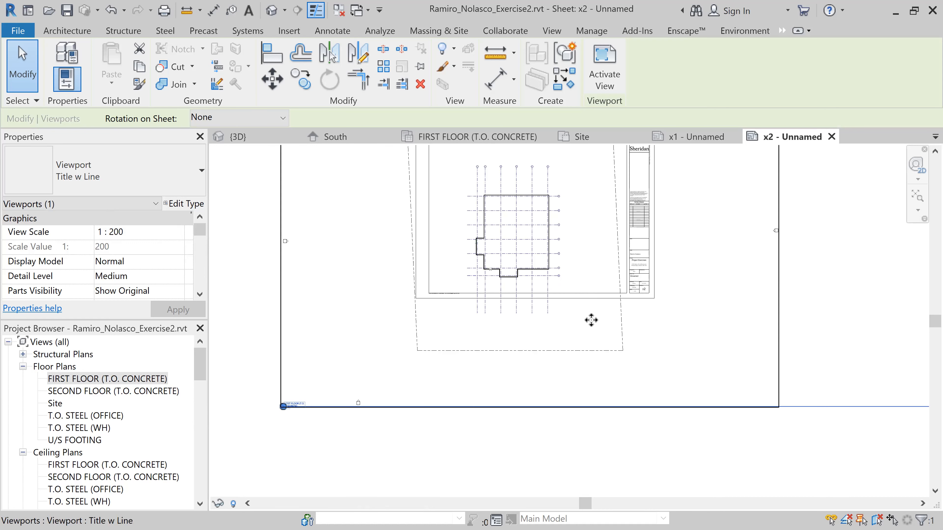
scroll(589, 353, "down", 1)
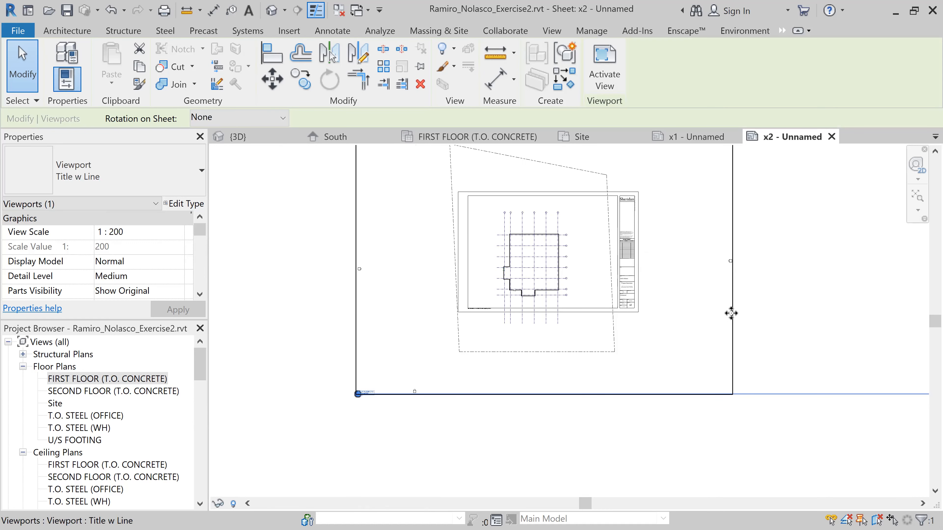
mouse_move(739, 306)
left_mouse_down()
mouse_move(749, 297)
mouse_move(749, 310)
left_mouse_up()
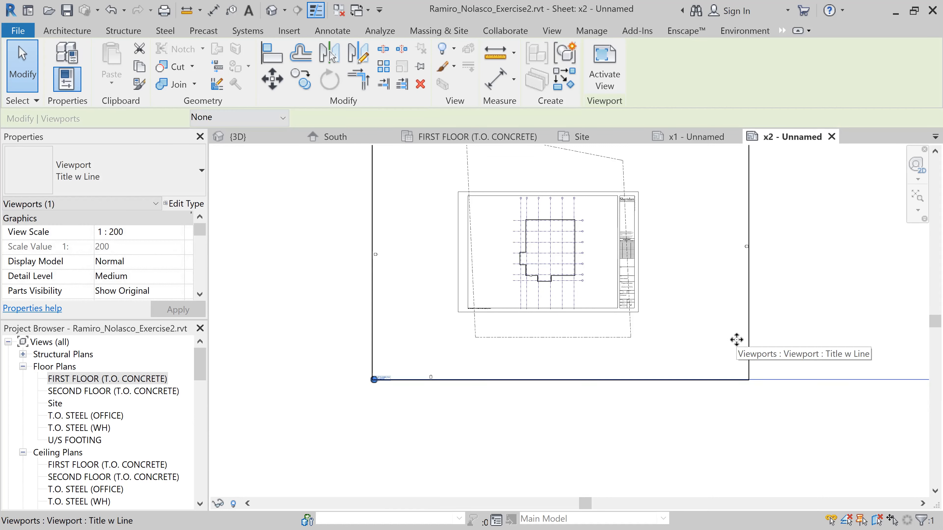
Nudge the viewport slightly left and down to centre the floor plan within the sheet border
key("Left")
key("Left")
key("Left")
key("Left")
key("Left")
key("Down")
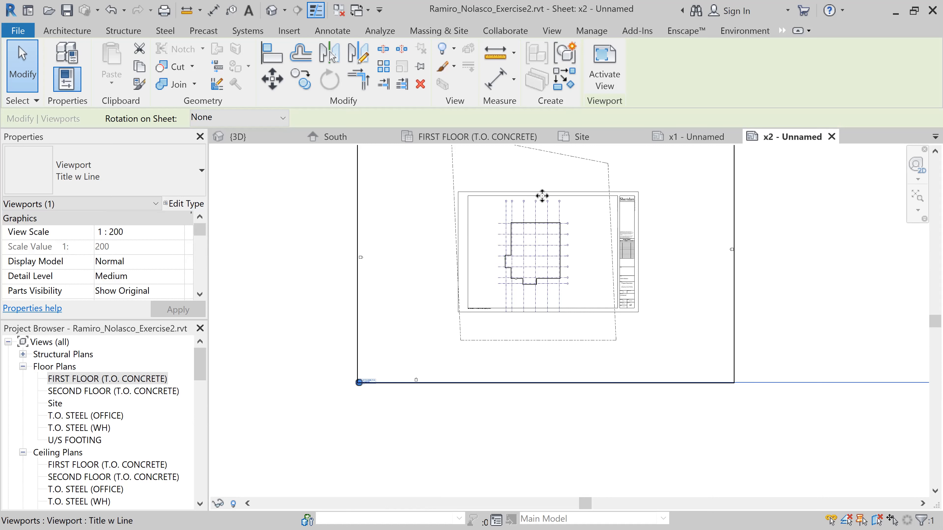
Activate the first floor view on the sheet and pull the numbered grids' upper bubble ends down closer to the building
scroll(537, 211, "up", 5)
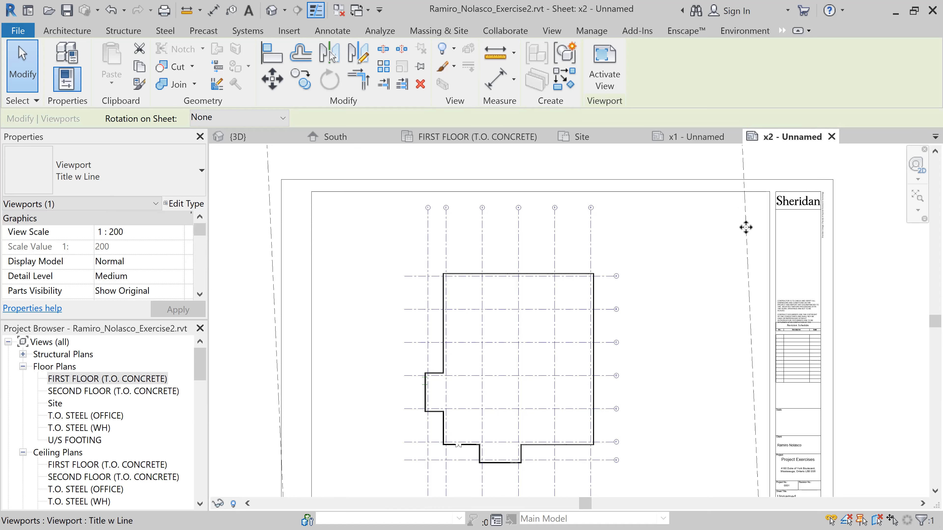
scroll(732, 245, "down", 3)
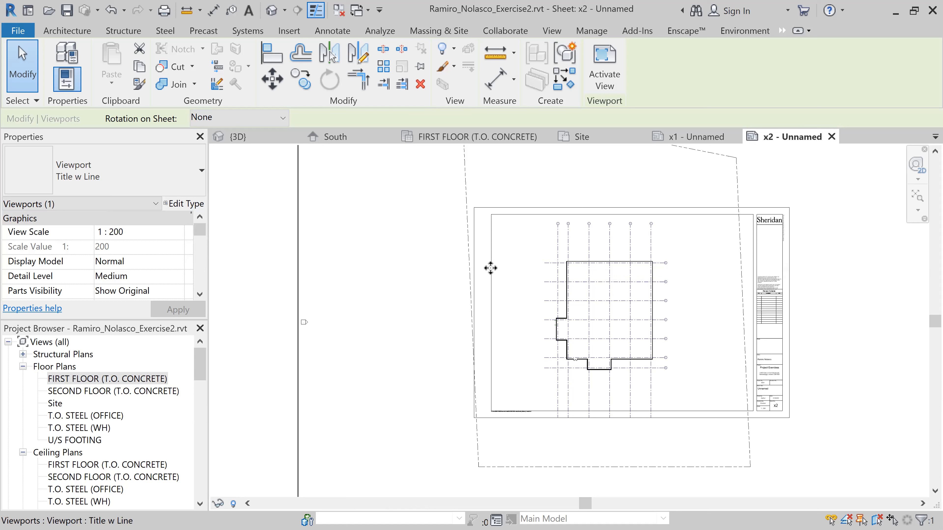
double_click(406, 265)
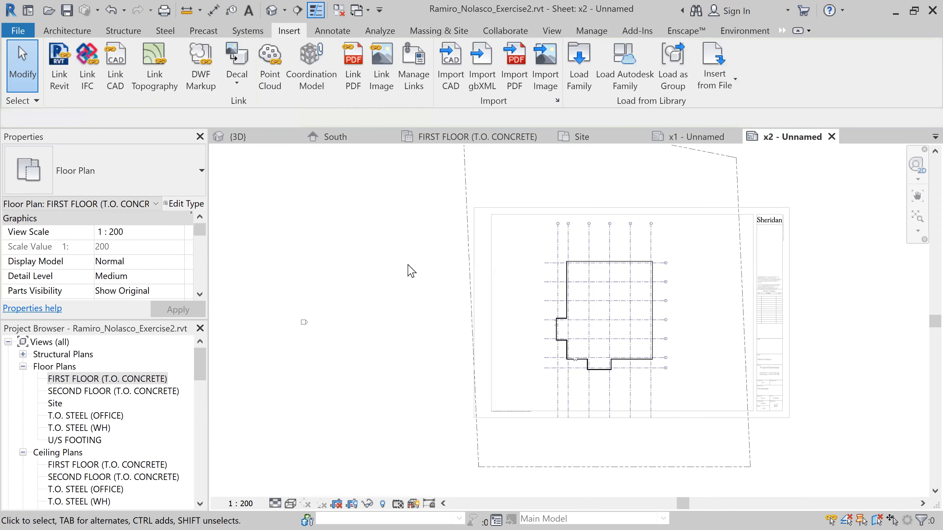
left_click(651, 237)
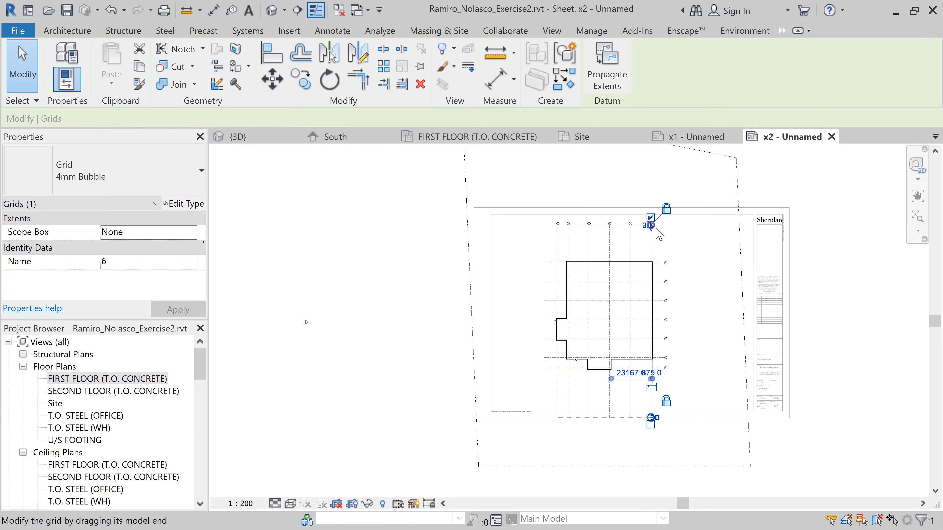
scroll(659, 232, "up", 3)
left_click_drag(644, 222, 640, 288)
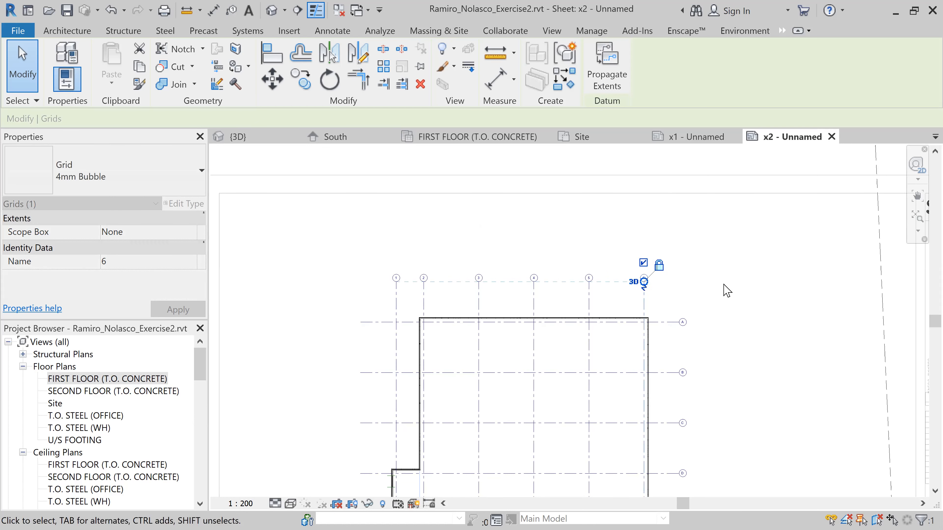
Shorten the lower ends of the numbered grids so they stop just below the building, well inside the sheet border
scroll(724, 288, "down", 4)
middle_click_drag(648, 437, 586, 341)
scroll(551, 360, "up", 1)
scroll(553, 366, "up", 5)
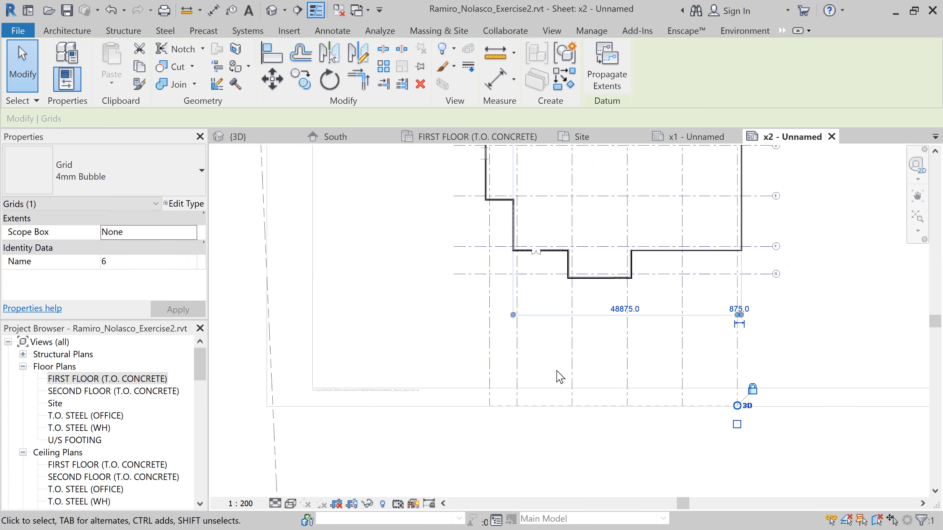
scroll(514, 385, "down", 1)
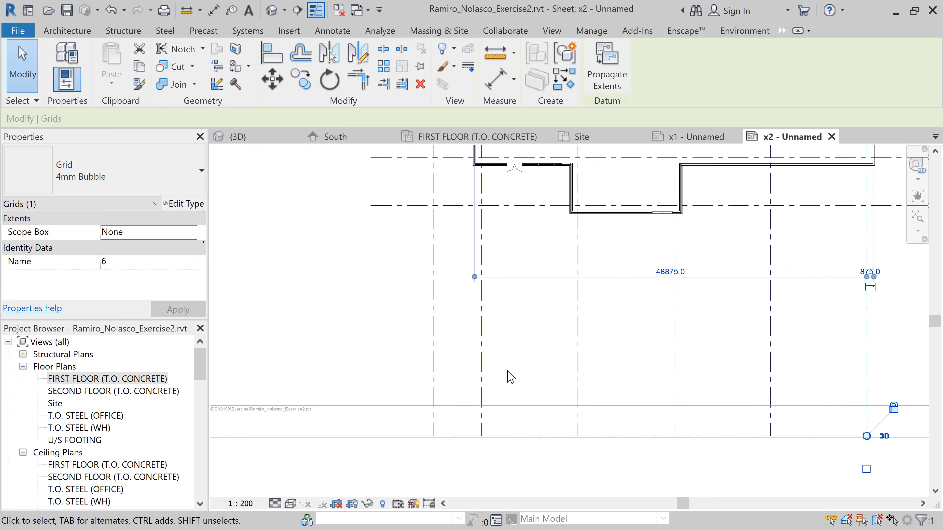
left_click(485, 372)
left_click_drag(485, 429, 485, 291)
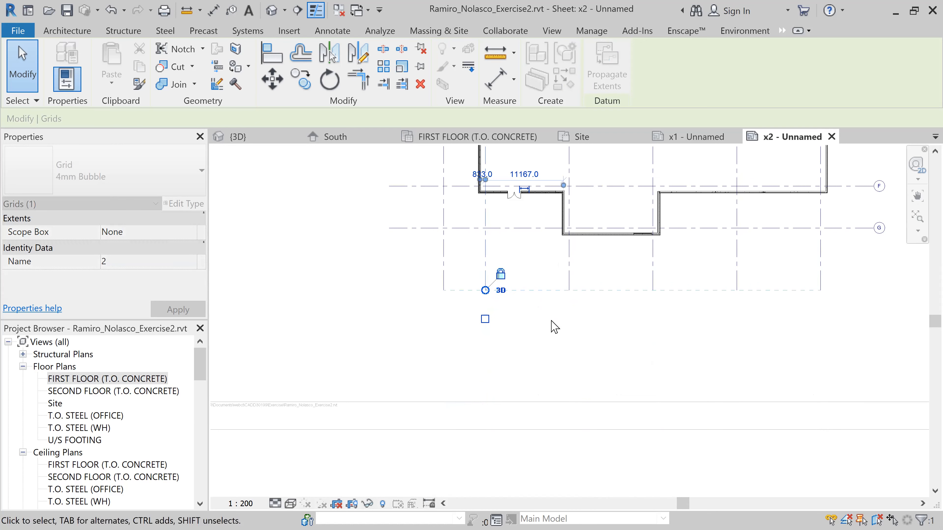
scroll(631, 321, "down", 2)
scroll(646, 316, "down", 2)
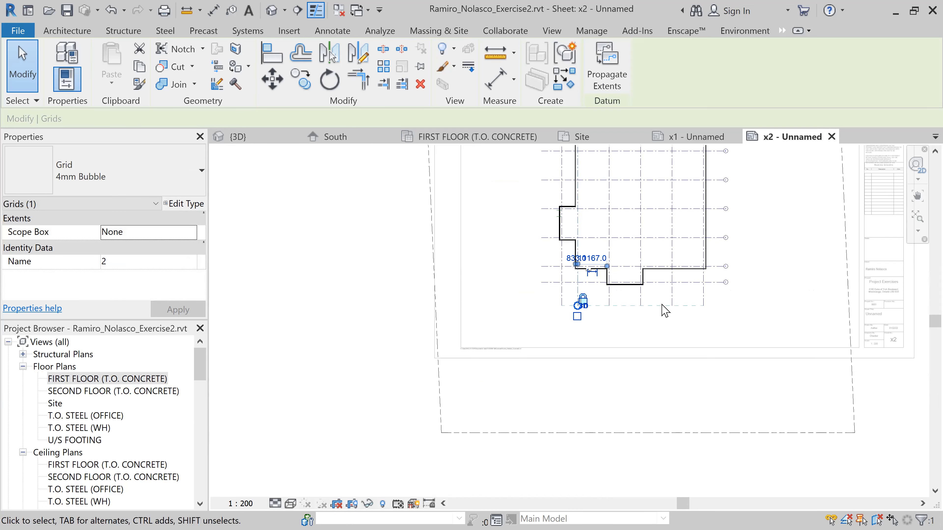
Hide the property line element in the first floor view and deactivate the view
scroll(661, 295, "down", 1)
middle_click_drag(748, 299, 659, 363)
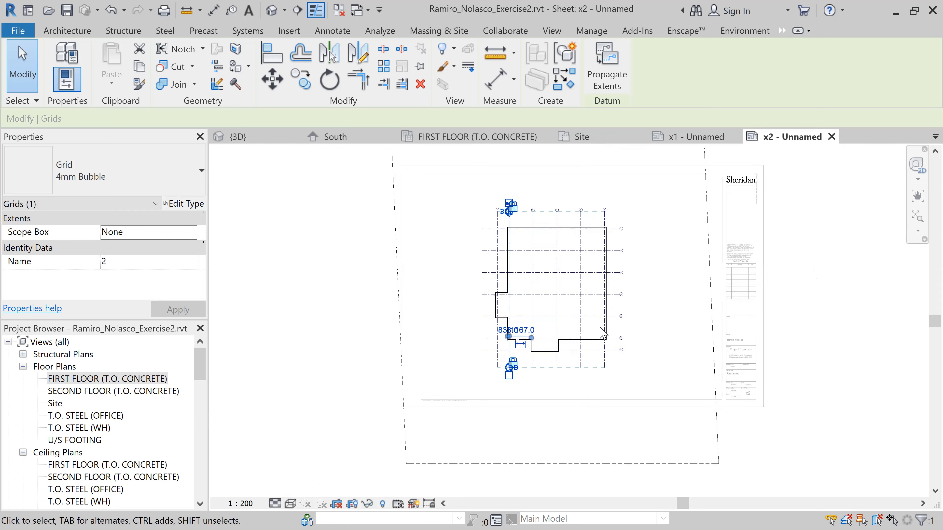
left_click(394, 217)
right_click(395, 217)
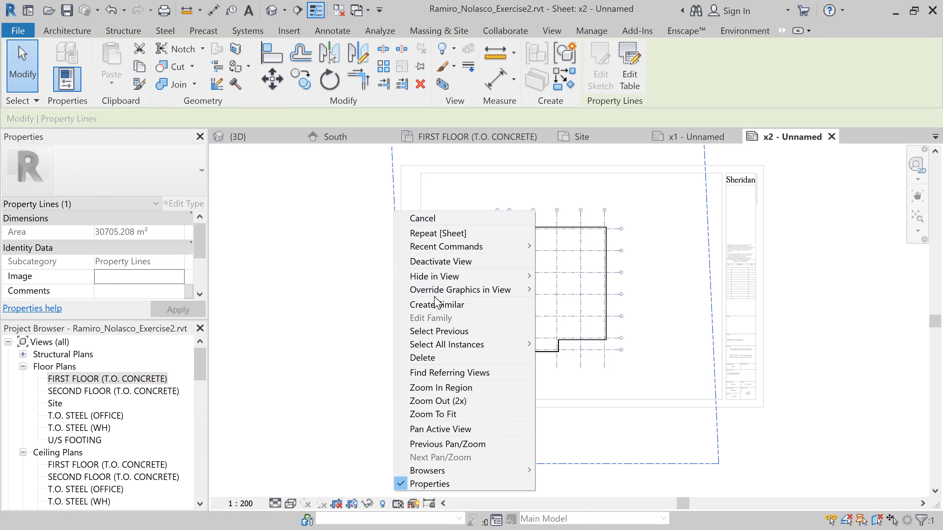
mouse_move(440, 277)
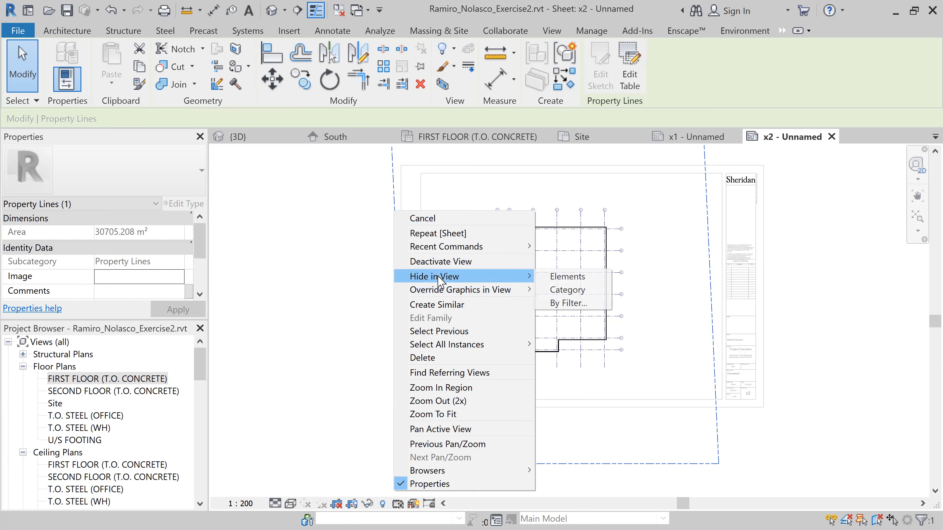
left_click(572, 278)
scroll(678, 352, "down", 1)
middle_click_drag(671, 343, 652, 368)
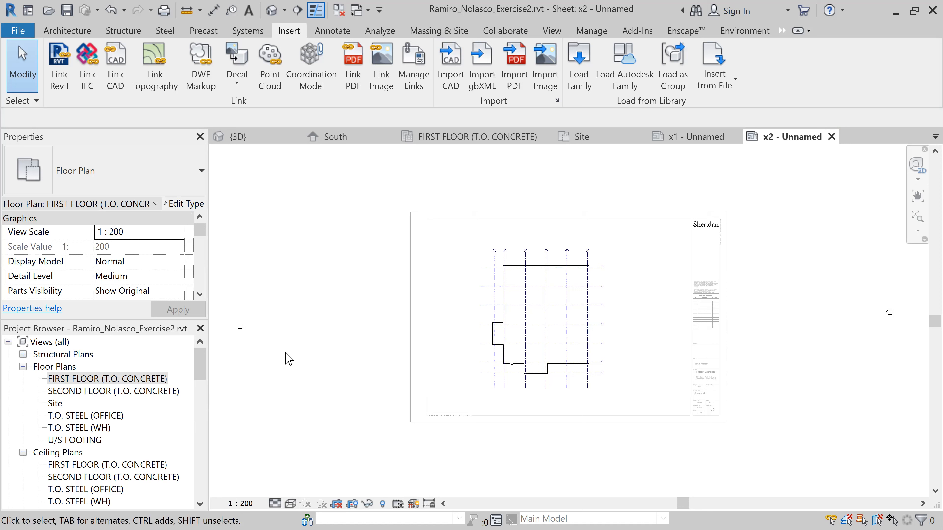
scroll(293, 361, "down", 3)
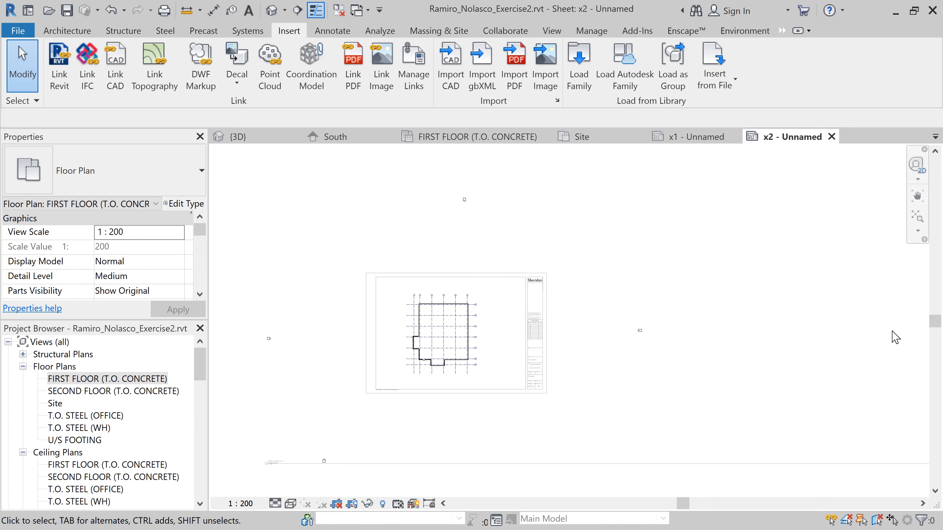
left_click(669, 400)
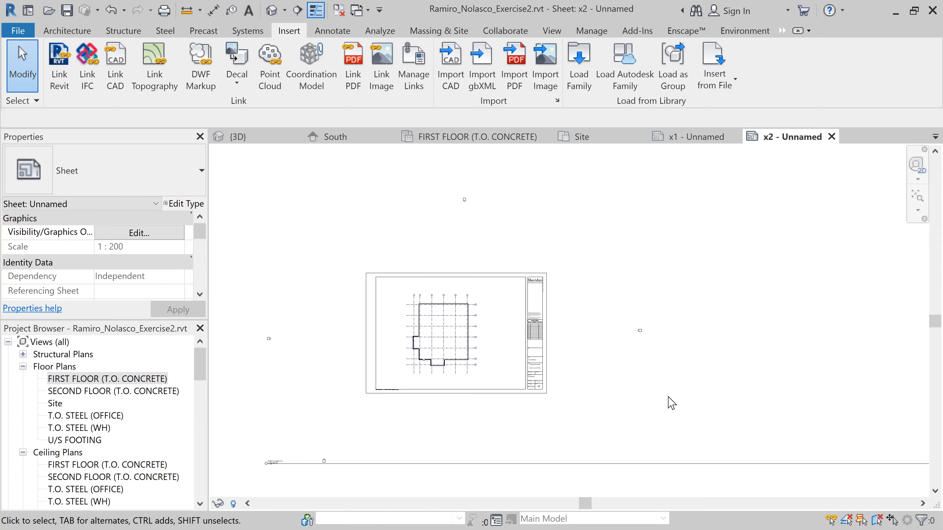
Move the first floor view title into the lower-left corner inside the sheet border, below the floor plan
scroll(560, 420, "down", 2)
middle_click_drag(707, 371, 721, 293)
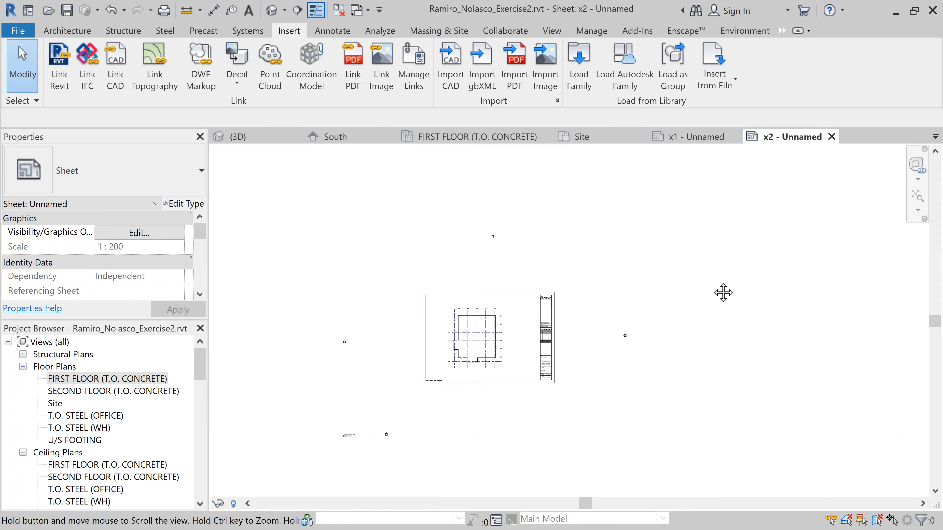
left_click(592, 382)
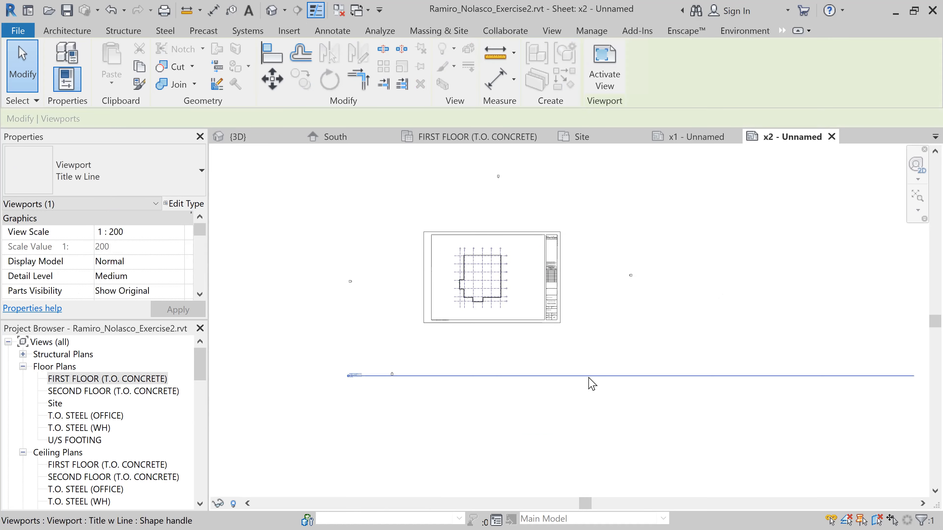
scroll(738, 394, "down", 2)
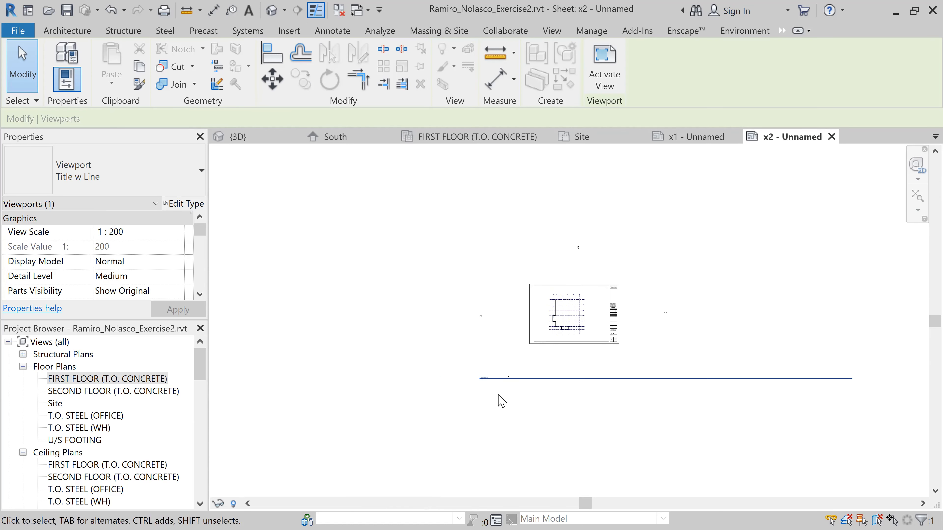
scroll(484, 382, "up", 2)
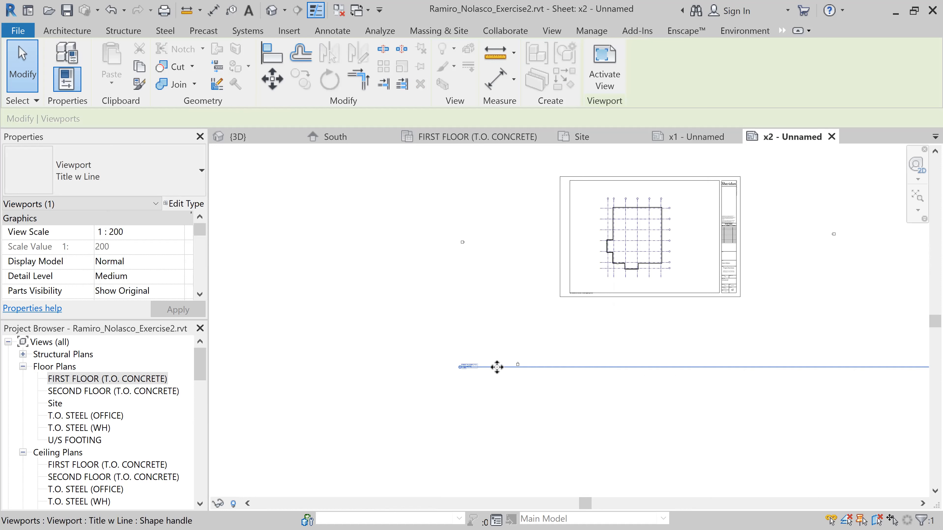
left_click_drag(497, 366, 617, 288)
middle_click_drag(710, 405, 517, 409)
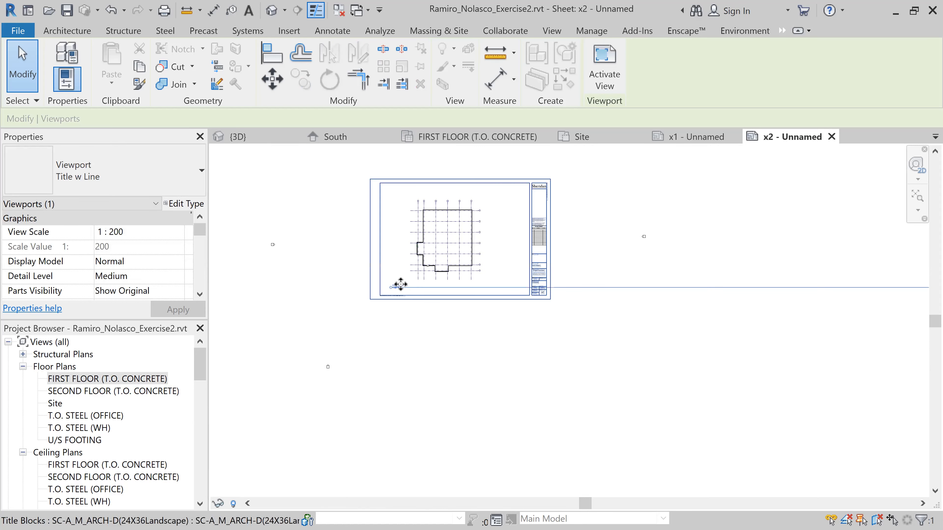
scroll(395, 284, "up", 4)
scroll(395, 284, "up", 3)
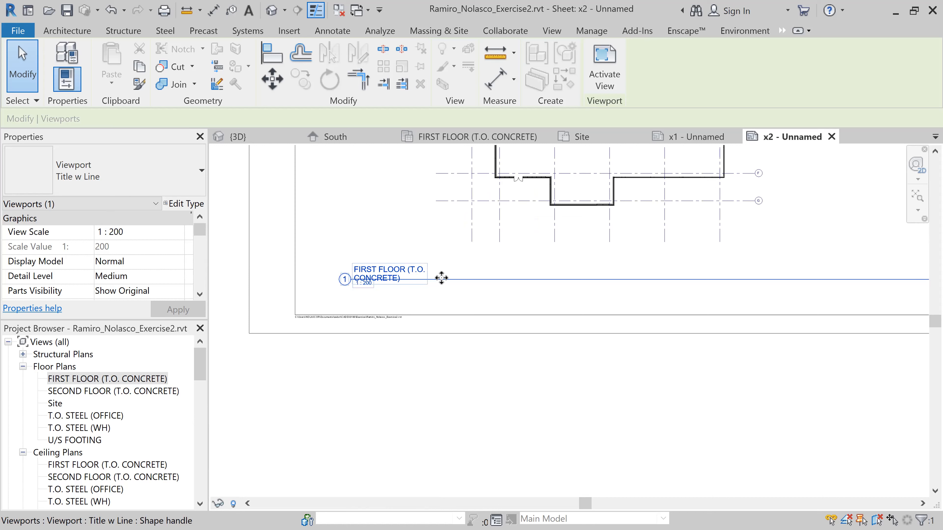
left_click_drag(427, 282, 414, 297)
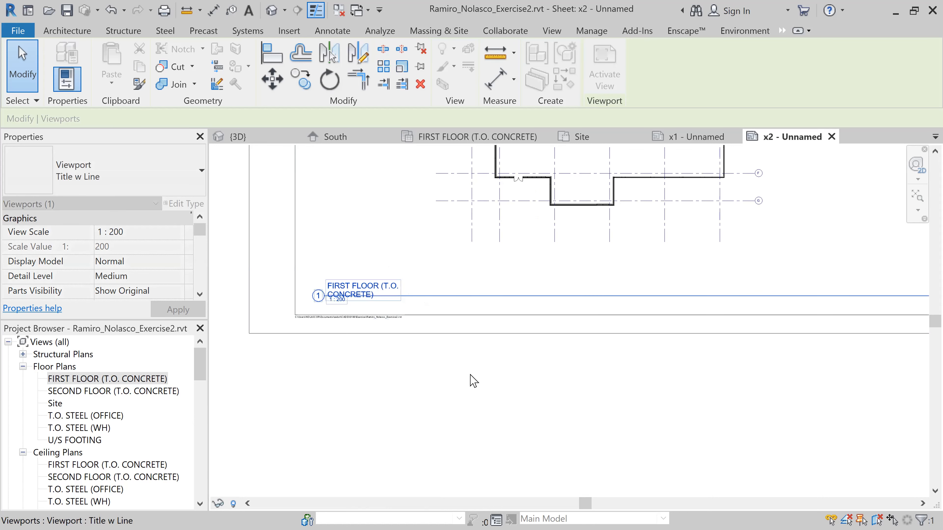
scroll(489, 380, "down", 5)
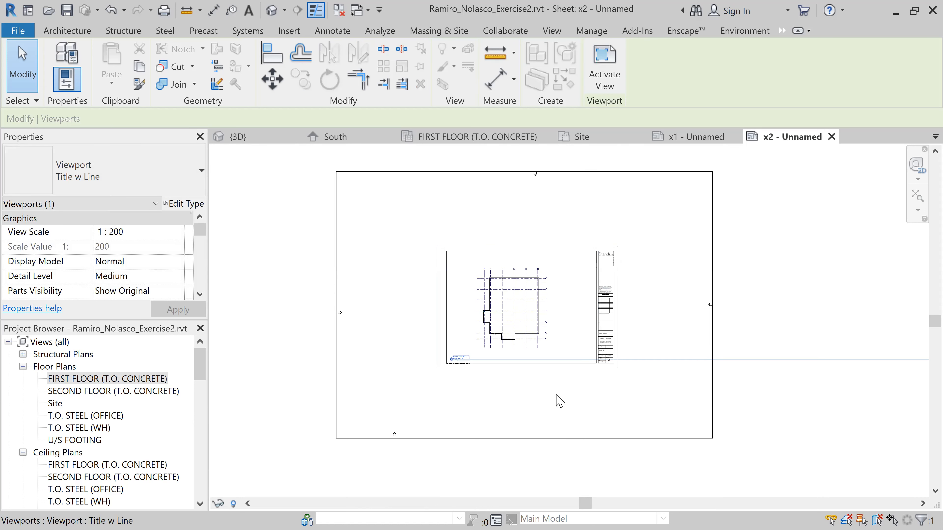
double_click(669, 408)
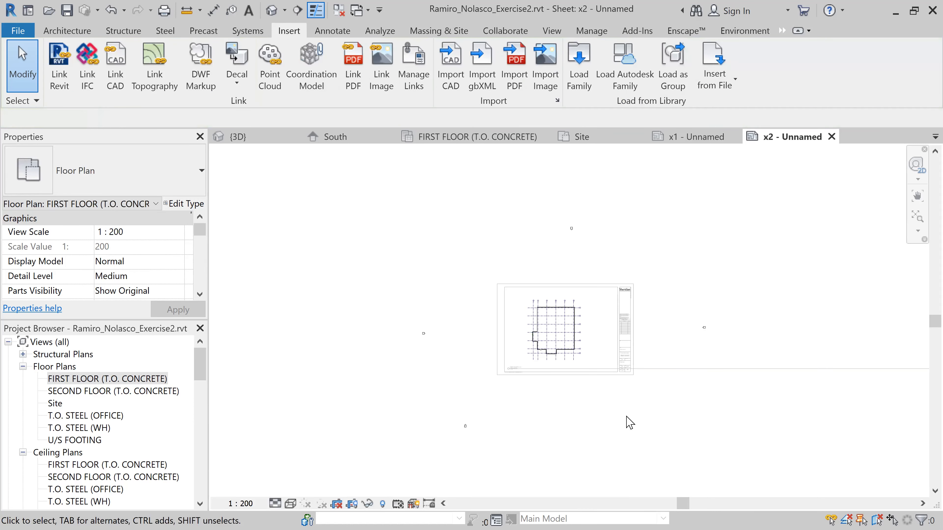
double_click(911, 422)
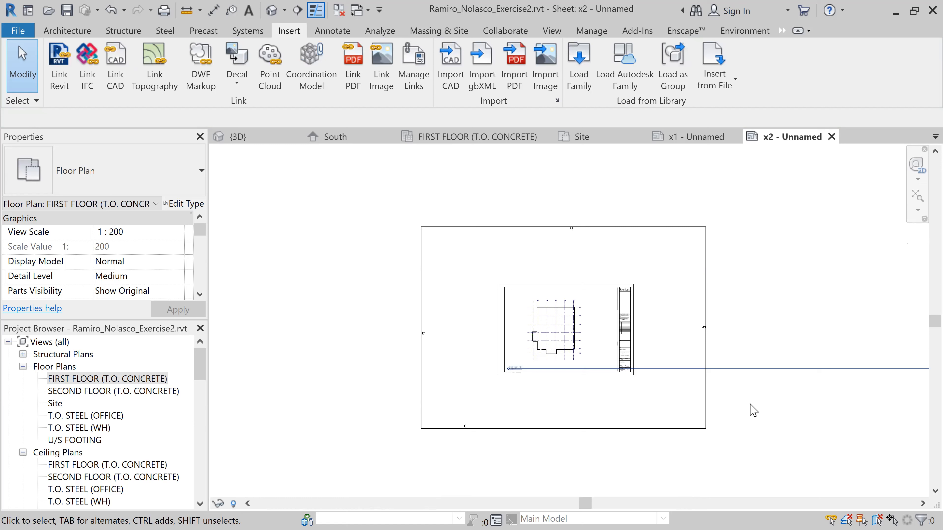
Select the first floor viewport and shorten its title line so it ends just past the title text
left_click(682, 402)
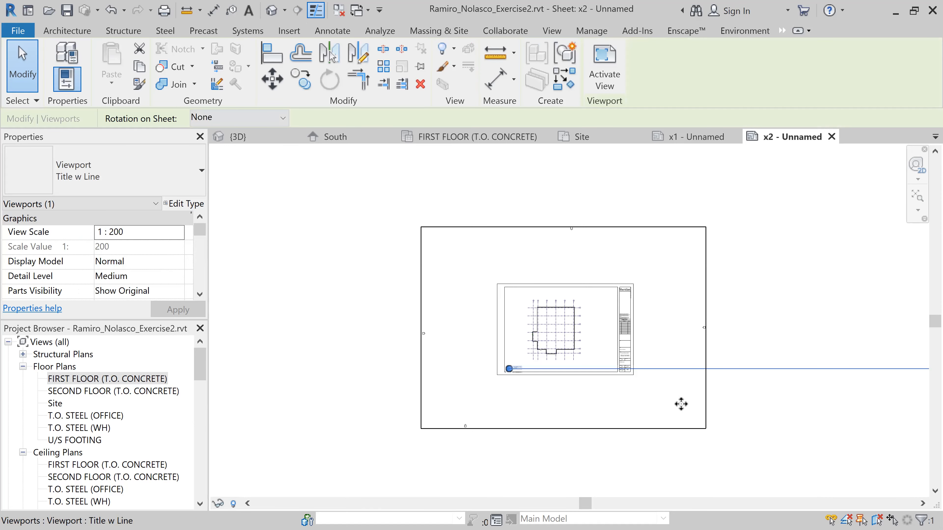
scroll(720, 412, "down", 4)
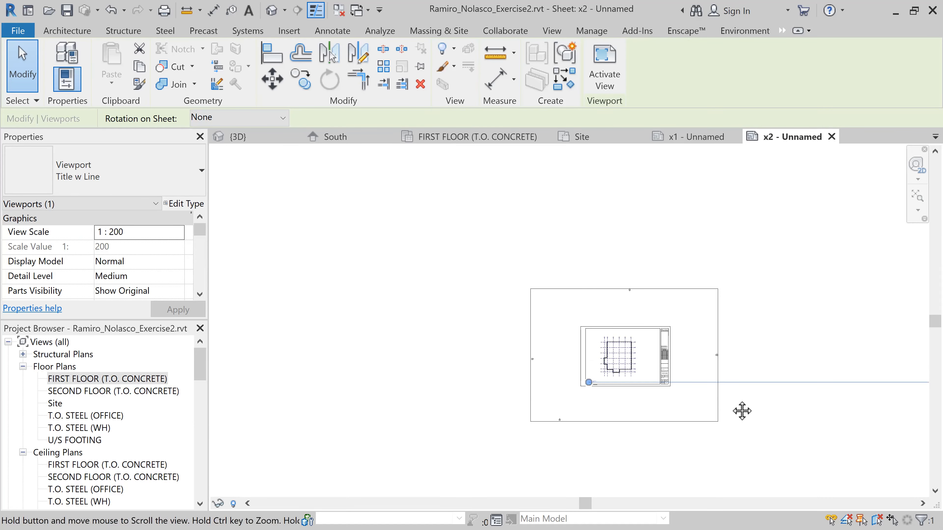
middle_click_drag(741, 410, 612, 374)
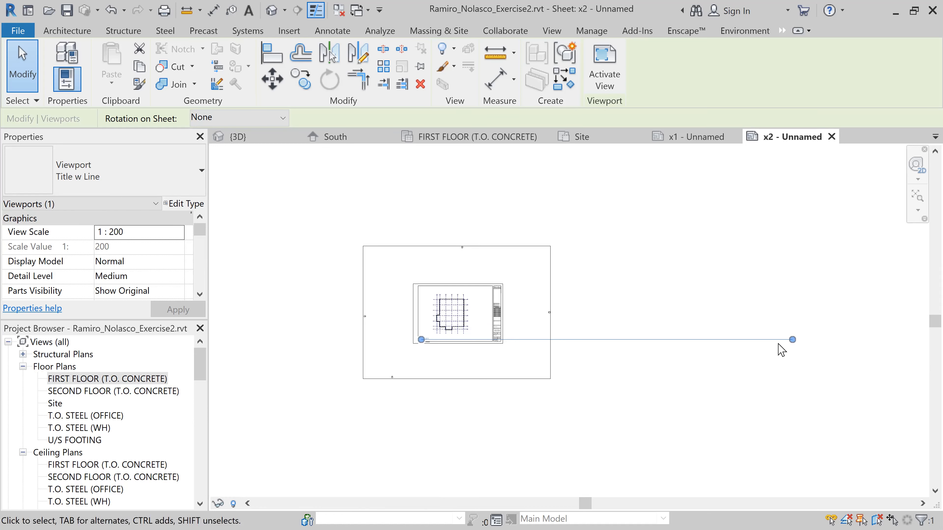
left_click_drag(792, 340, 449, 344)
scroll(429, 340, "up", 5)
scroll(445, 334, "up", 4)
left_click_drag(606, 329, 437, 353)
scroll(376, 347, "up", 5)
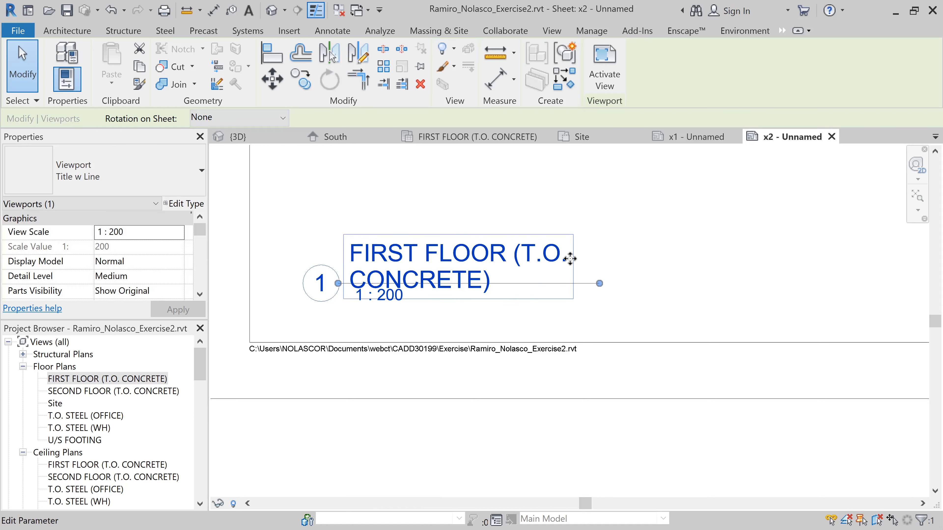
Rename the view title to FIRST FLOOR (T.O. CONC) and lengthen the title line to span the name on a single line
middle_click_drag(505, 313, 533, 357)
scroll(533, 357, "up", 2)
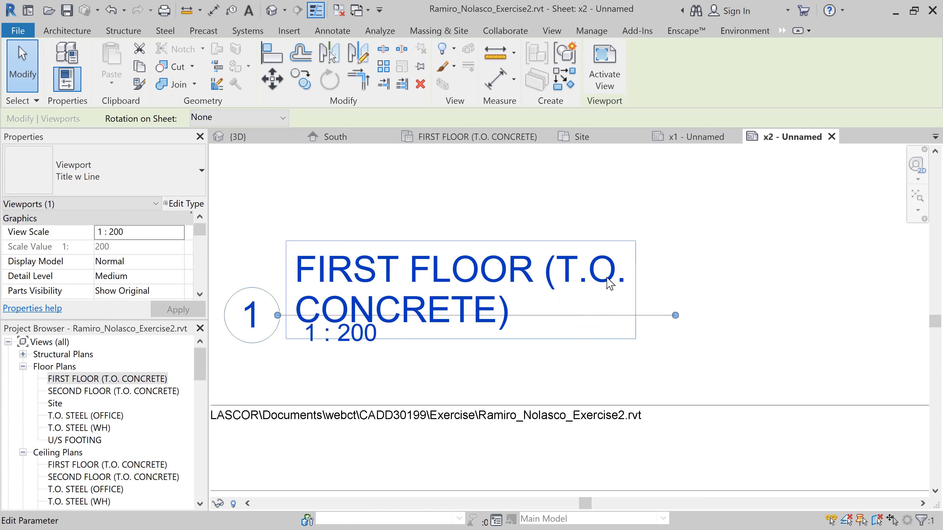
left_click(610, 284)
left_click(528, 264)
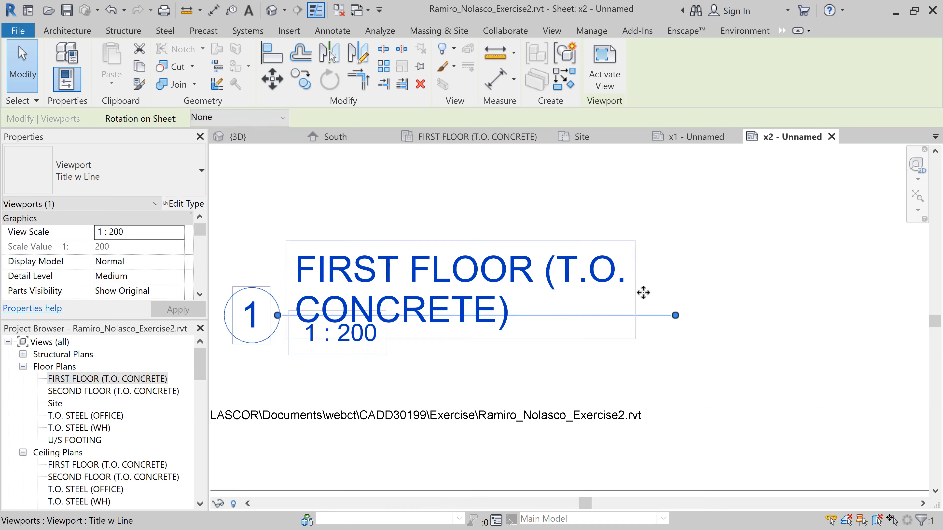
left_click_drag(632, 257, 630, 240)
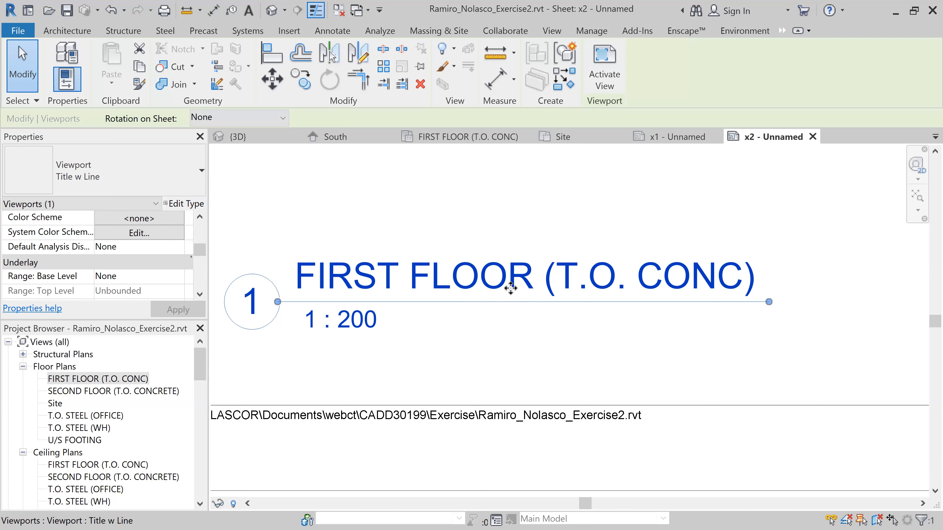
left_click(591, 278)
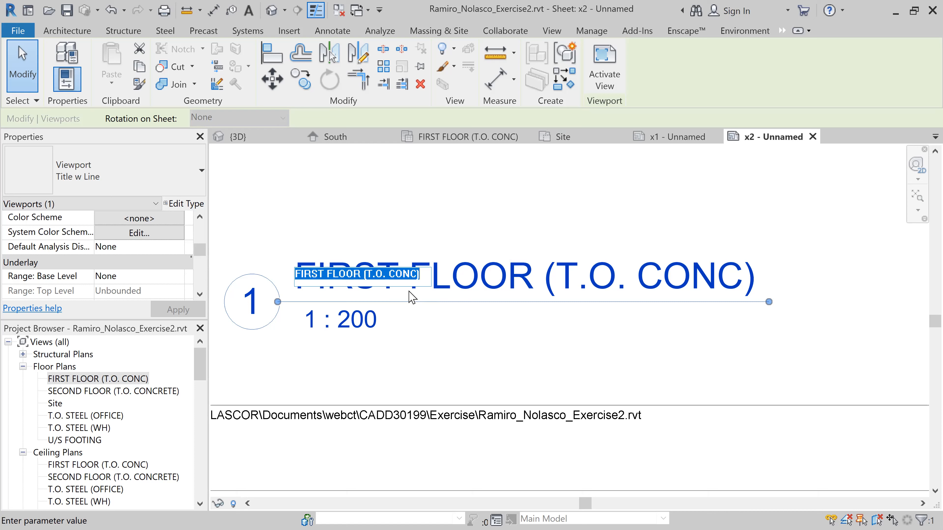
left_click(578, 323)
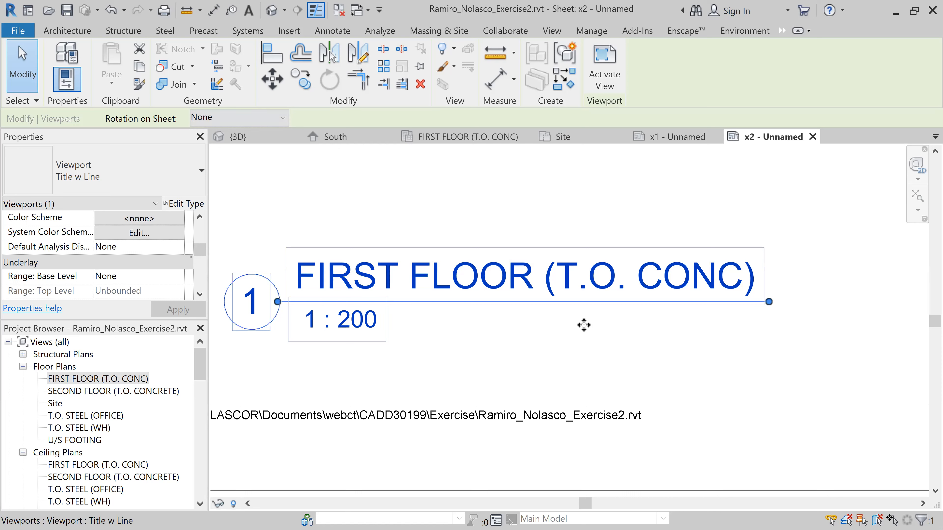
scroll(583, 325, "down", 6)
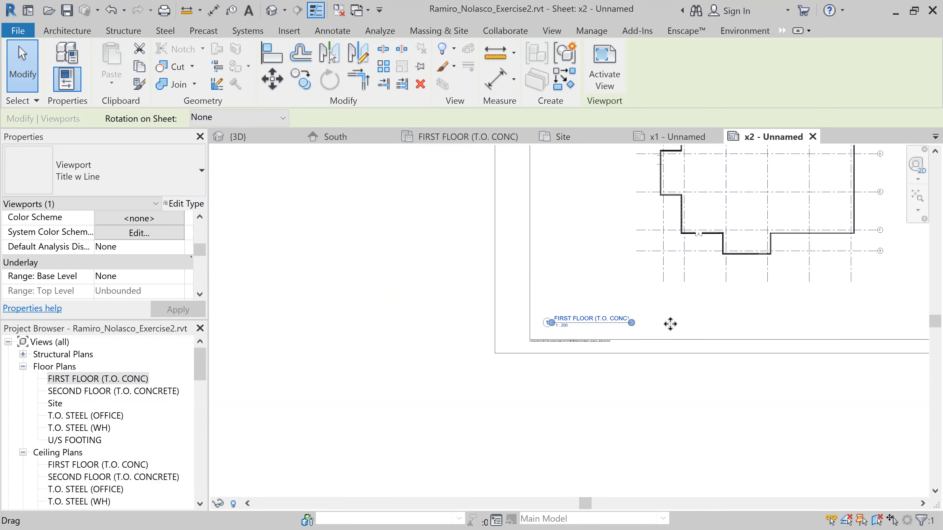
Review the first floor plan's layout on the sheet, including with the view activated, and deactivate the view
scroll(670, 324, "down", 4)
scroll(502, 410, "down", 3)
middle_click_drag(510, 402, 527, 373)
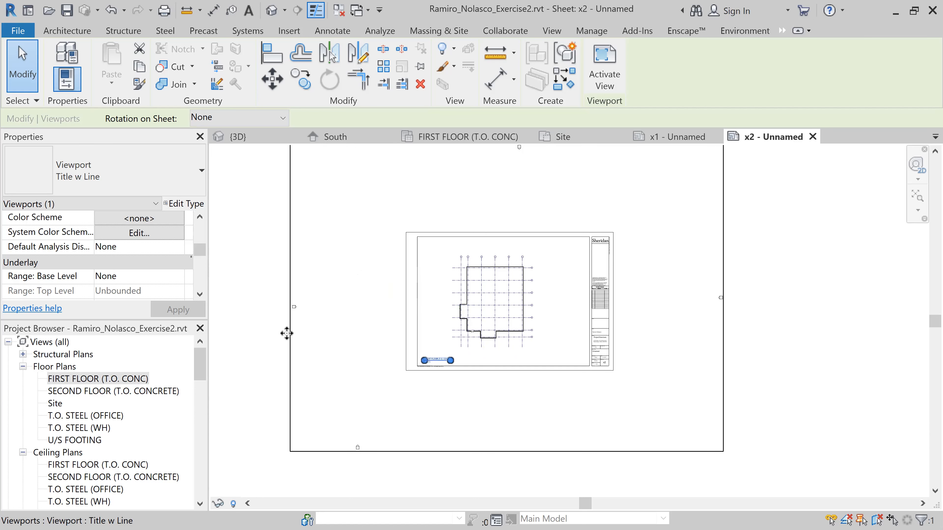
key("Escape")
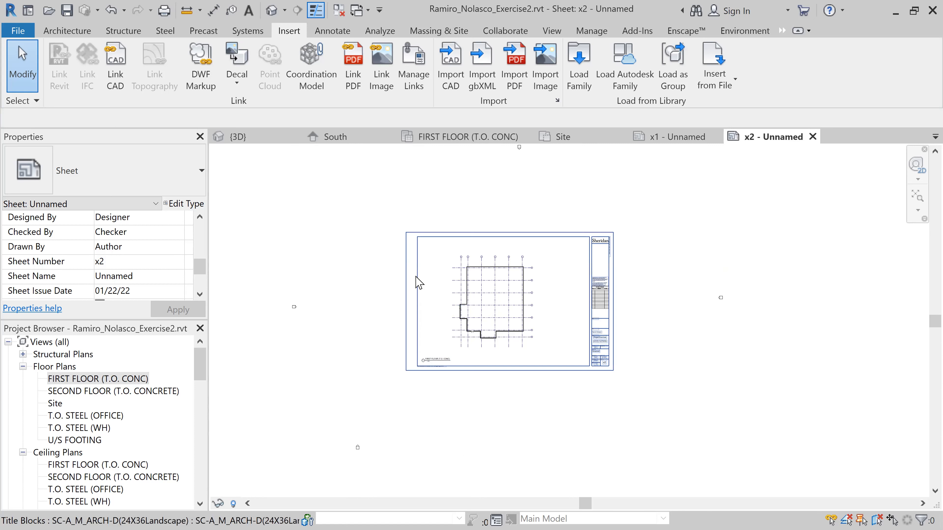
double_click(354, 297)
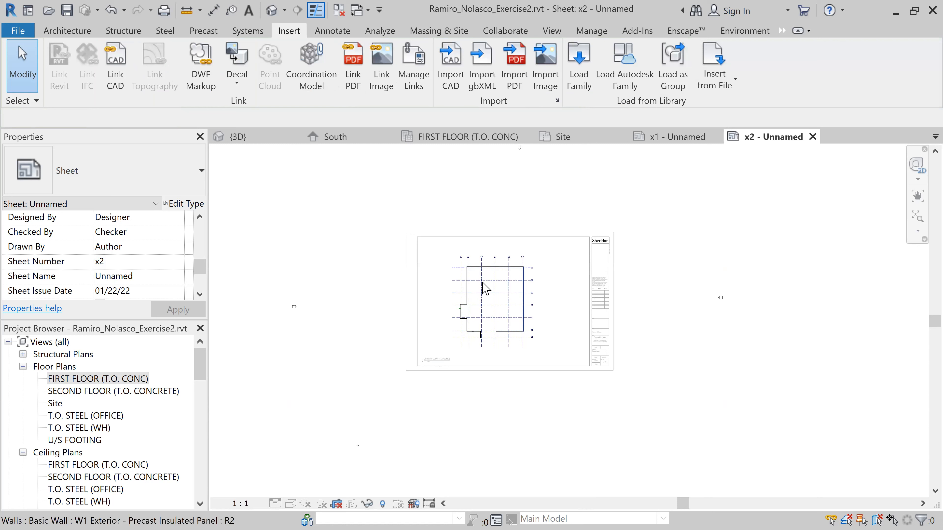
scroll(479, 286, "up", 2)
scroll(496, 290, "up", 1)
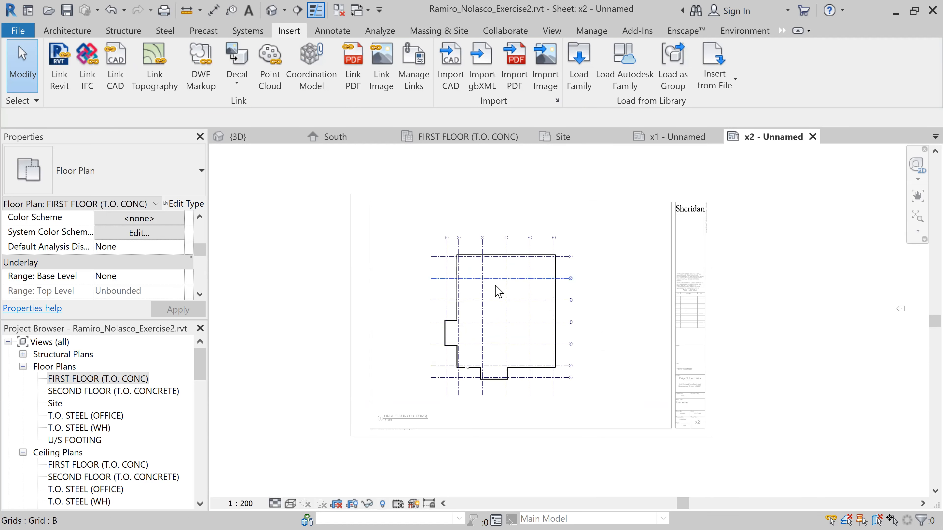
scroll(499, 291, "down", 4)
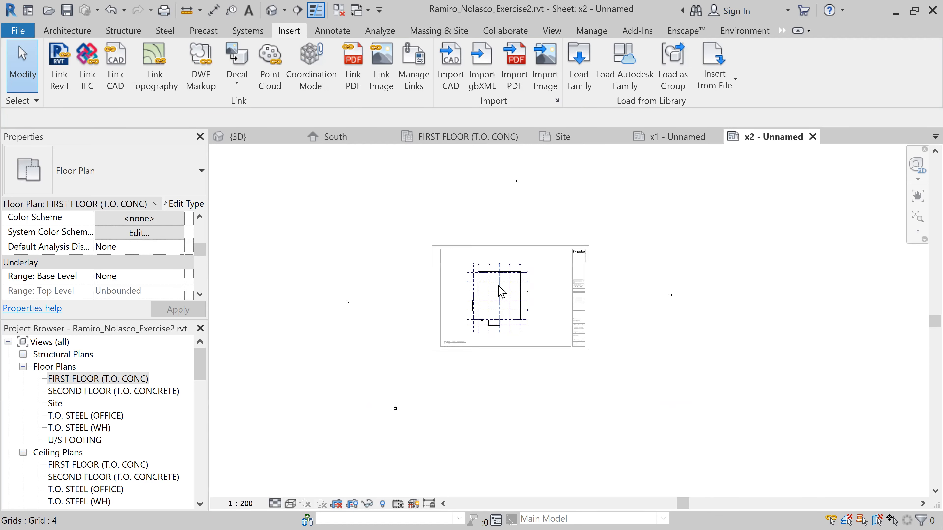
left_click(274, 306)
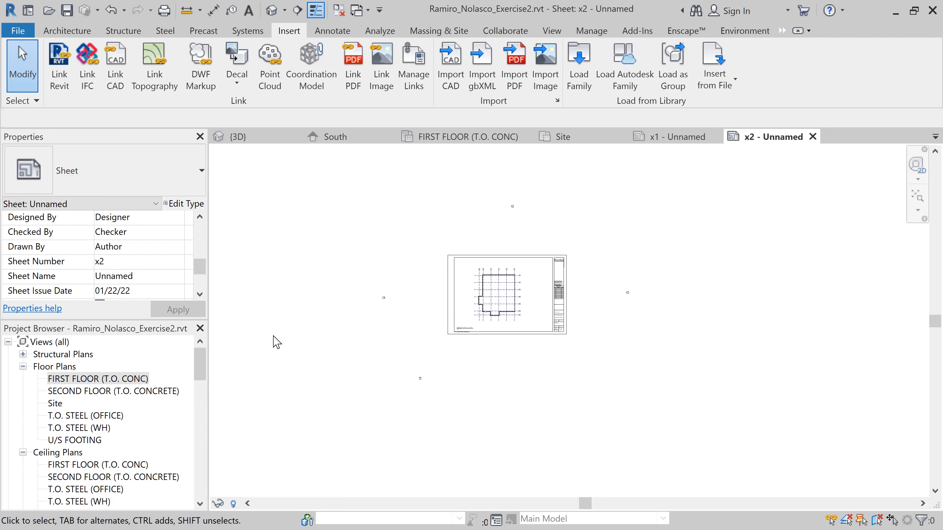
Create a new sheet with the SC-A_M_ARCH-D(24X36Landscape) title block, checking where its family file is stored in the Exercise folder
left_click_drag(200, 364, 207, 415)
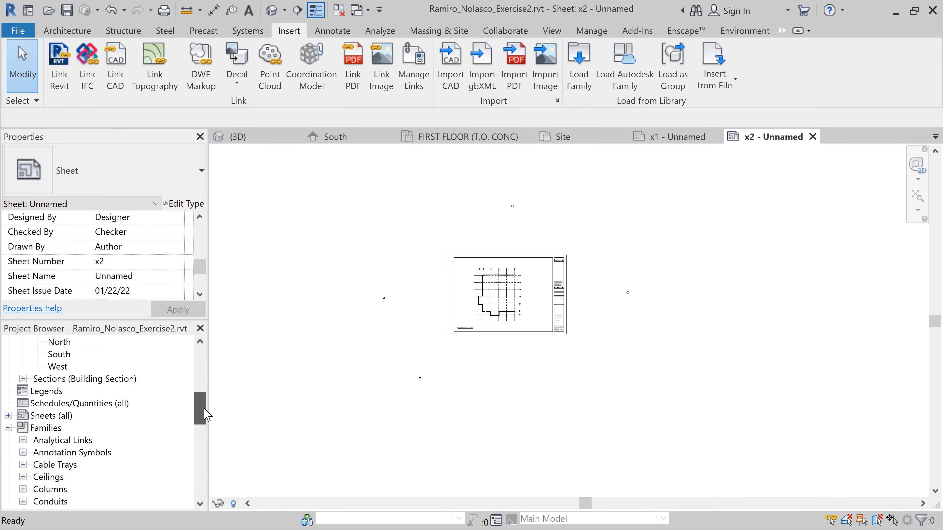
right_click(68, 416)
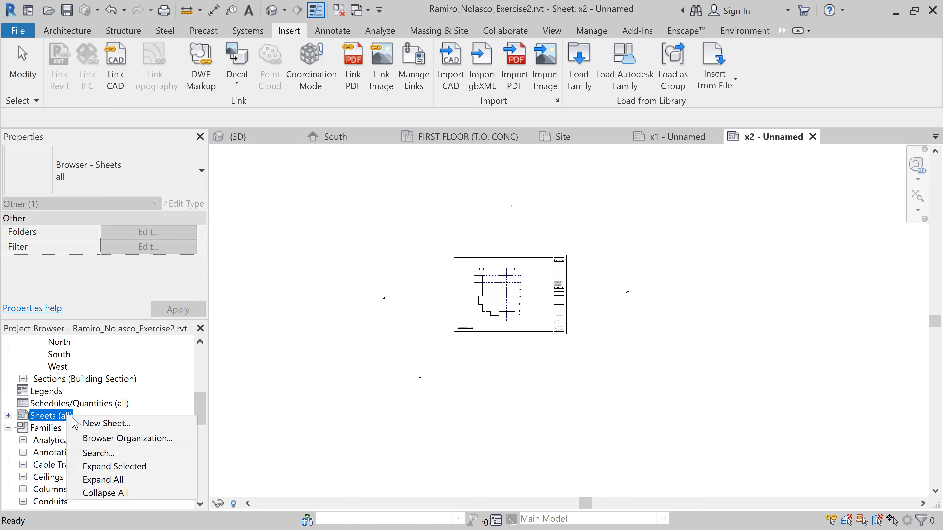
left_click(104, 423)
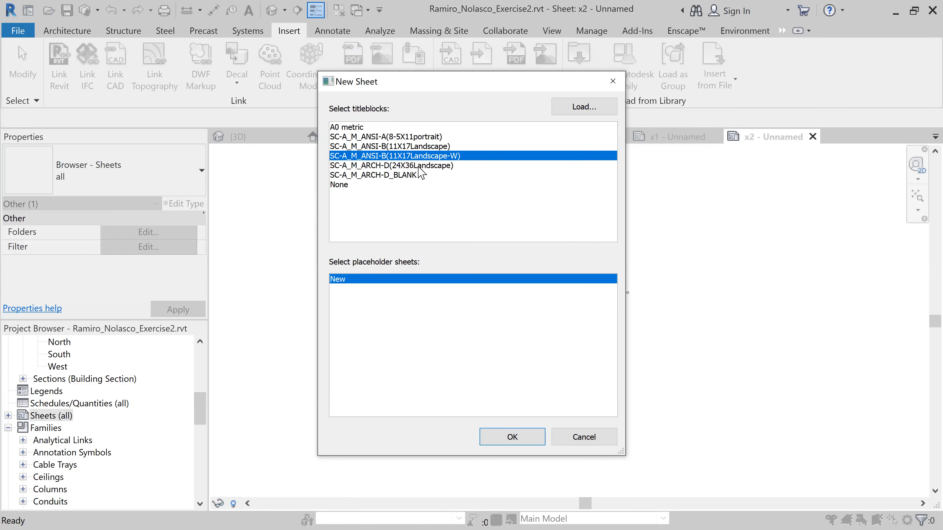
left_click(419, 166)
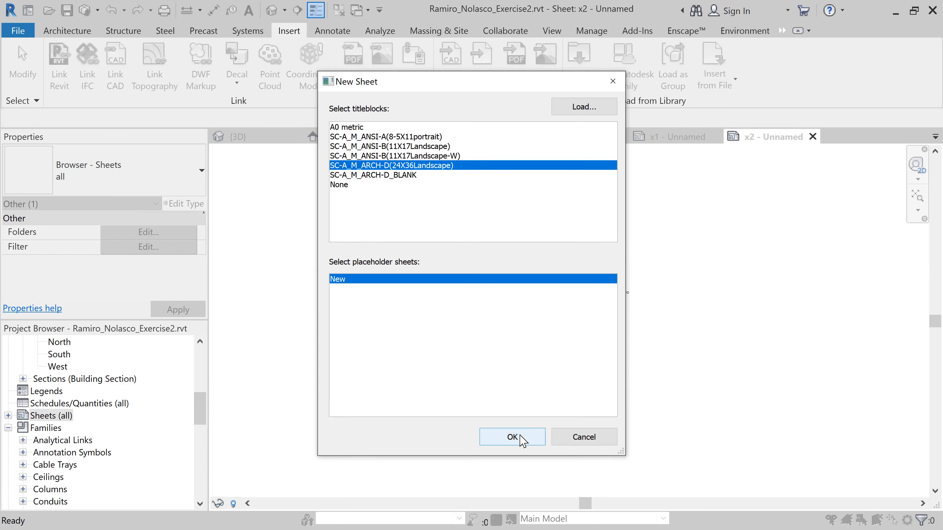
left_click(582, 107)
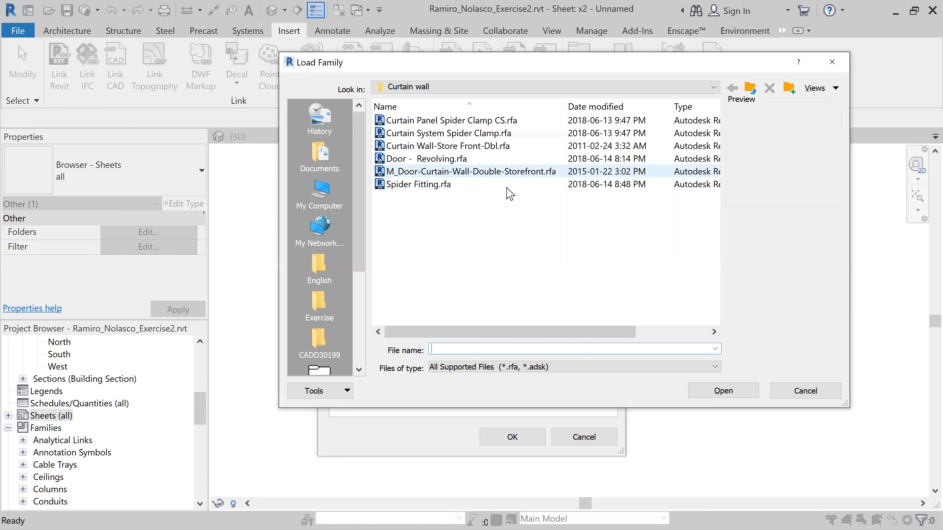
left_click(751, 91)
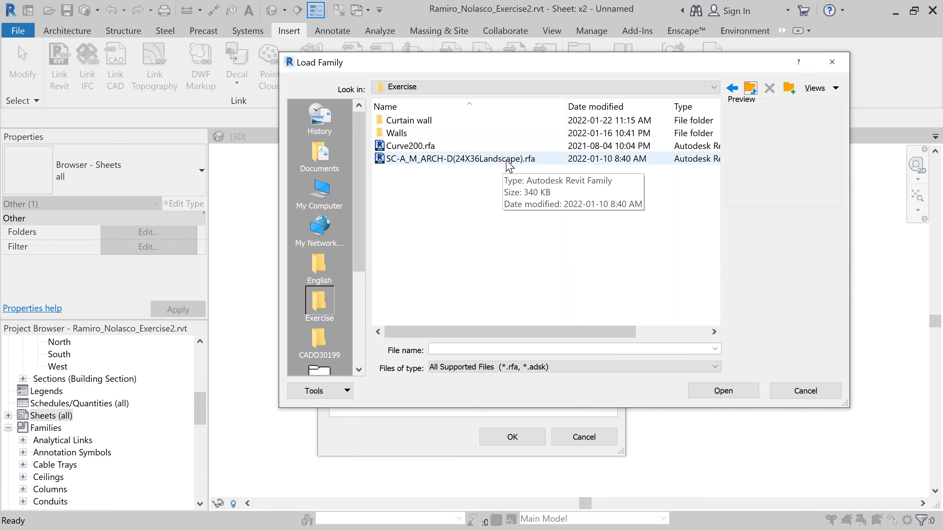
left_click(801, 392)
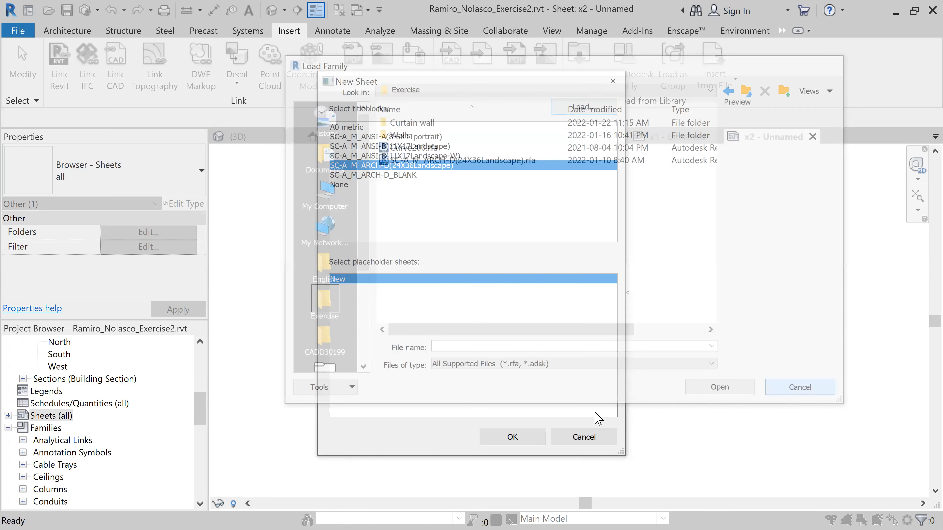
left_click(520, 439)
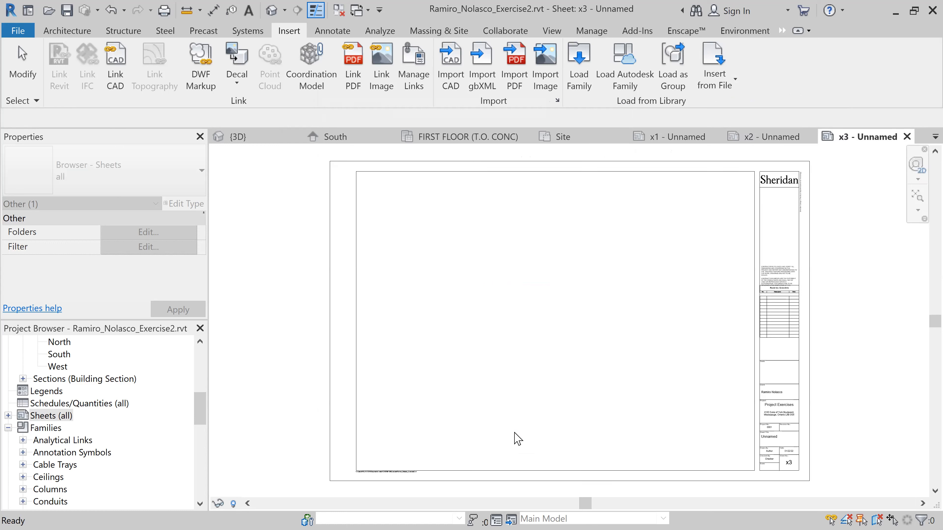
Place the SECOND FLOOR (T.O. CONCRETE) floor plan on the new sheet, centred over the title block
left_click_drag(201, 407, 210, 363)
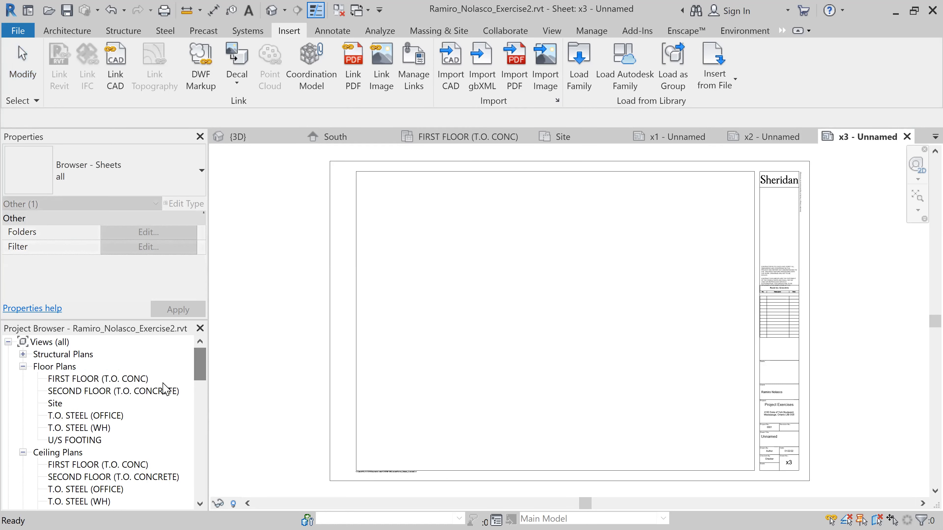
left_click(137, 391)
left_click_drag(129, 390, 502, 331)
scroll(512, 329, "down", 2)
scroll(519, 320, "down", 5)
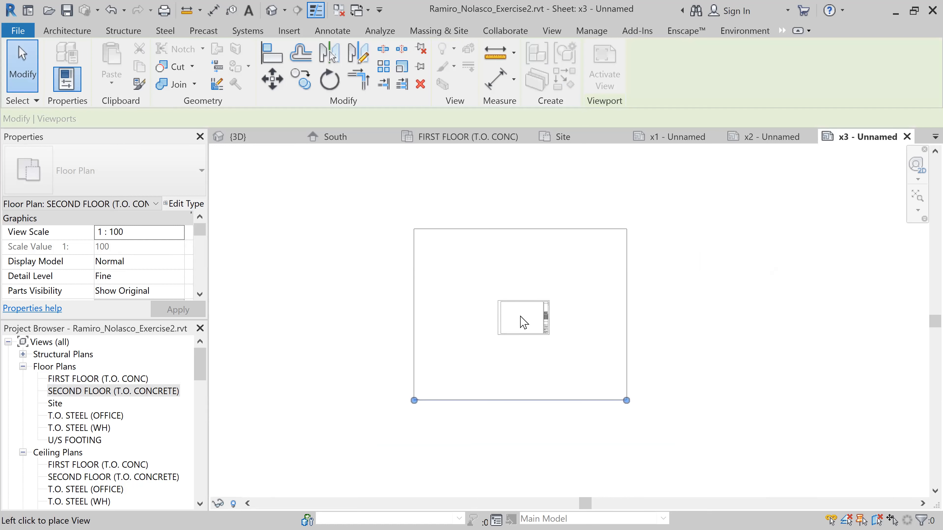
left_click(523, 320)
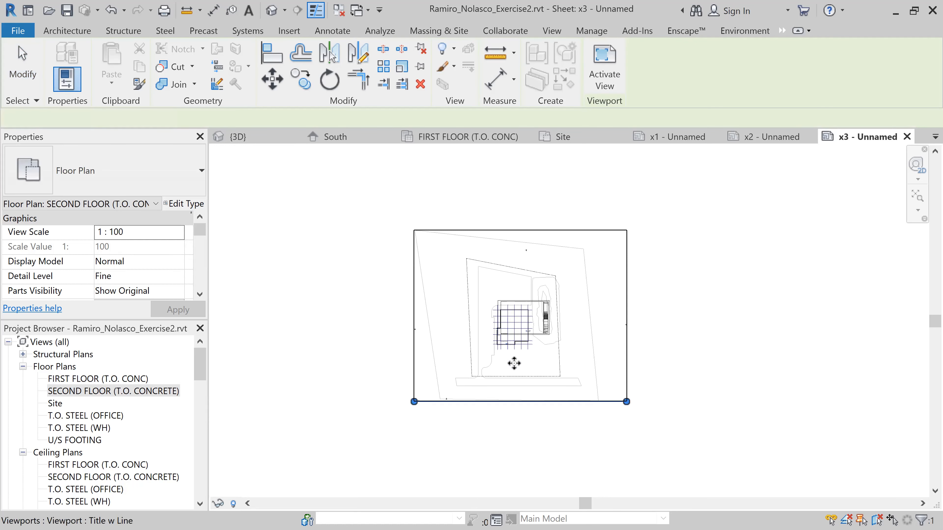
Activate the second floor view, set its scale to 1:200 and deactivate it
double_click(447, 358)
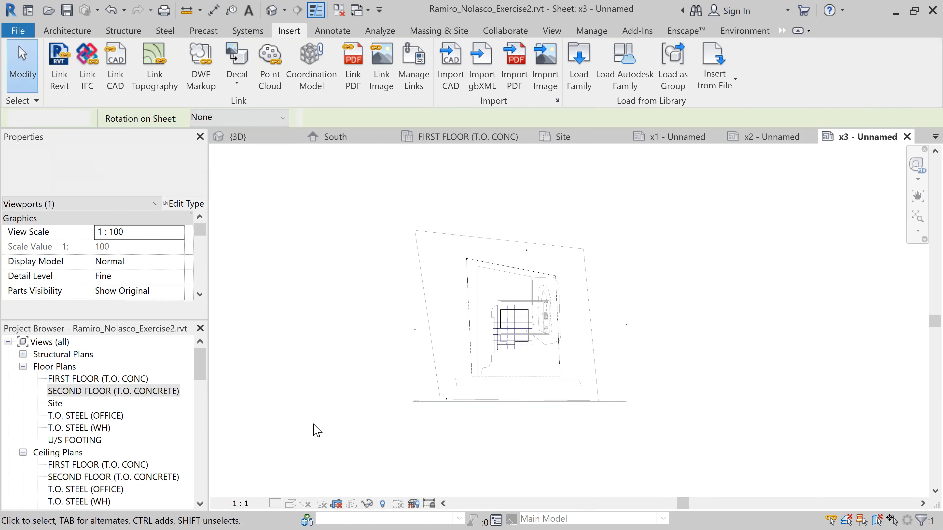
left_click(247, 503)
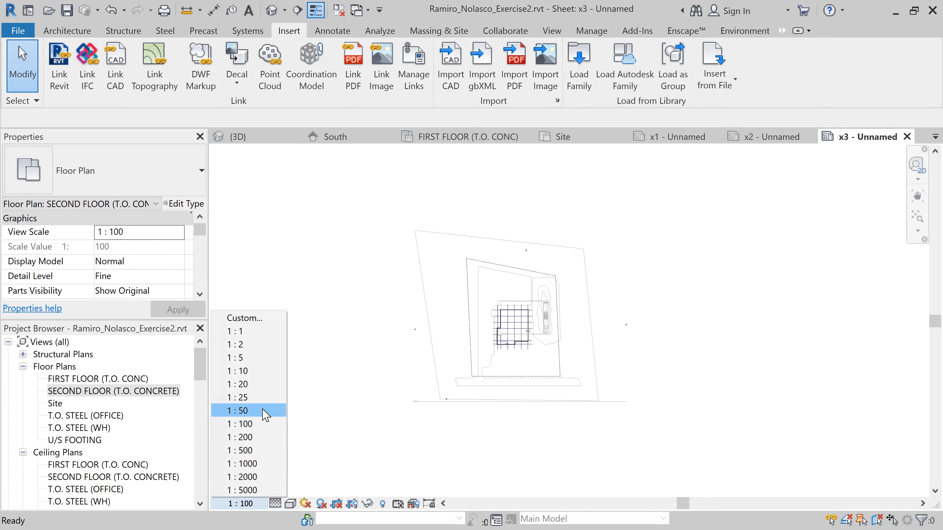
left_click(263, 436)
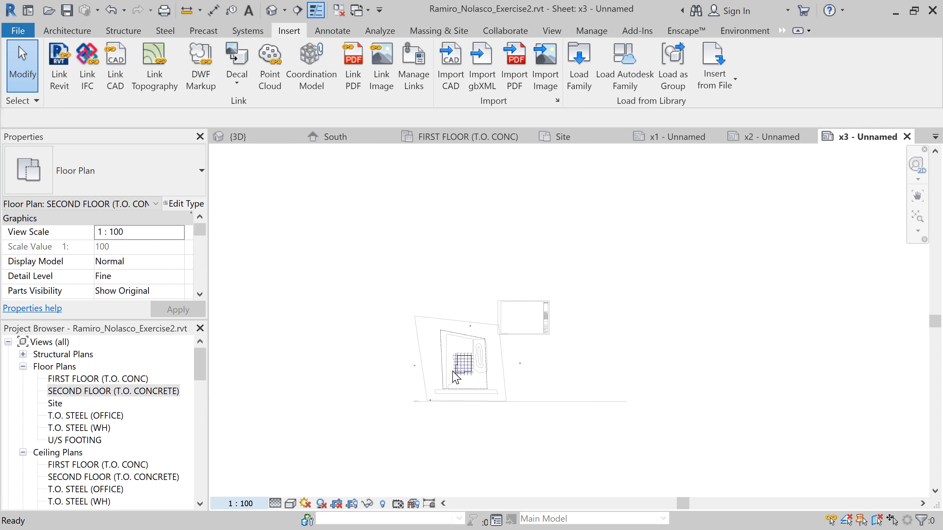
double_click(239, 375)
Move the second floor viewport so the building plan sits near the middle of the sheet's drawing area
left_click_drag(457, 379, 521, 334)
scroll(535, 332, "up", 5)
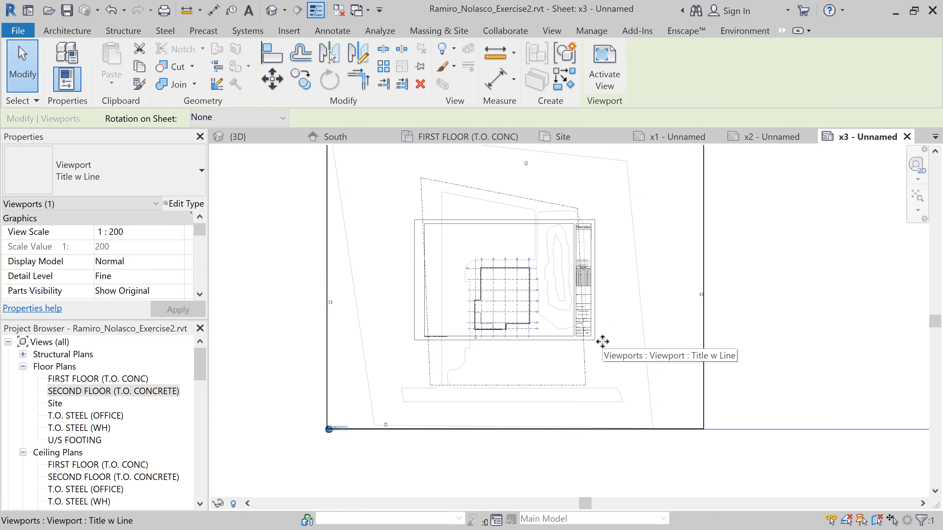
key("Up")
key("Up")
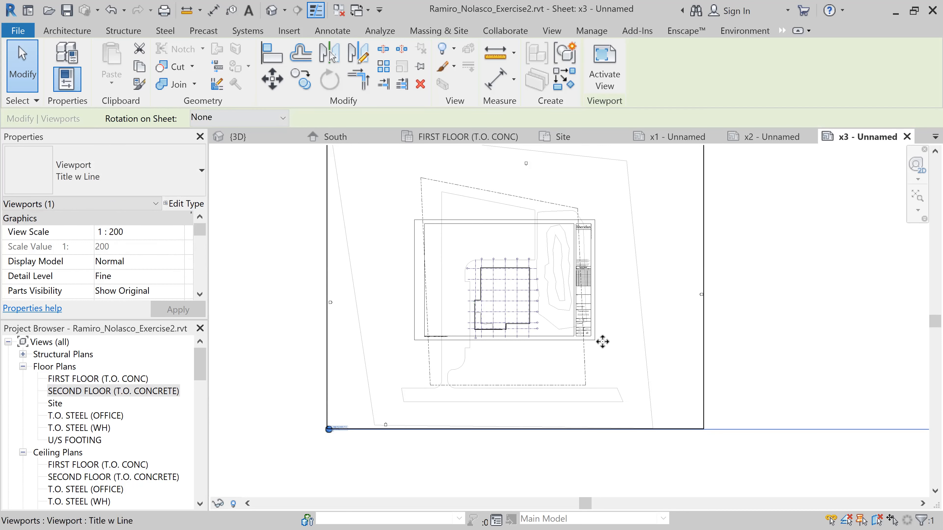
key("Up")
key("Up")
key("Up")
key("Up")
key("Up")
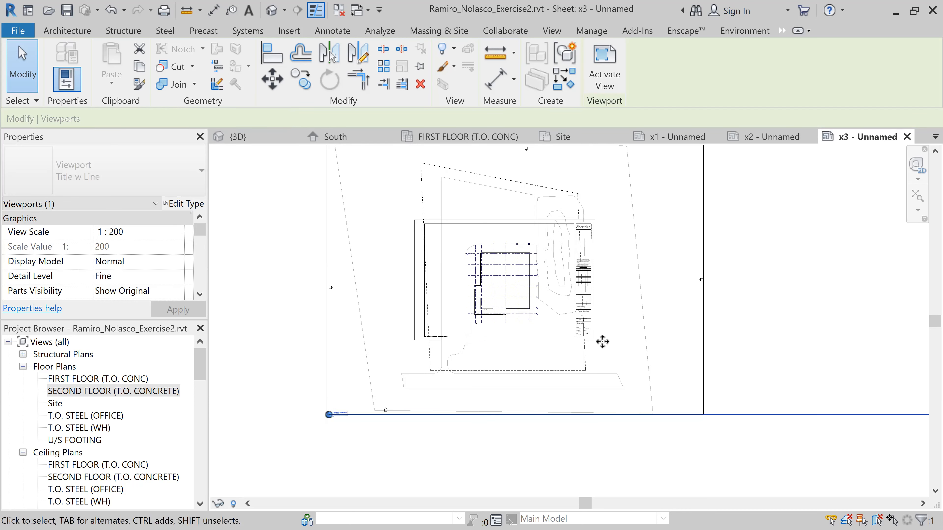
key("Up")
key("Up")
key("Left")
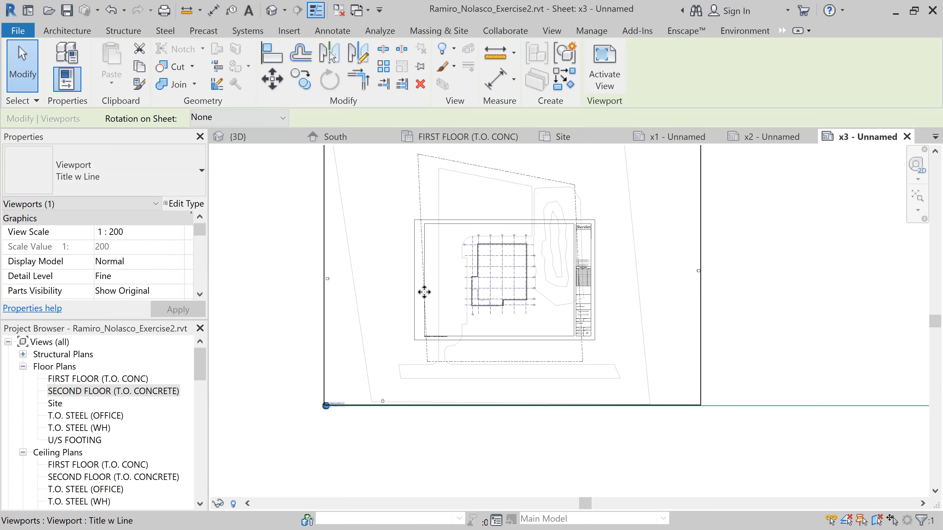
Activate the second floor view and hide its property line element
double_click(391, 273)
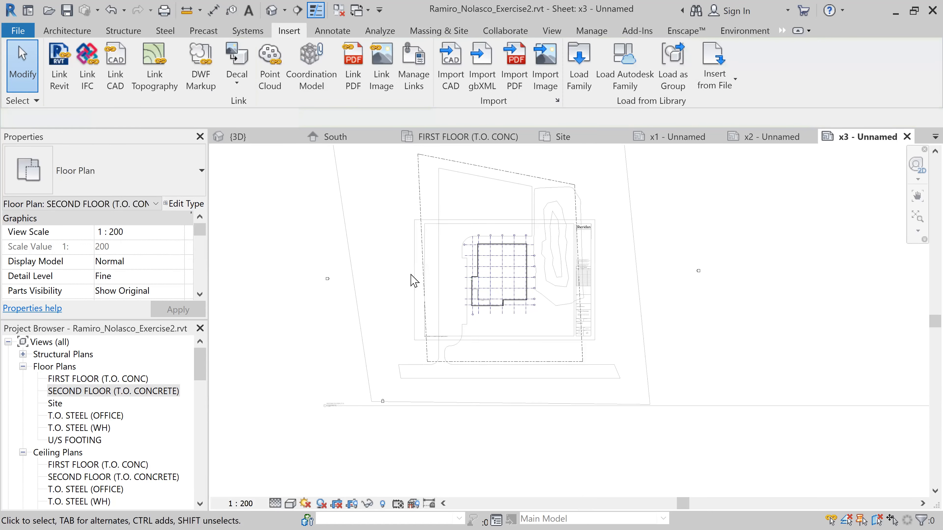
left_click(425, 202)
right_click(425, 202)
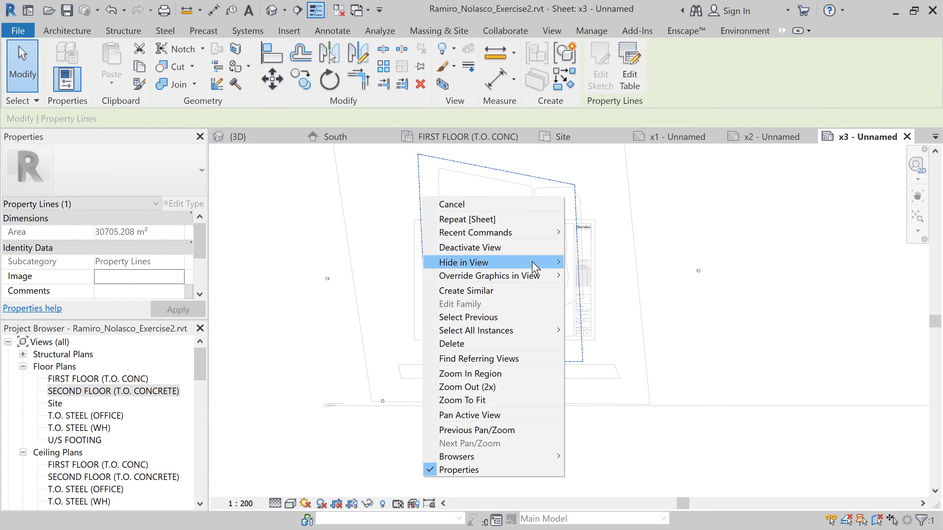
mouse_move(534, 263)
left_click(595, 264)
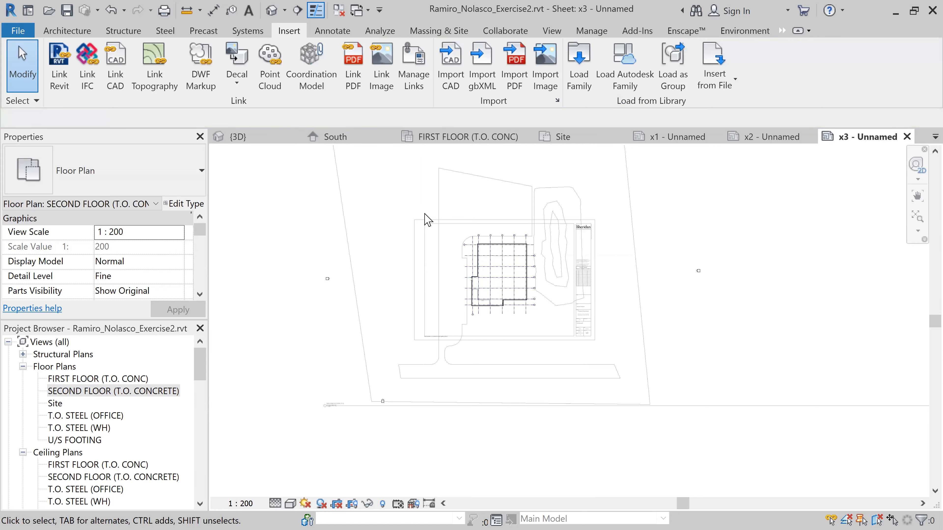
Examine the remaining site outlines around the second floor plan and deactivate the view
right_click(532, 202)
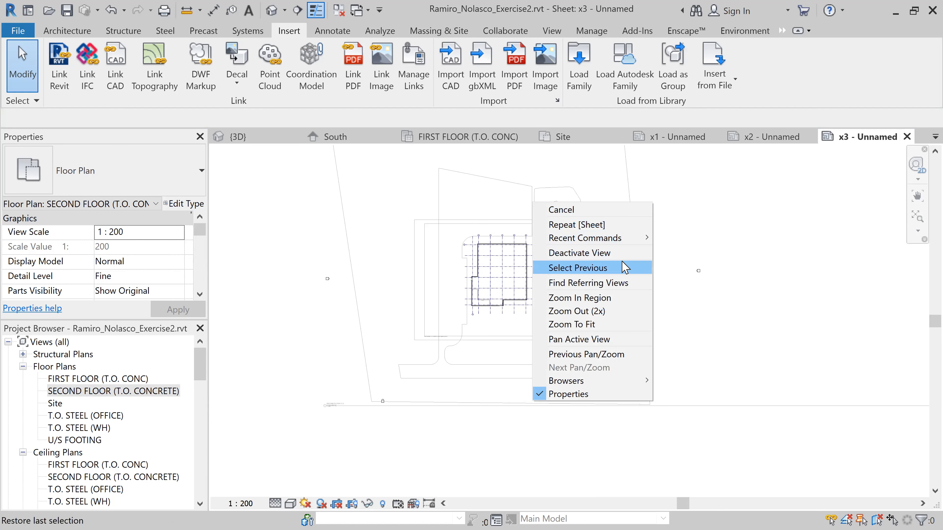
left_click(517, 190)
scroll(540, 251, "up", 4)
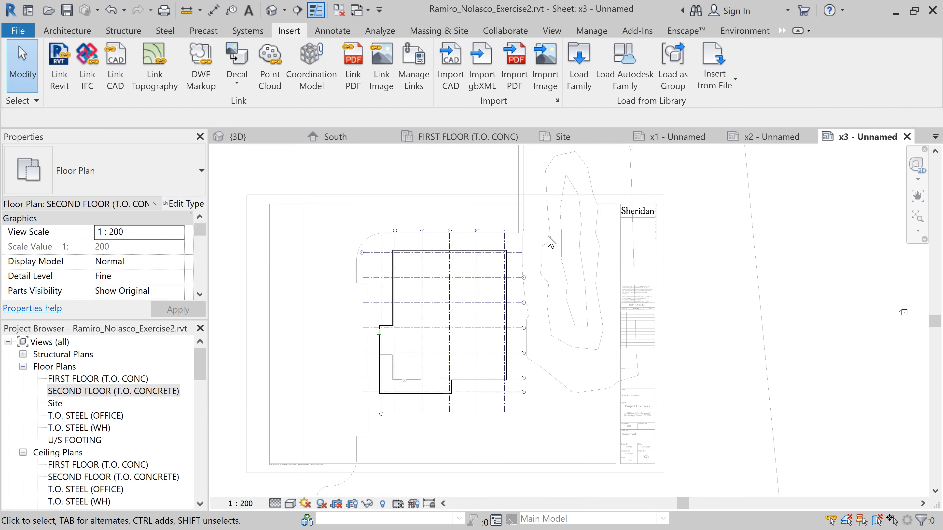
scroll(553, 266, "down", 1)
scroll(421, 336, "down", 1)
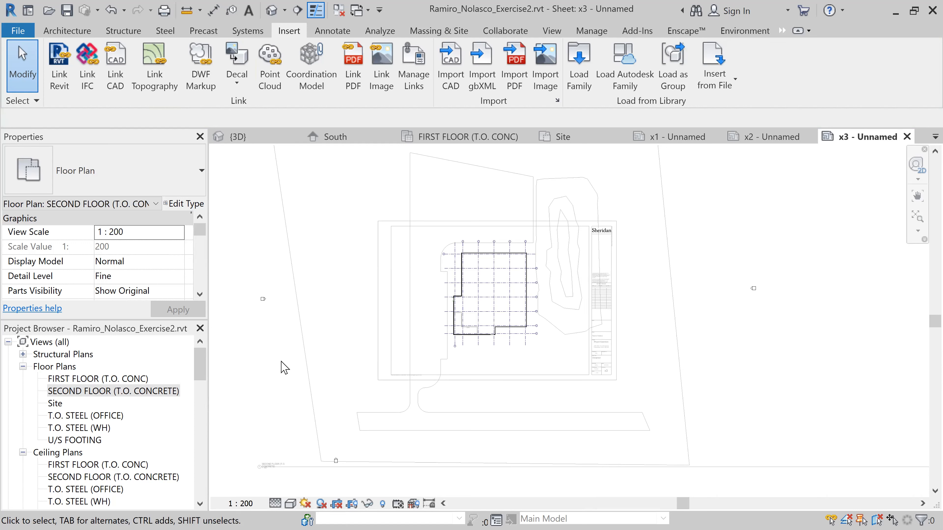
scroll(301, 366, "down", 3)
middle_click_drag(305, 364, 448, 362)
double_click(261, 369)
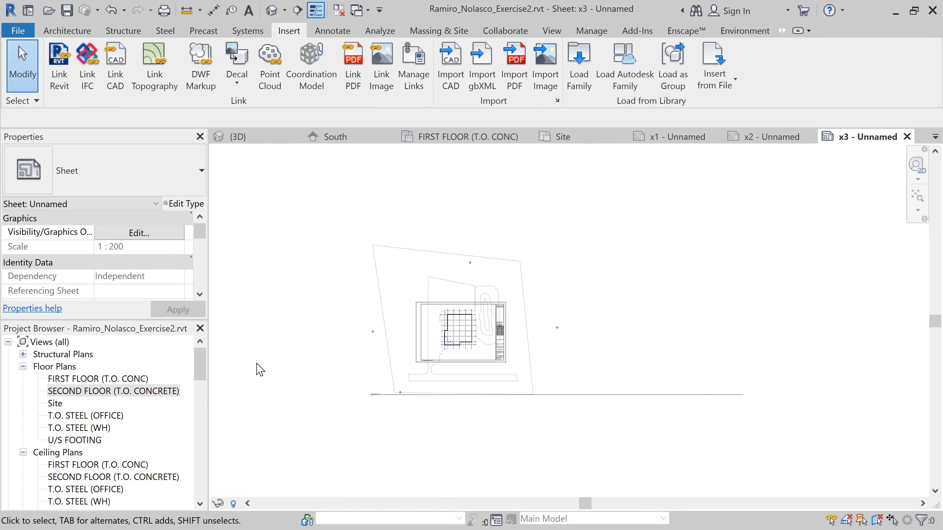
Open the SECOND FLOOR (T.O. CONCRETE) floor plan in its own view and set the visual style to Hidden Line
left_click(115, 396)
double_click(113, 391)
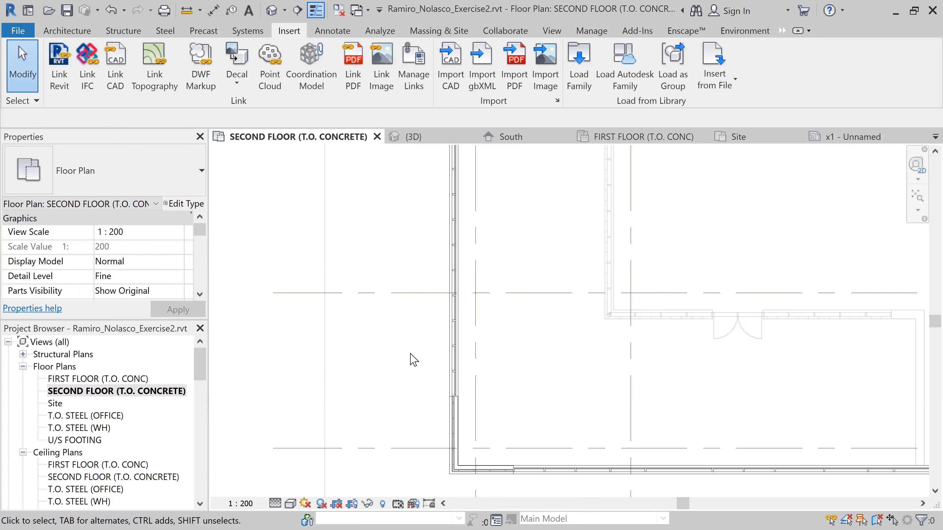
scroll(415, 357, "down", 3)
scroll(416, 358, "down", 3)
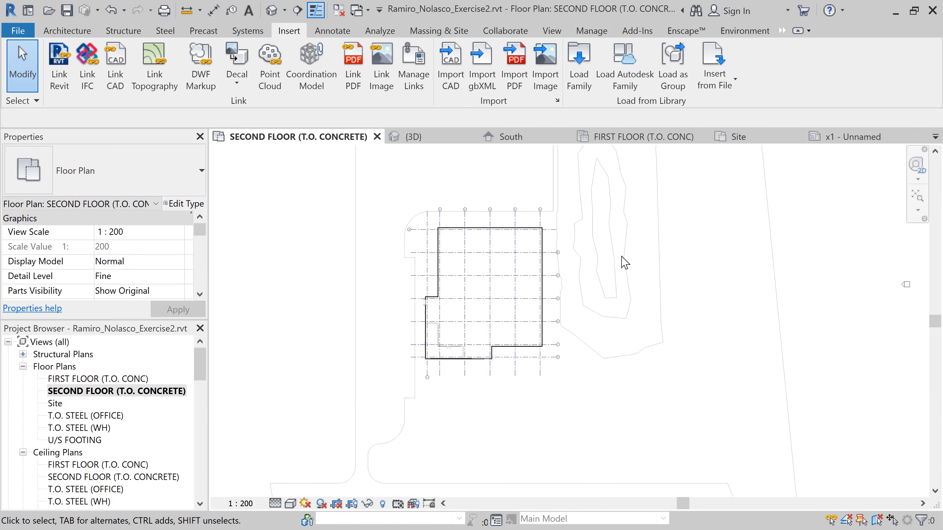
scroll(600, 284, "down", 1)
left_click(291, 503)
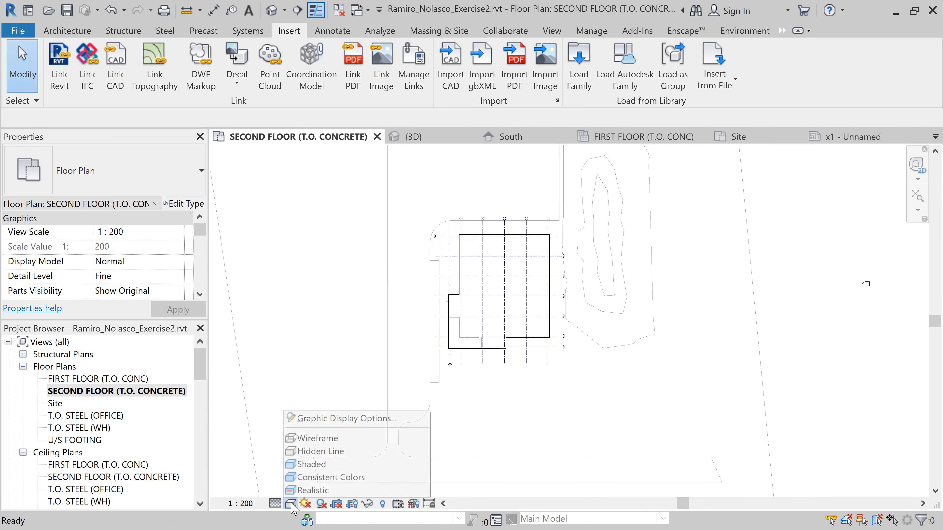
left_click(334, 456)
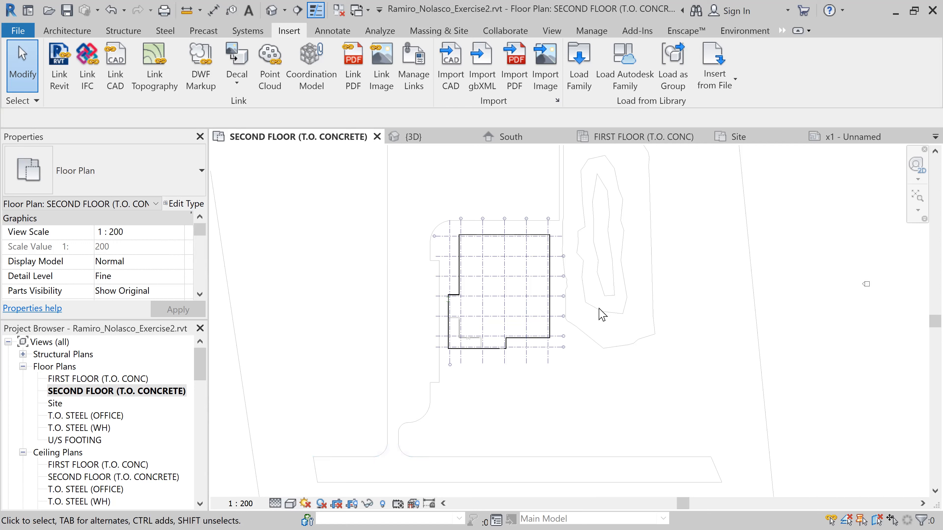
Open the Site floor plan and hide the topography category in that view
left_click(61, 404)
double_click(62, 404)
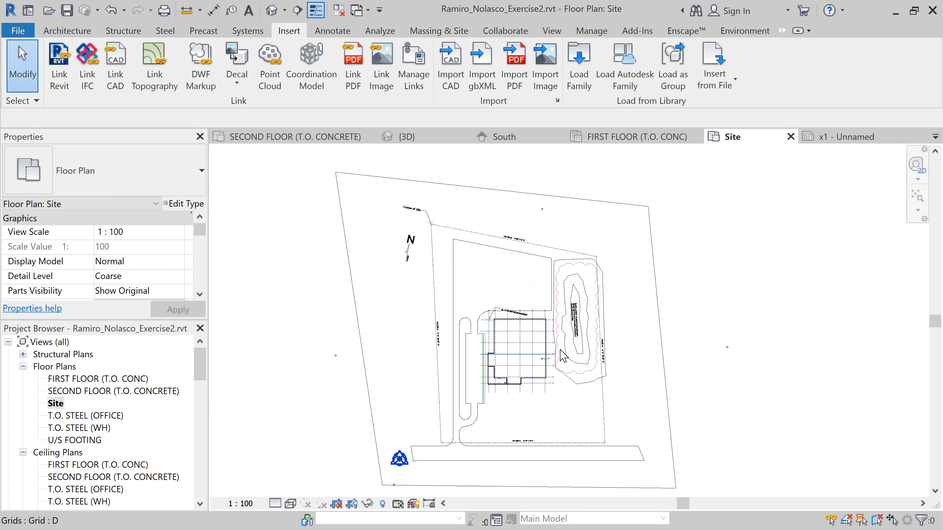
left_click(558, 279)
right_click(555, 274)
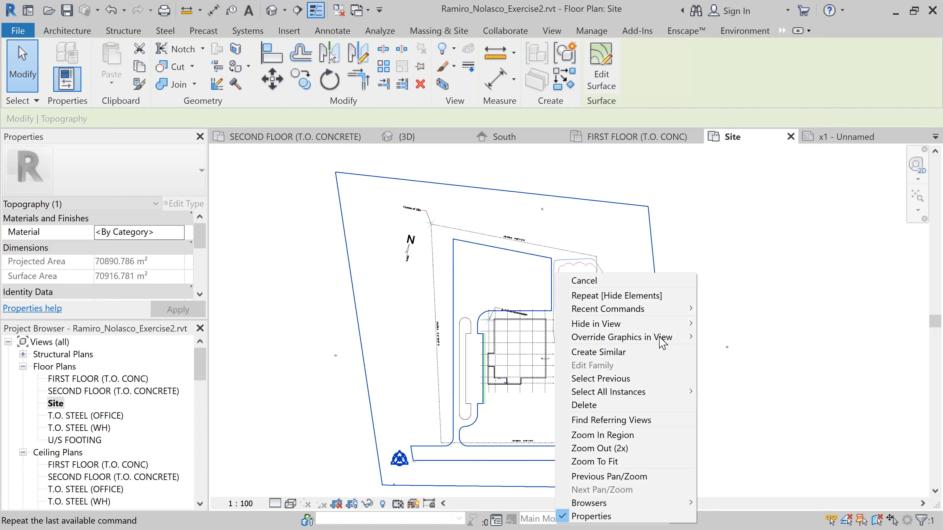
mouse_move(659, 325)
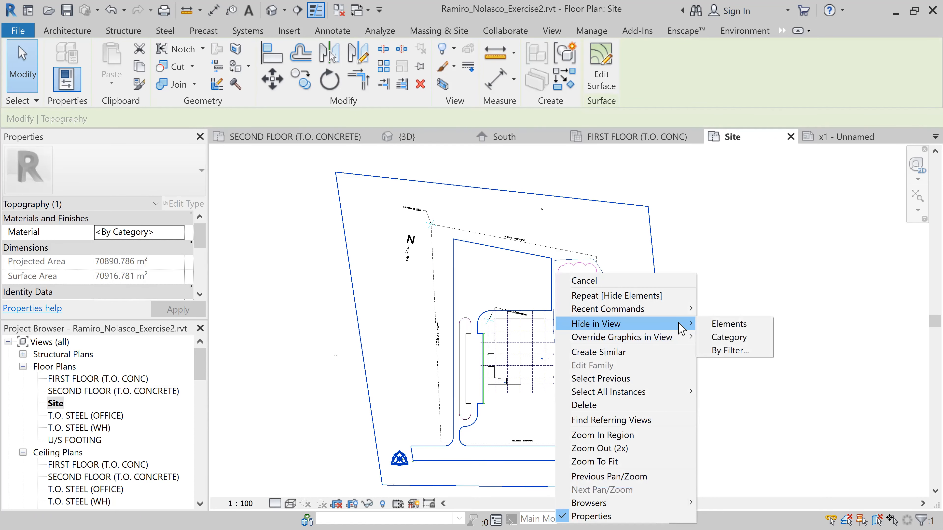
left_click(729, 338)
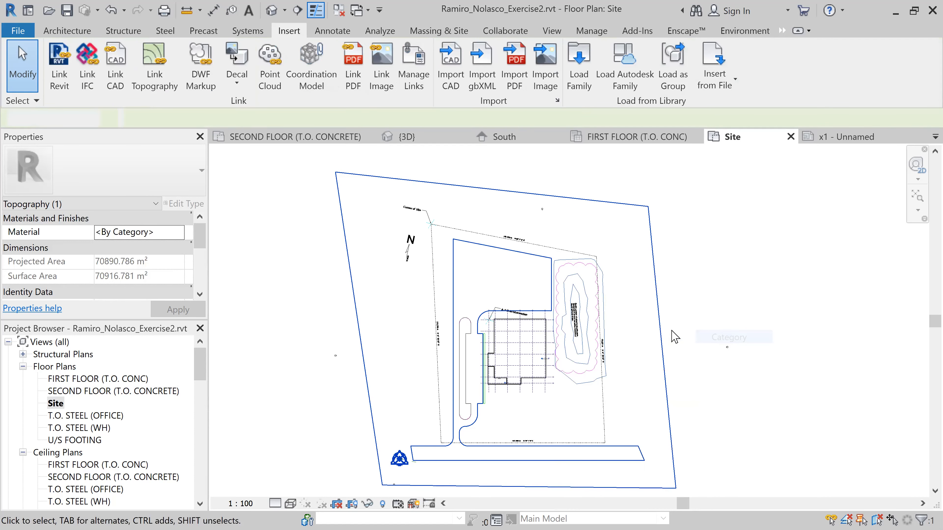
Hide the category of the imported CADD30199-W22-PartialSitePlan.dwg drawing in the Site view
left_click(556, 289)
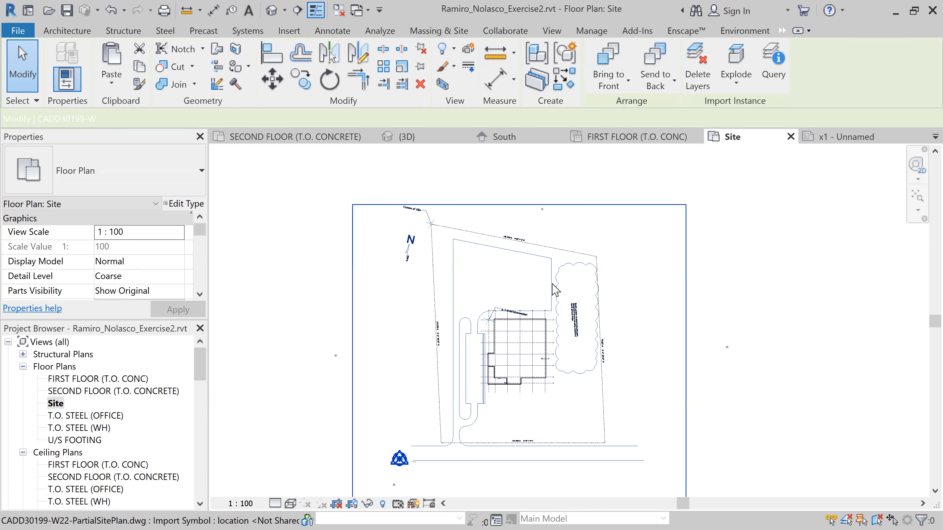
right_click(555, 289)
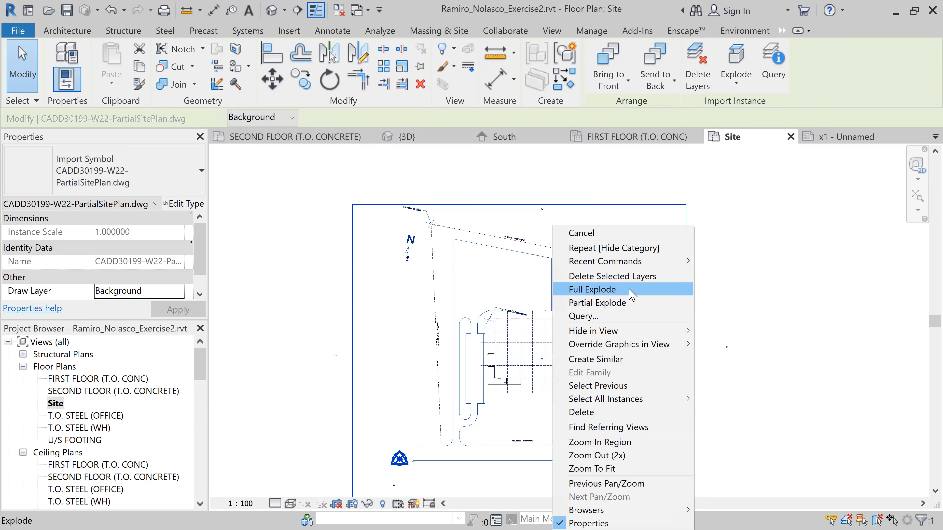
mouse_move(637, 332)
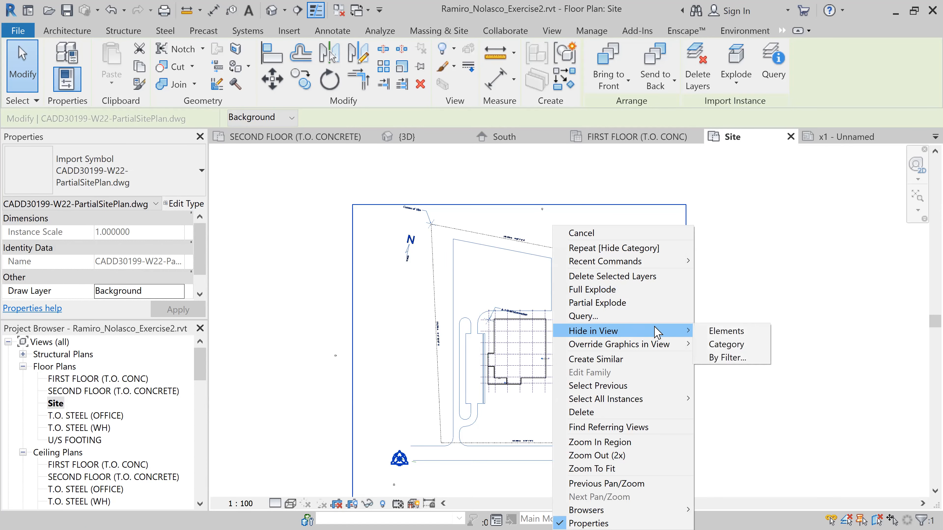
left_click(720, 342)
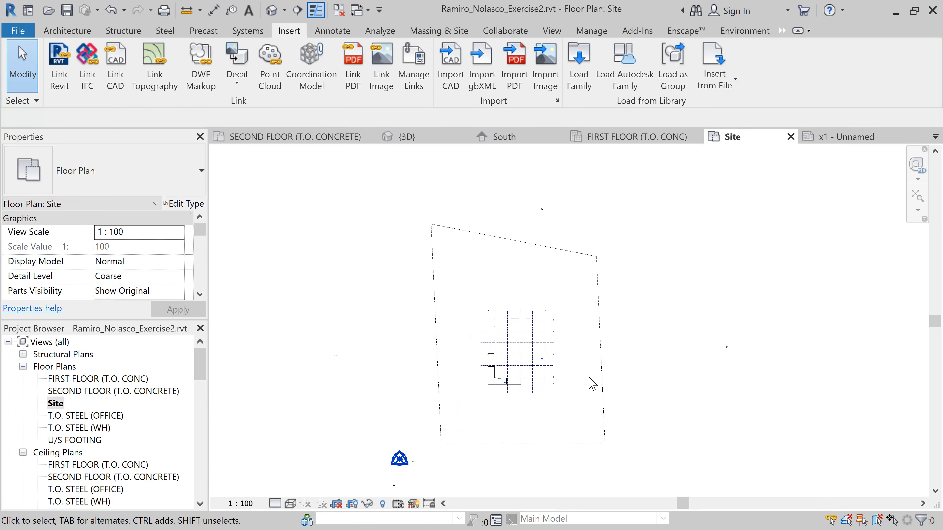
Hide the property line element around the building in the Site view
left_click(606, 372)
right_click(604, 371)
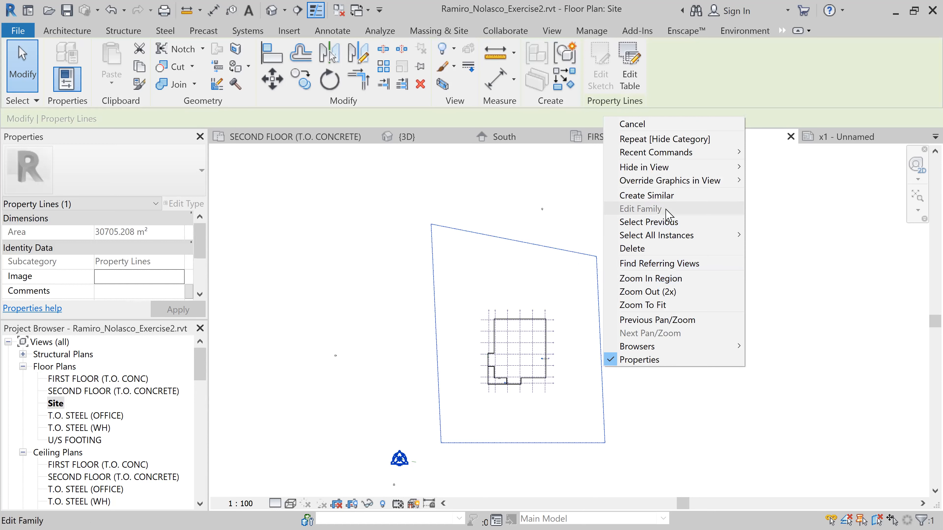
mouse_move(674, 168)
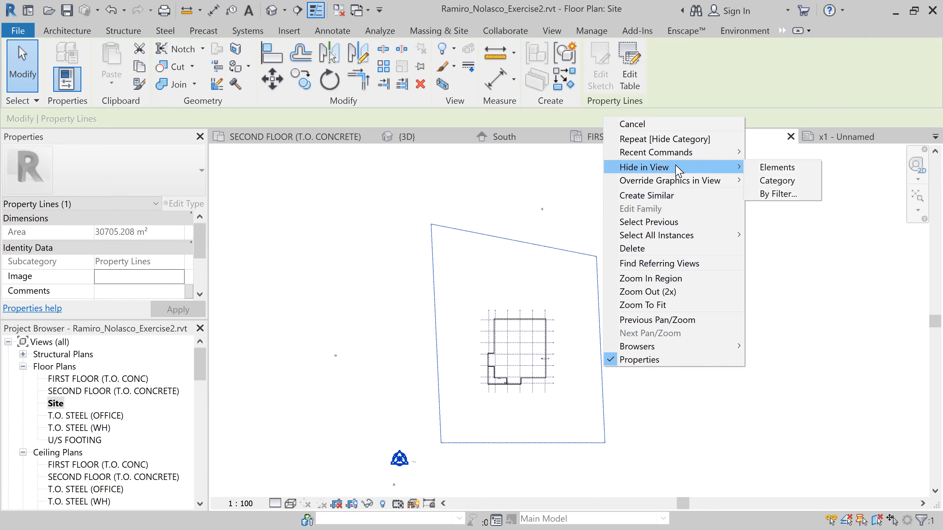
left_click(783, 169)
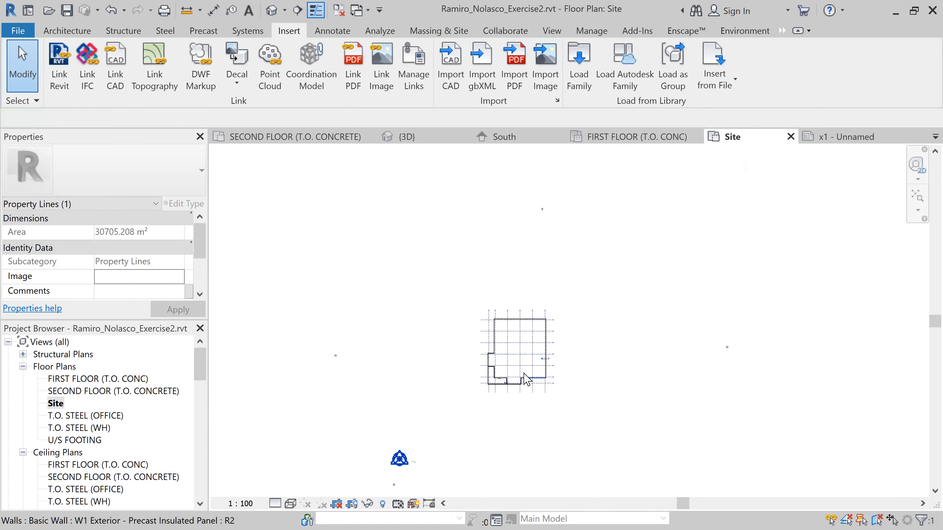
key("Escape")
scroll(549, 358, "up", 5)
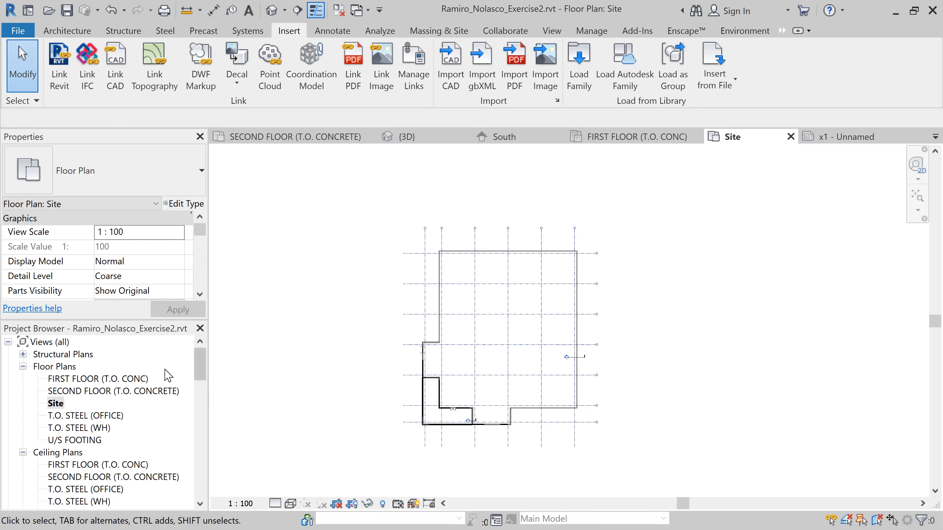
Reopen the SECOND FLOOR (T.O. CONCRETE) floor plan and examine the site outlines around the building
left_click(140, 392)
left_click(142, 392)
left_click(270, 390)
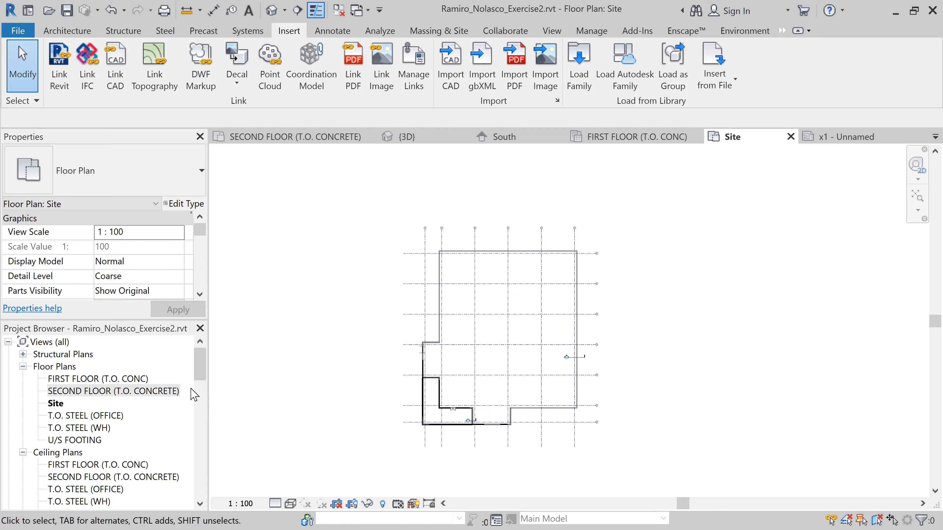
double_click(171, 391)
scroll(326, 391, "down", 1)
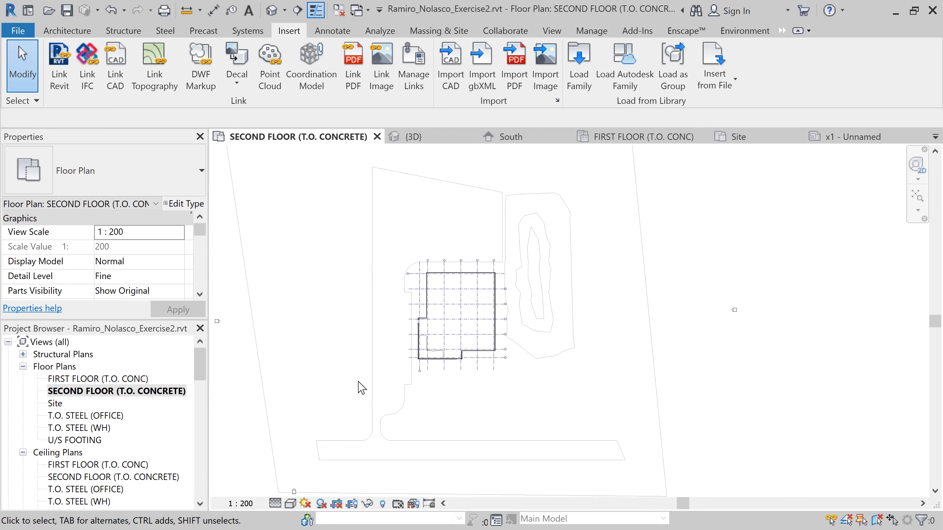
scroll(293, 359, "down", 2)
middle_click_drag(307, 360, 401, 368)
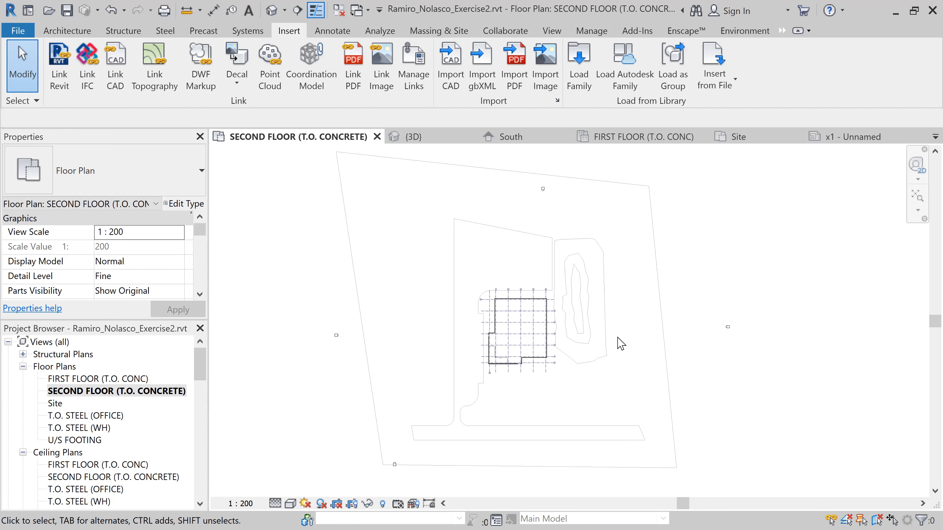
scroll(585, 327, "up", 3)
scroll(567, 322, "up", 1)
scroll(519, 333, "up", 1)
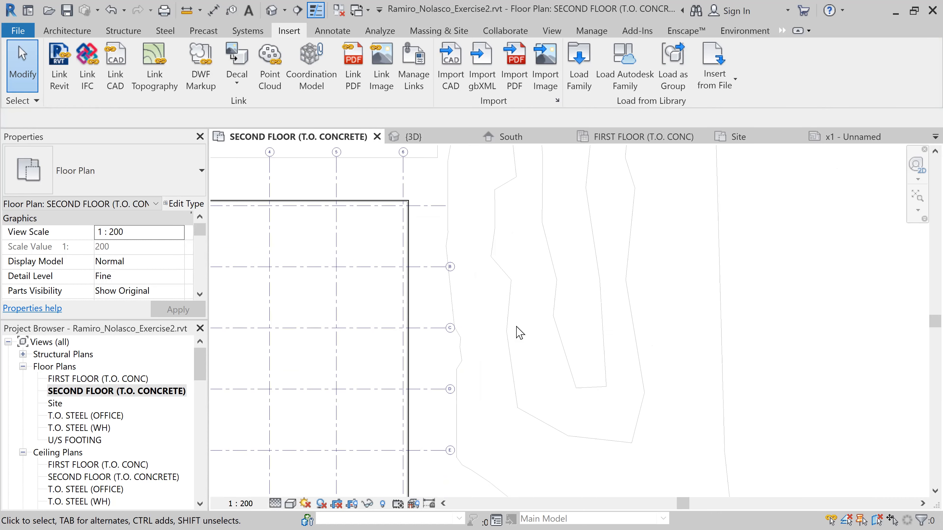
scroll(583, 336, "down", 3)
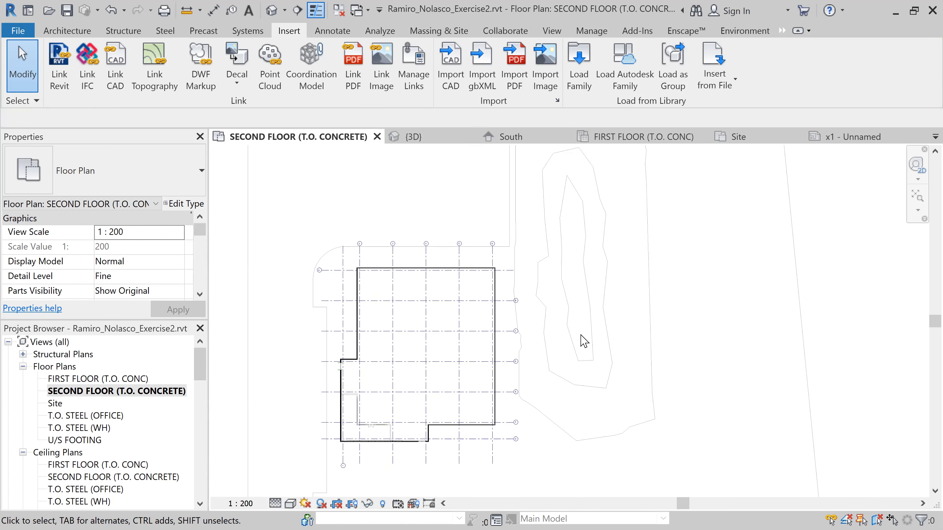
scroll(610, 274, "down", 2)
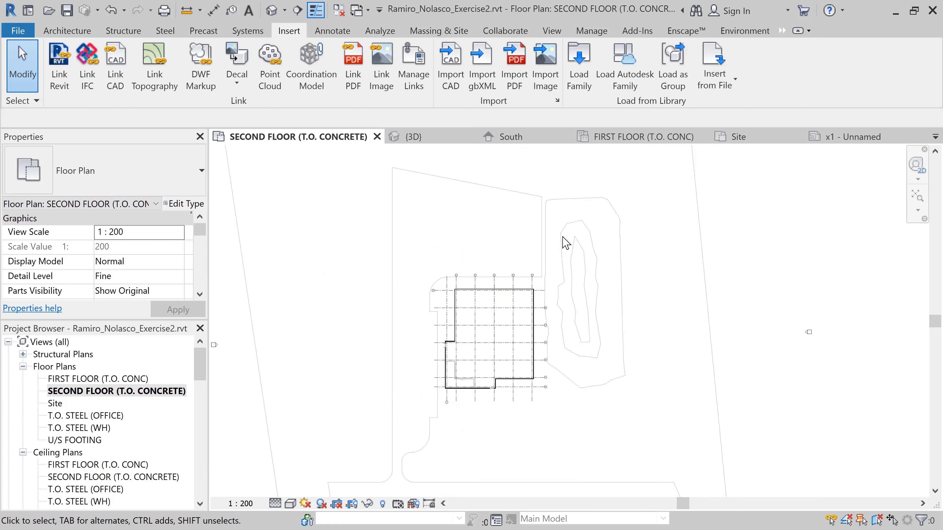
scroll(570, 260, "down", 1)
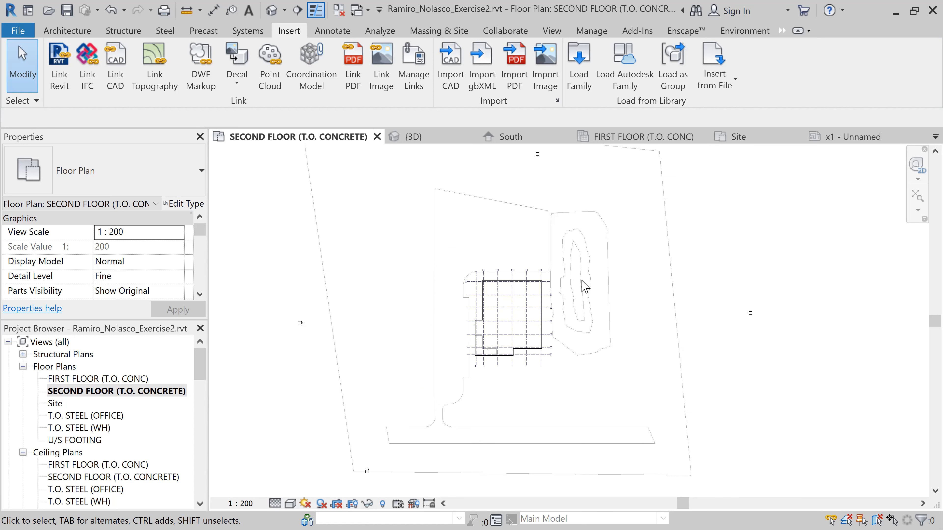
scroll(509, 351, "up", 2)
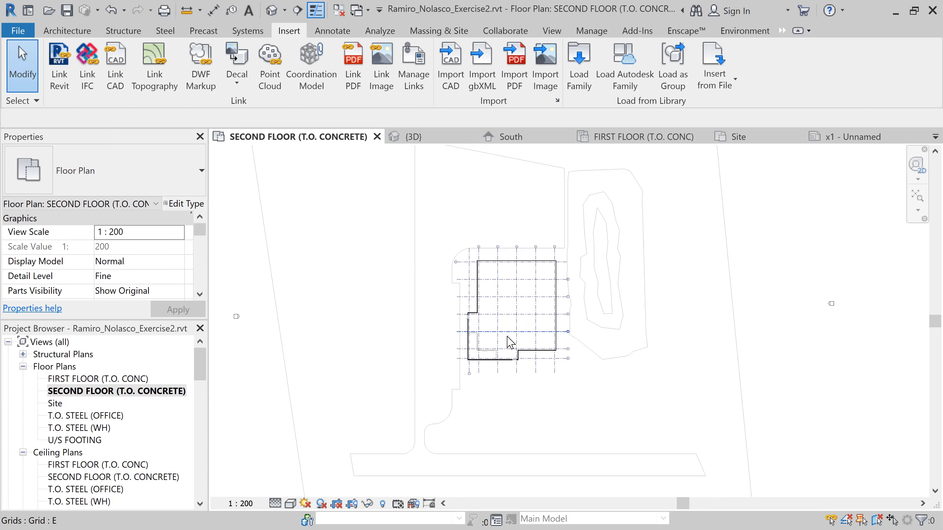
Review which views are placed on sheets x2 and x3, and open the FIRST FLOOR (T.O. CONC) plan listed under x2
left_click_drag(199, 375, 189, 424)
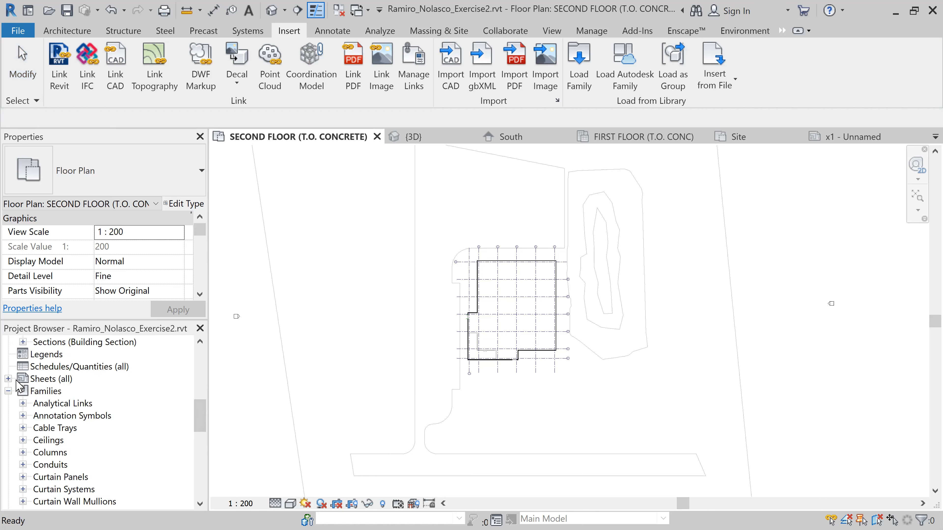
left_click(8, 379)
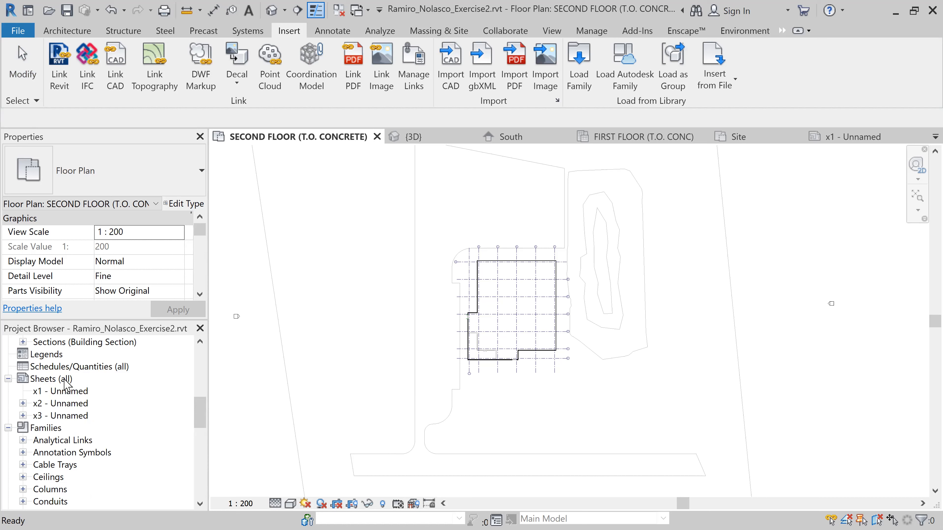
left_click(70, 392)
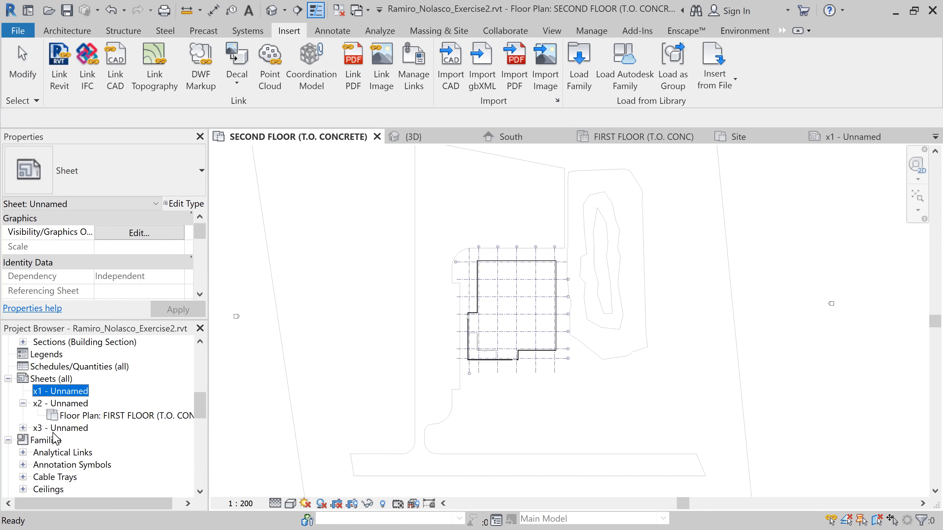
left_click(23, 428)
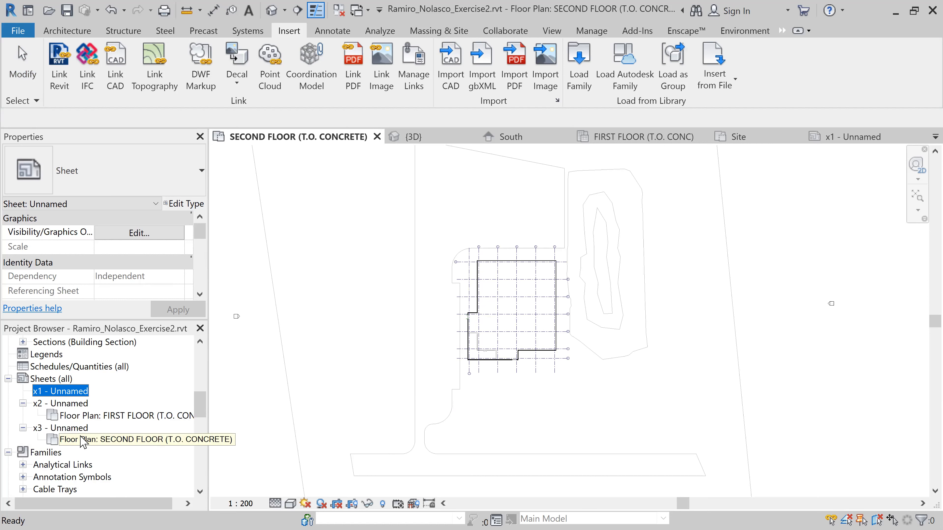
double_click(110, 416)
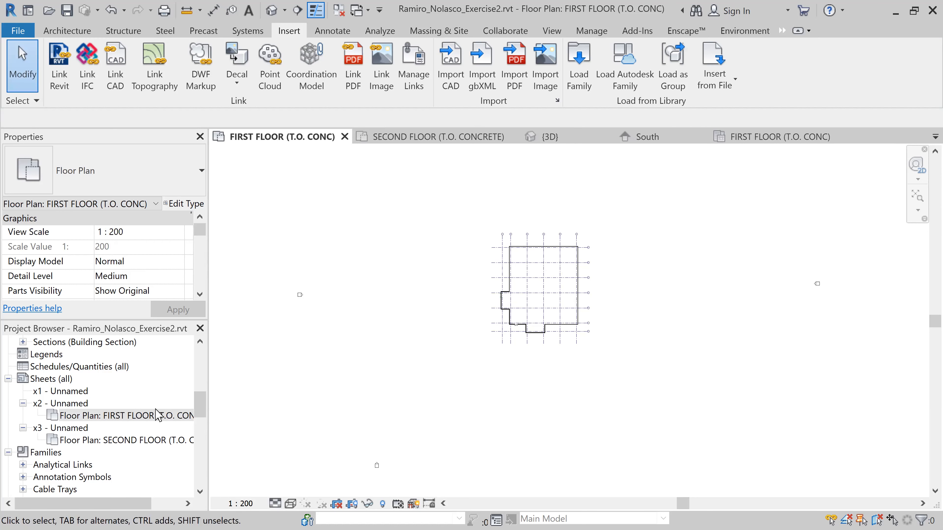
Open sheet x2 and change the sheet number in its title block to A1
double_click(86, 403)
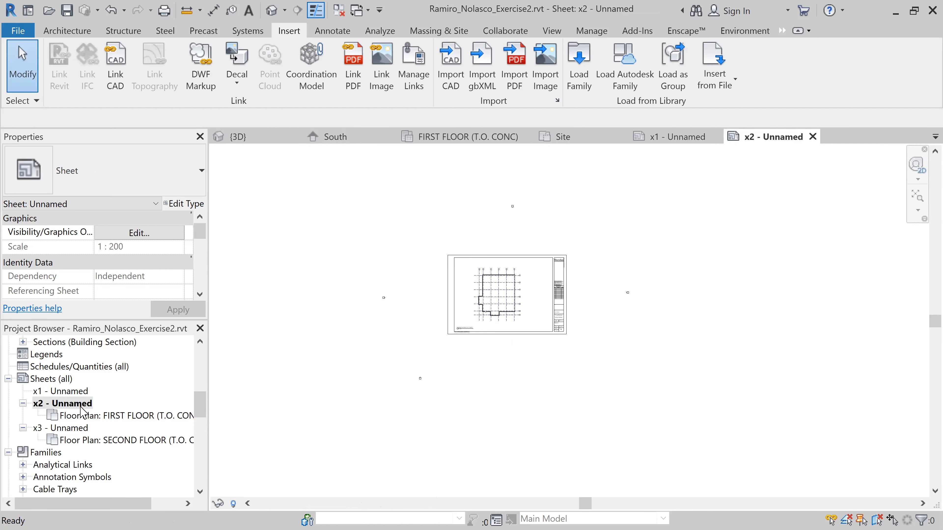
scroll(522, 320, "up", 6)
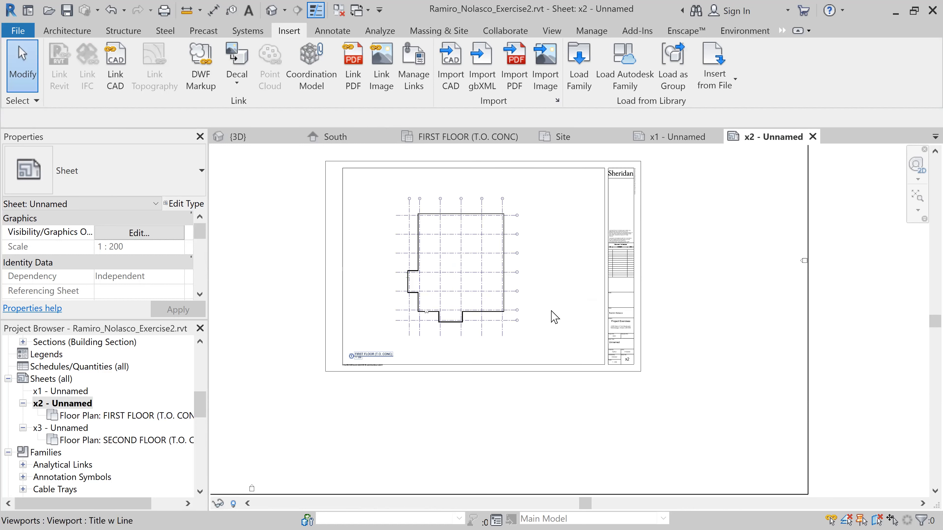
scroll(667, 408, "up", 4)
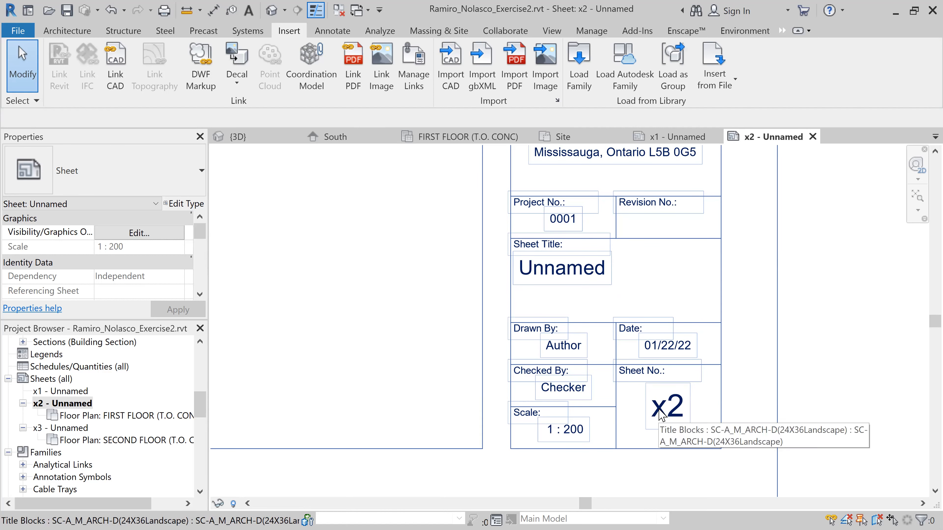
left_click(667, 412)
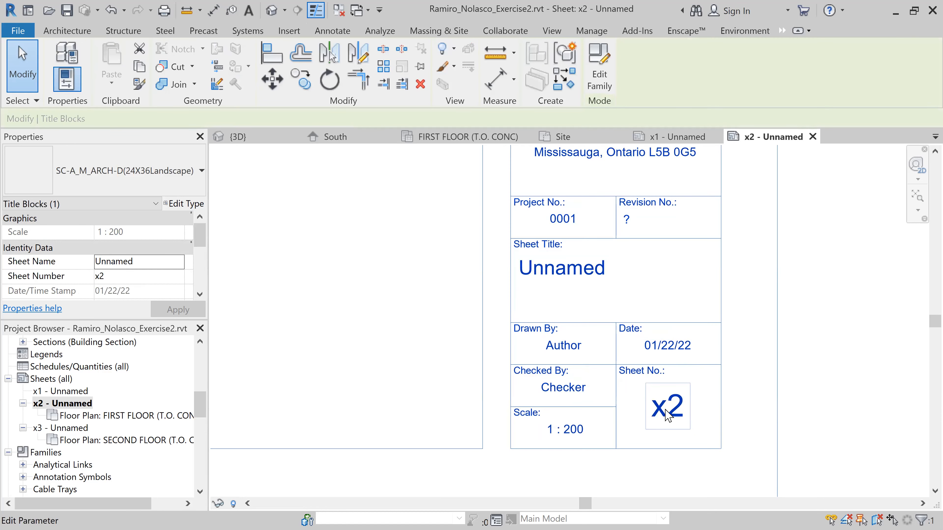
left_click(667, 415)
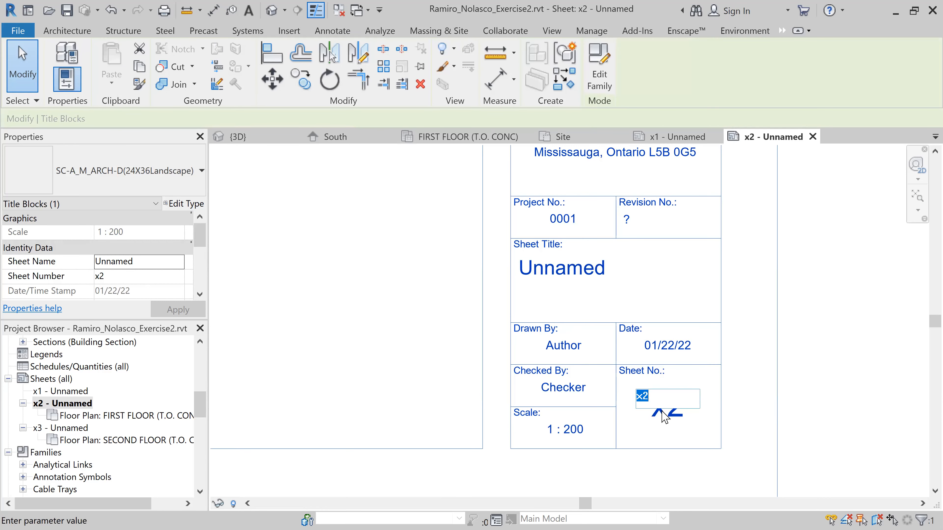
type("A1")
key("Return")
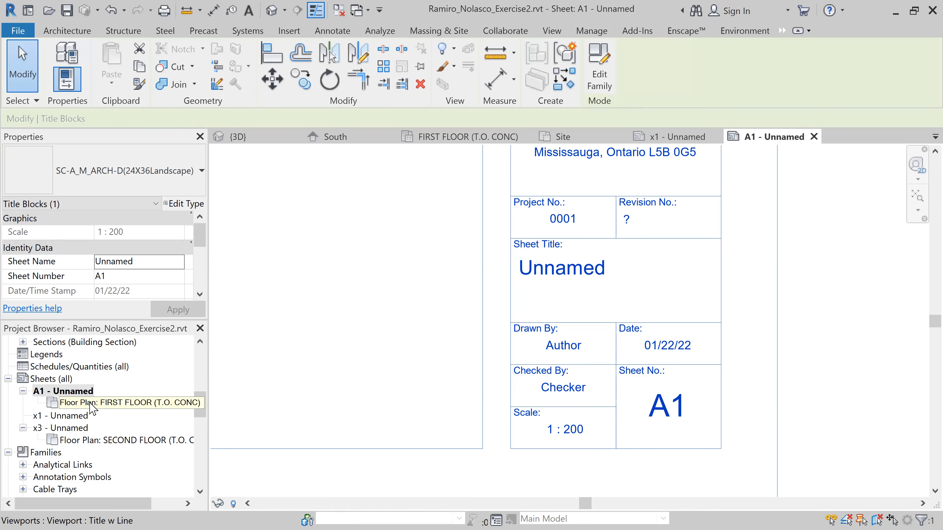
Rename sheet A1 from the project's sheet list, giving it the name "Floor Plan"
left_click(80, 391)
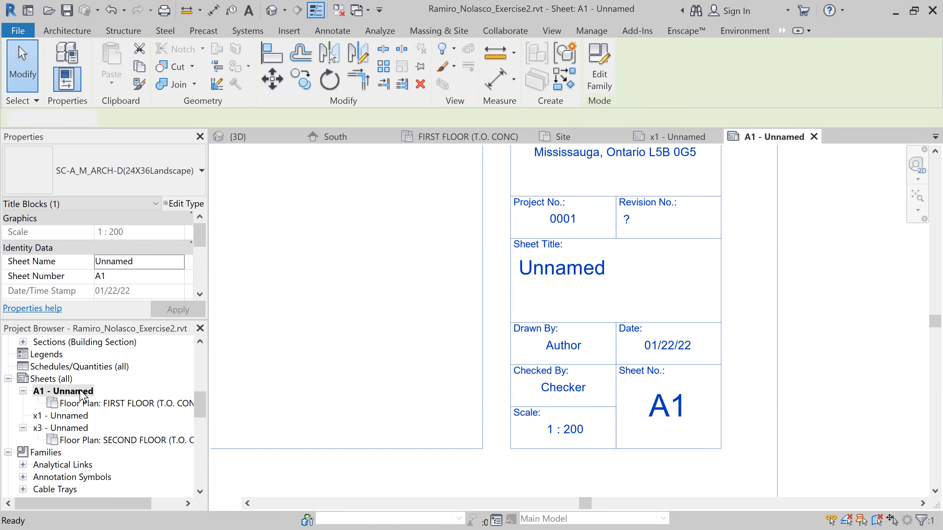
right_click(80, 390)
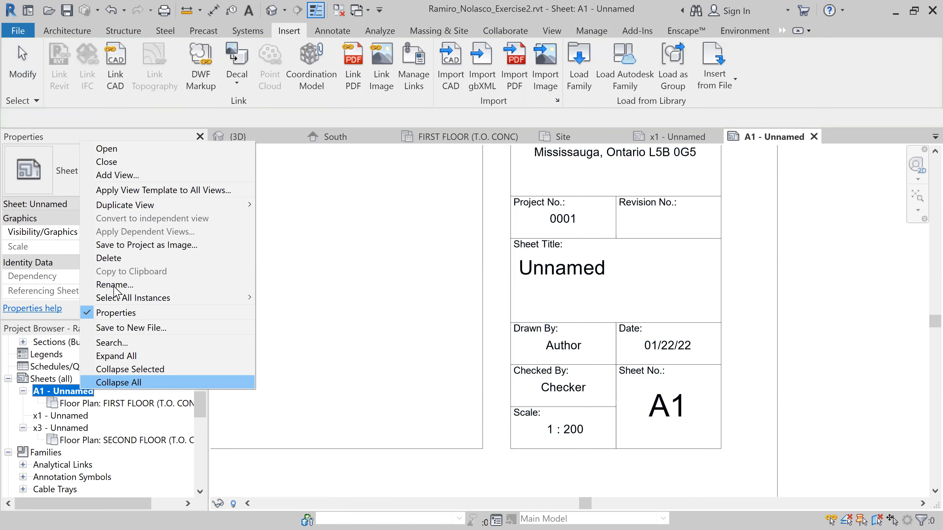
left_click(114, 285)
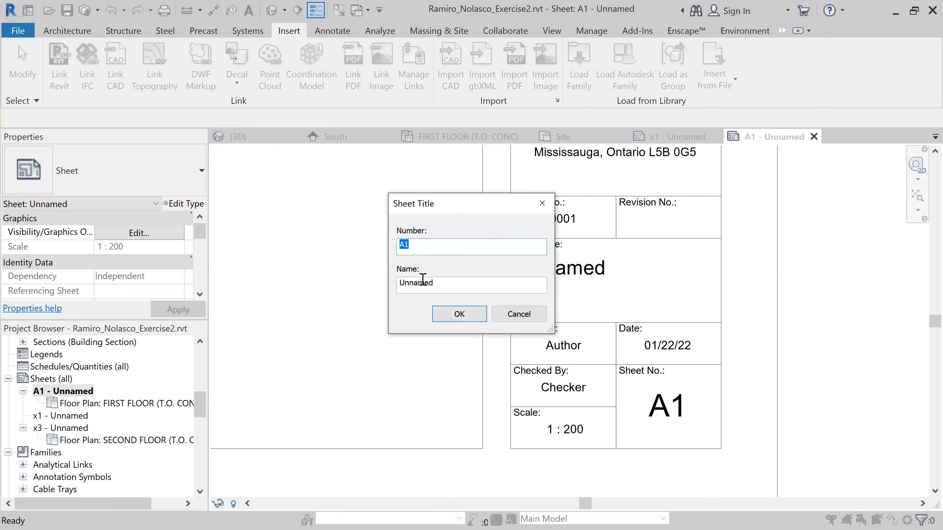
left_click_drag(440, 284, 378, 281)
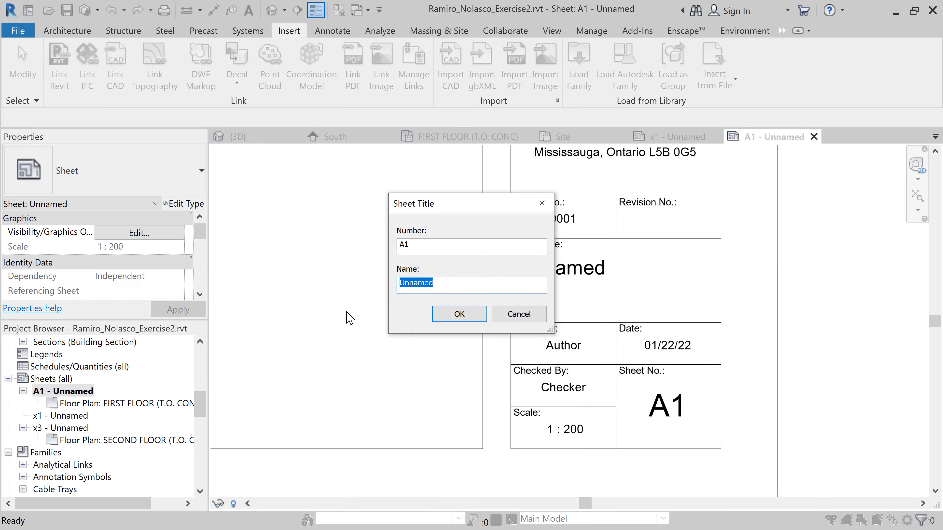
type("Floor Plan")
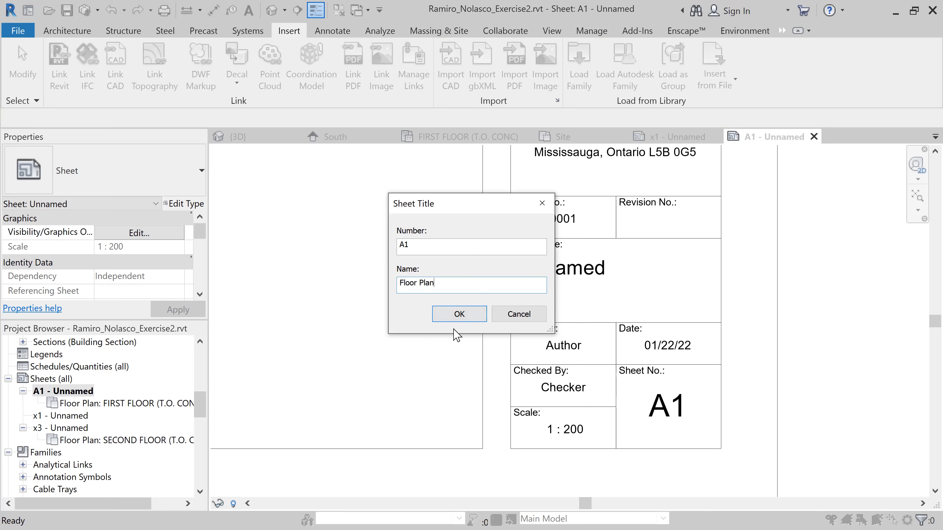
left_click(459, 314)
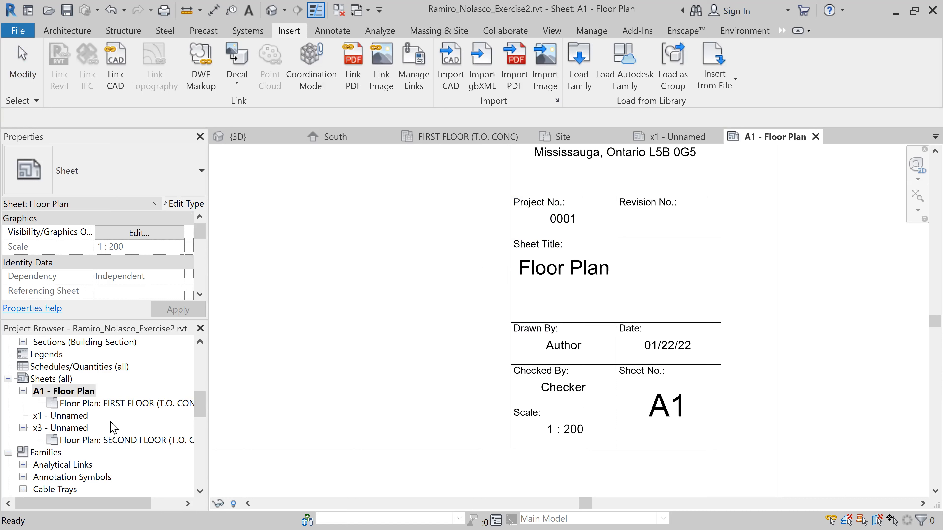
Open sheet x3 and change the sheet number in its title block to A2
left_click(74, 429)
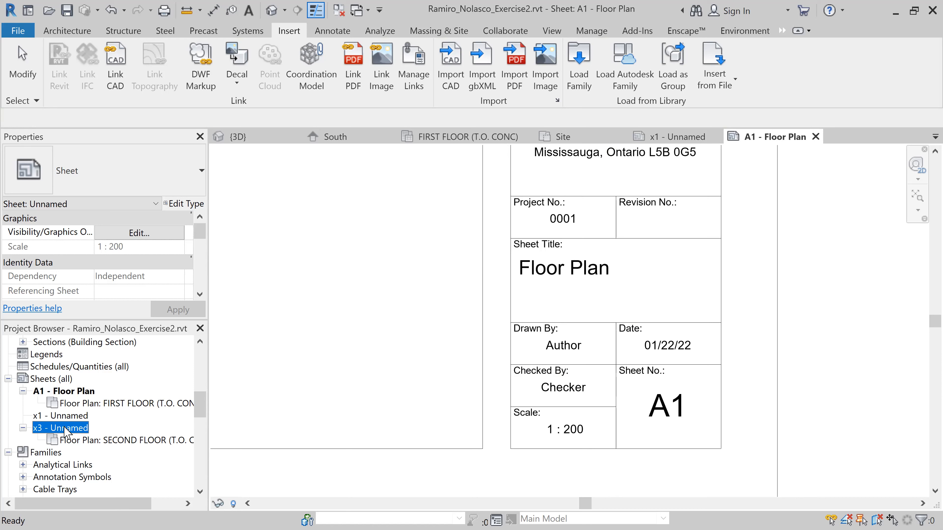
double_click(65, 429)
left_click_drag(85, 403, 512, 360)
left_click(512, 359)
scroll(512, 359, "up", 6)
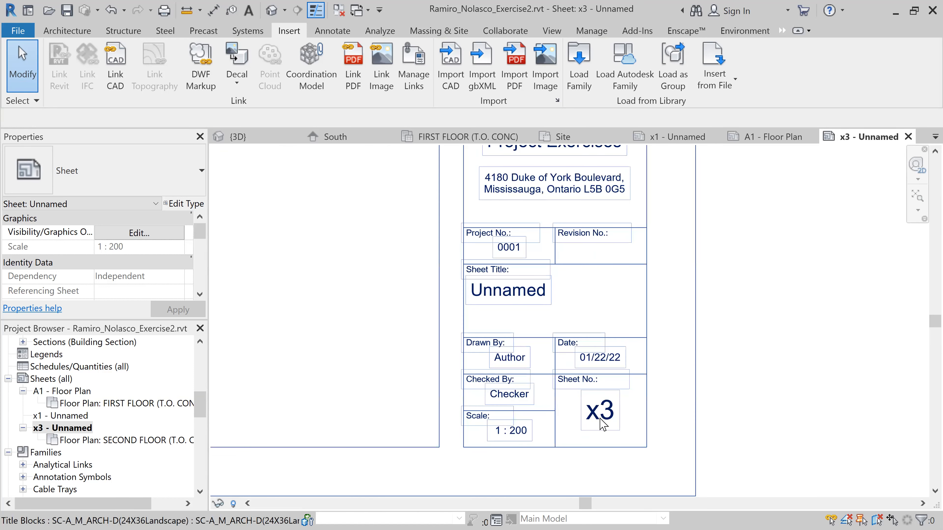
left_click(599, 414)
left_click(601, 410)
left_click_drag(601, 410, 543, 403)
type("A2")
left_click(758, 384)
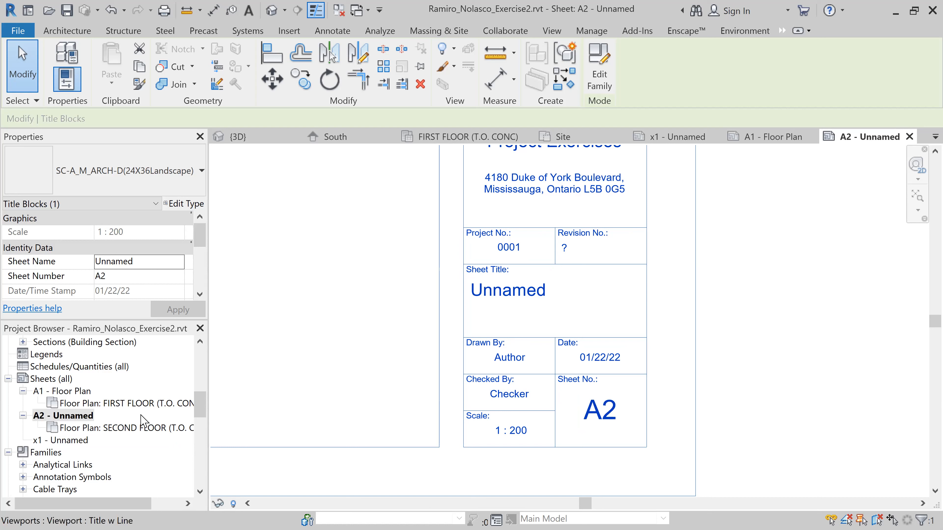
Rename sheet A2 from the project's sheet list, giving it the name "Floor Plan"
left_click(77, 417)
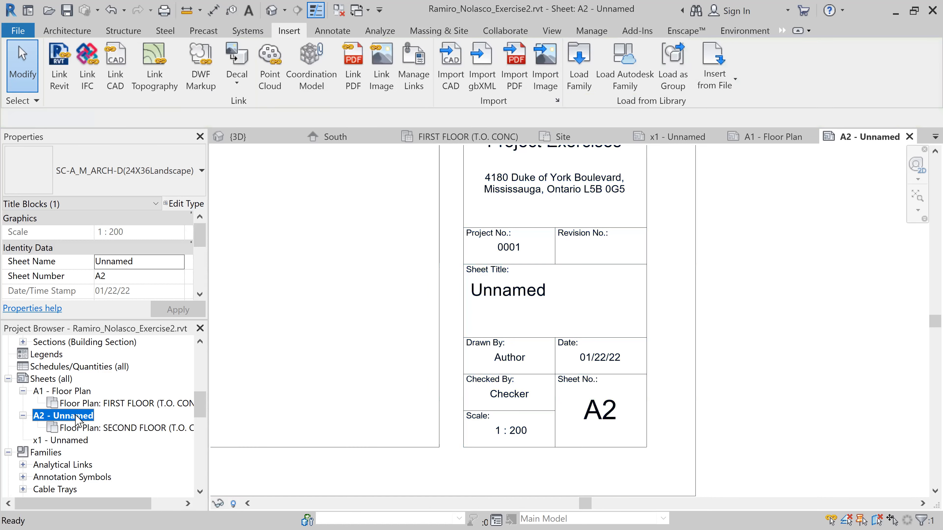
right_click(92, 408)
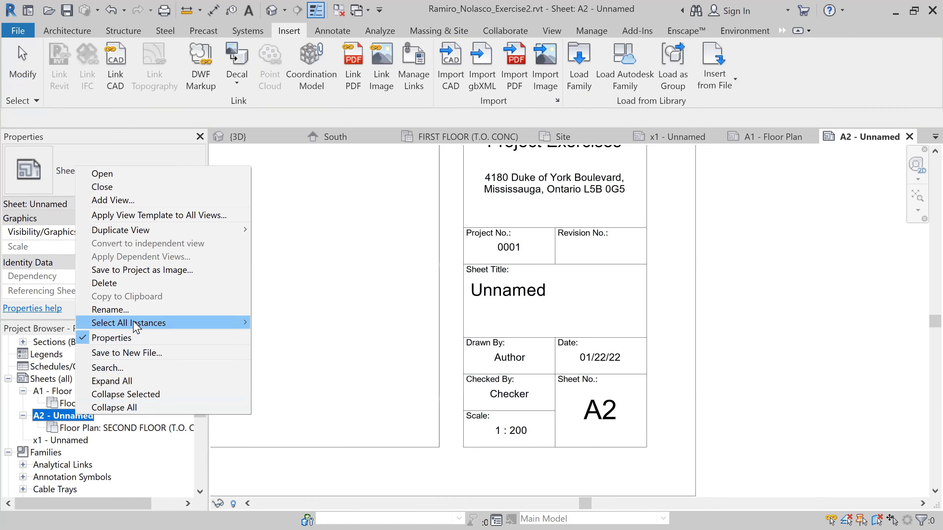
left_click(111, 310)
left_click(446, 286)
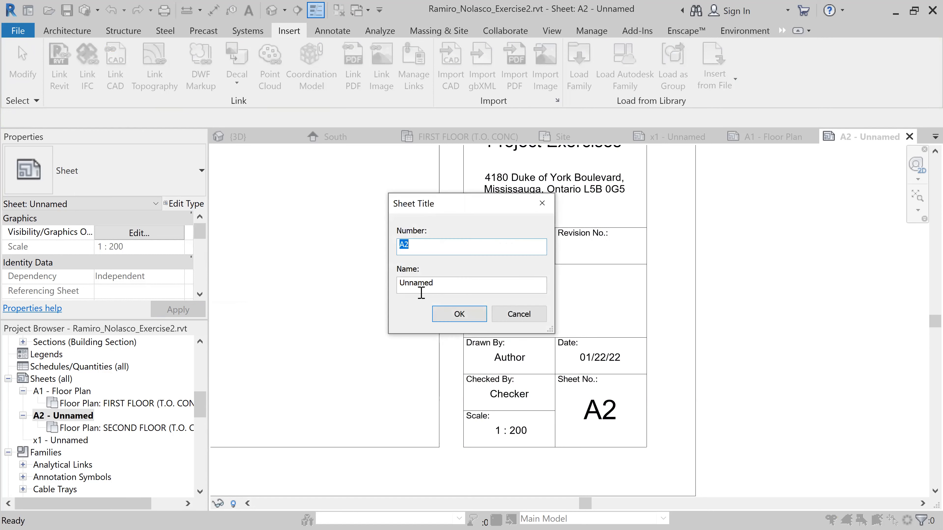
left_click_drag(448, 285, 373, 300)
type("Floor Plan")
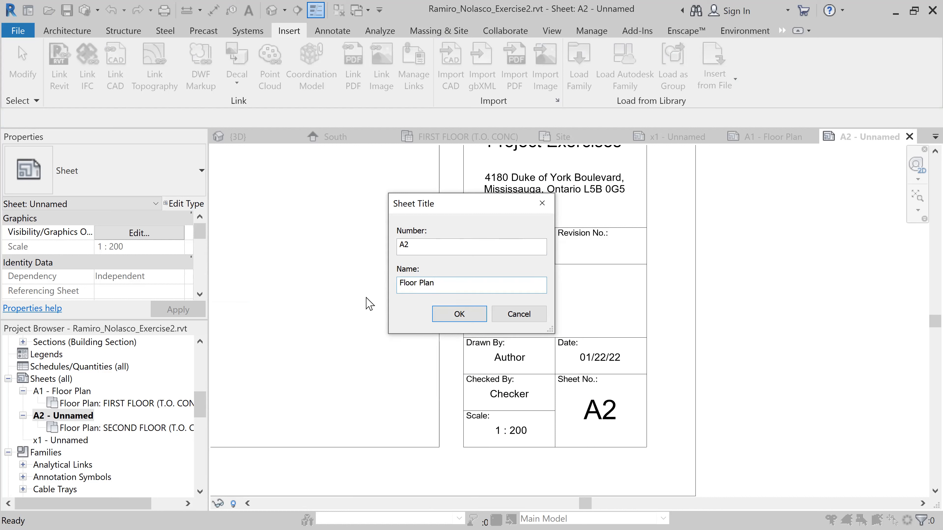
left_click(459, 314)
Shorten the overlong title line of the second floor viewport on sheet A2 to a short segment under its title
scroll(393, 334, "down", 3)
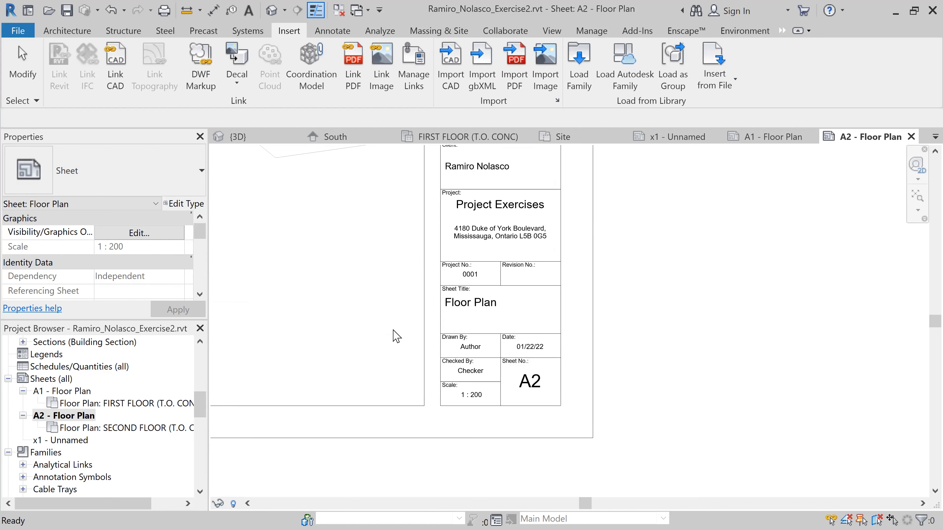
scroll(339, 317, "down", 3)
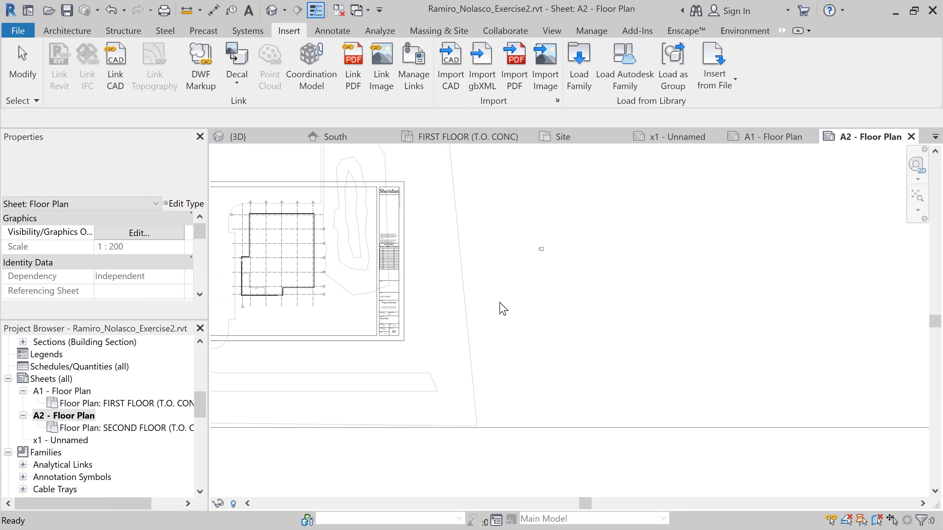
scroll(448, 339, "down", 1)
middle_click_drag(448, 339, 842, 343)
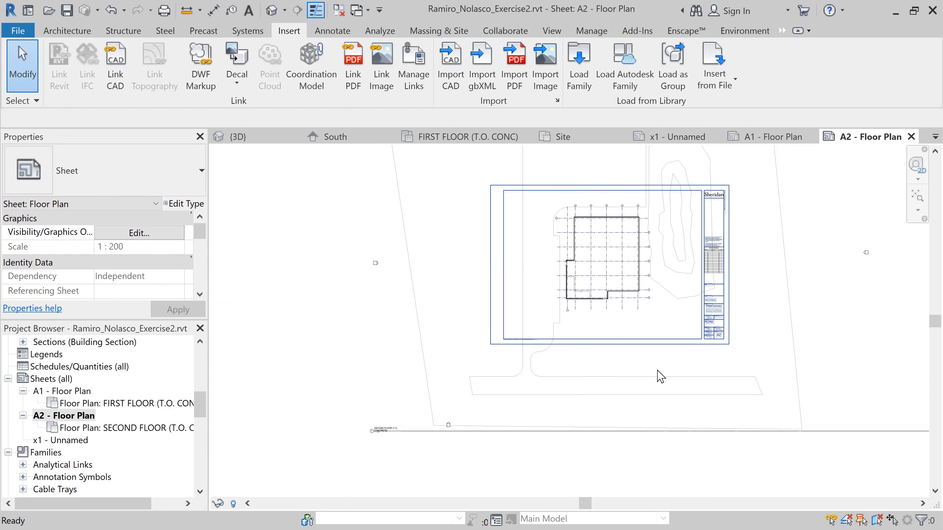
scroll(657, 371, "down", 3)
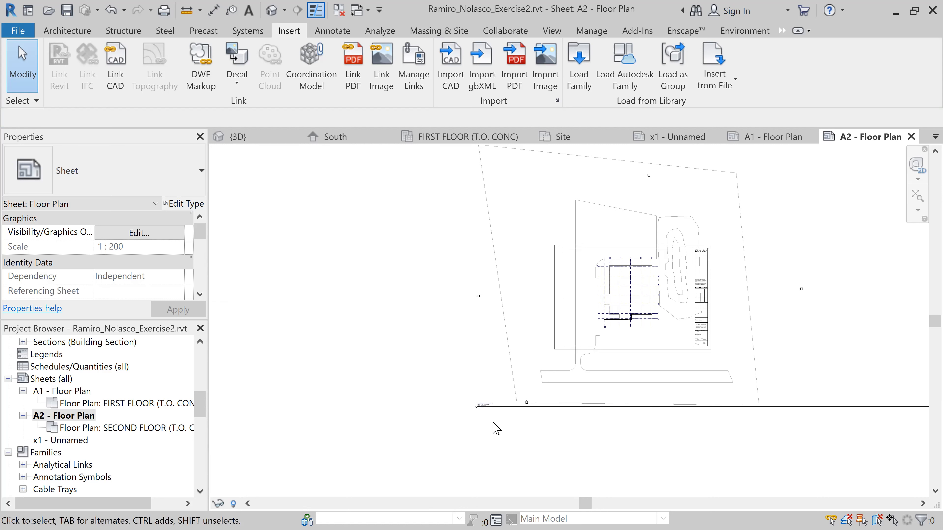
left_click(498, 410)
scroll(594, 427, "down", 1)
middle_click_drag(617, 416, 486, 387)
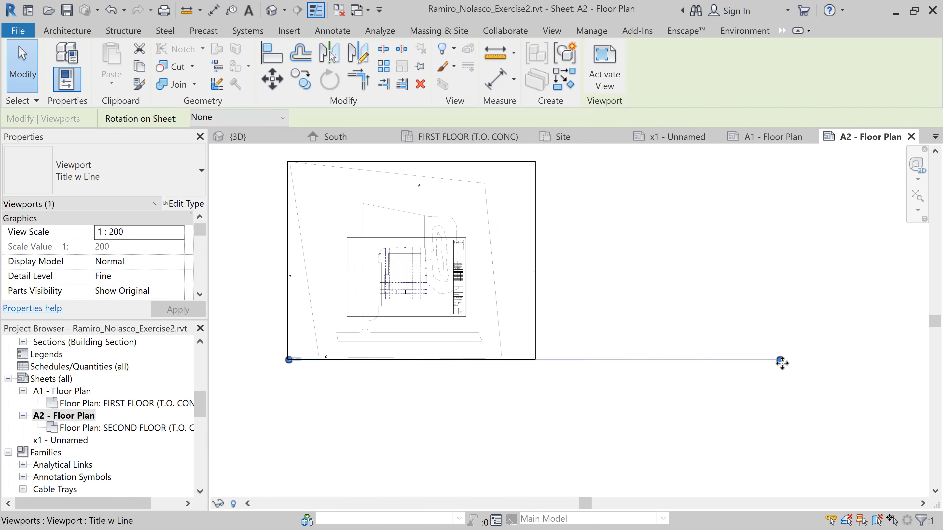
left_click_drag(780, 360, 313, 363)
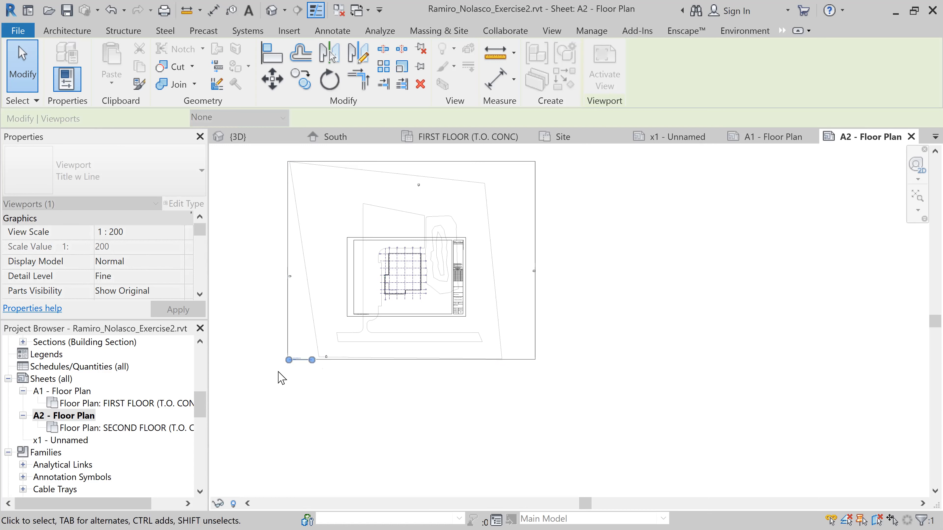
Change the second floor viewport title to "SECOND FLOOR (T.O. CON)" and accept renaming the corresponding level and views
scroll(287, 359, "up", 5)
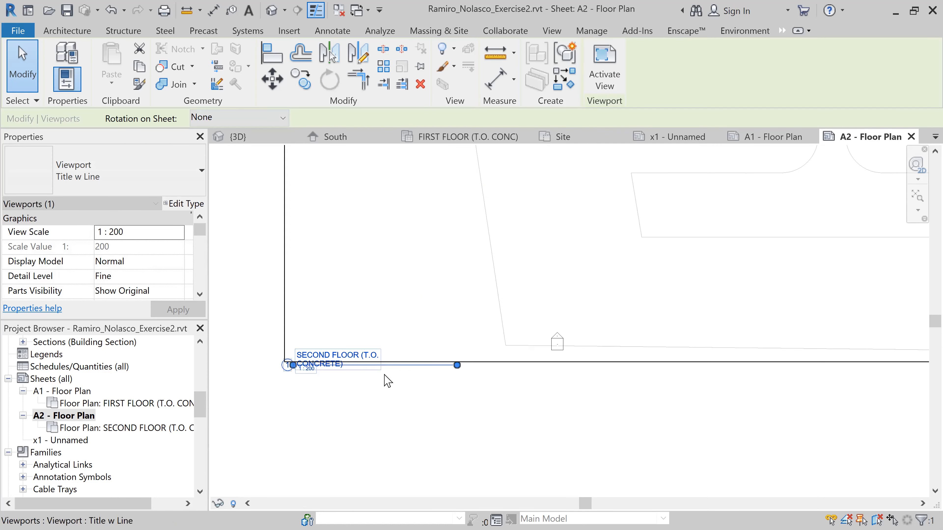
left_click(359, 356)
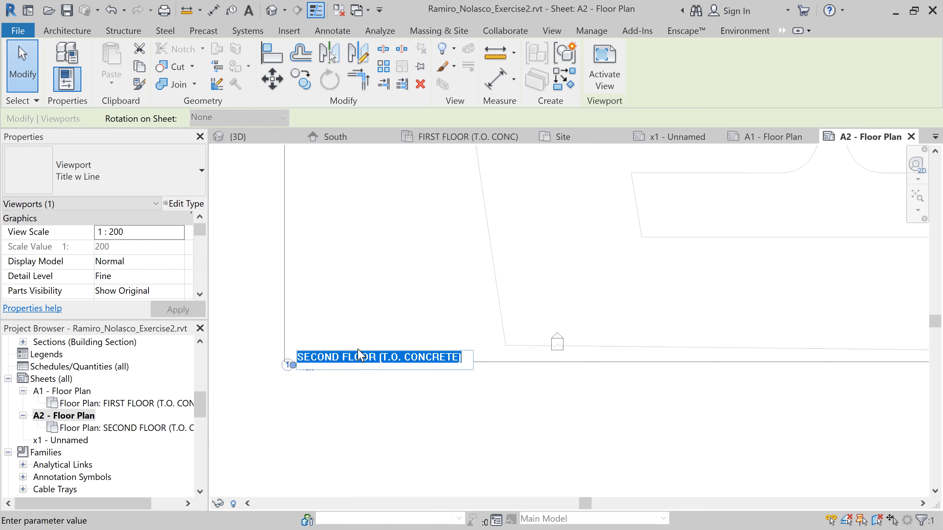
left_click(413, 357)
left_click_drag(428, 356, 451, 359)
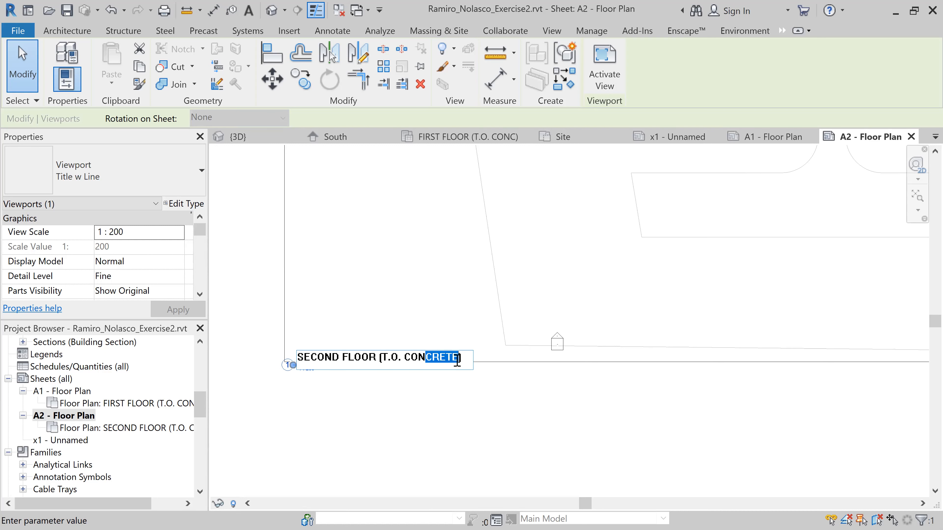
key("BackSpace")
key("Return")
left_click(523, 282)
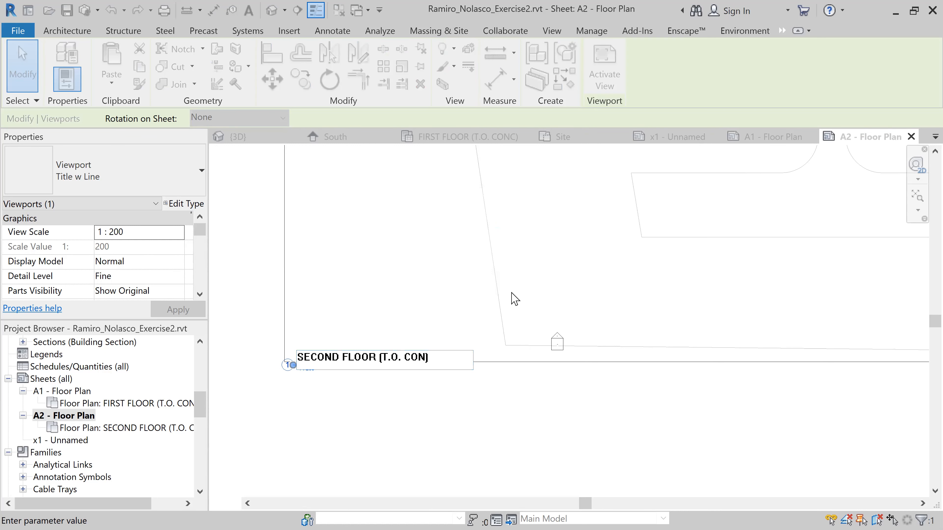
Change the viewport title to "2nd FLOOR (T.O. CONC)" and accept renaming the corresponding level and views
scroll(323, 377, "up", 4)
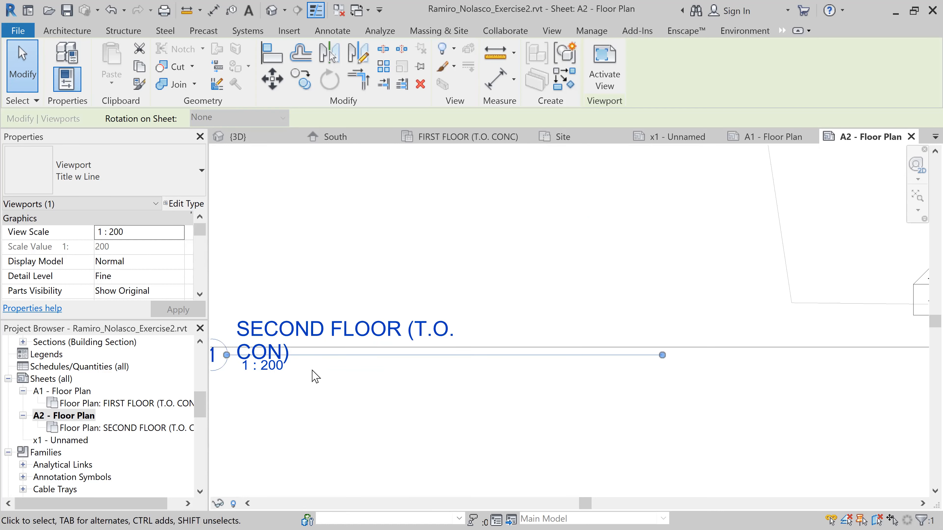
left_click(324, 334)
left_click(283, 339)
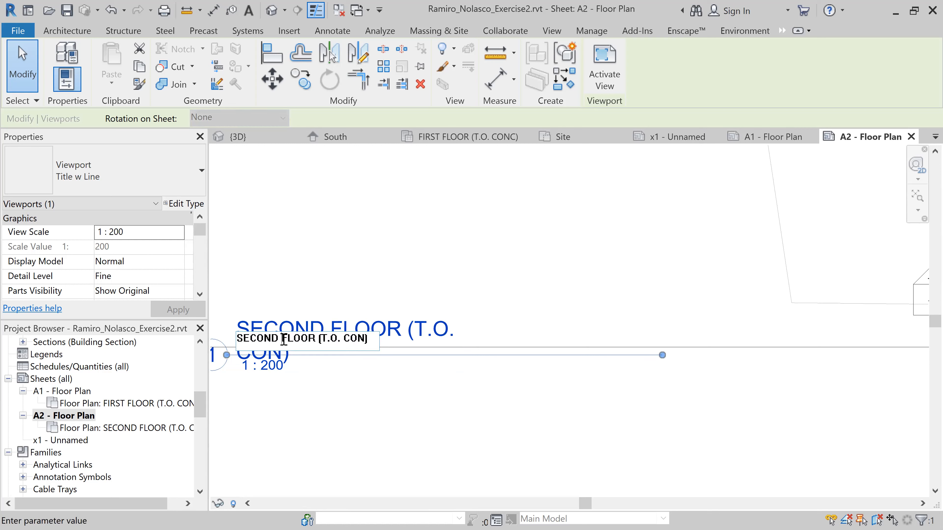
double_click(238, 337)
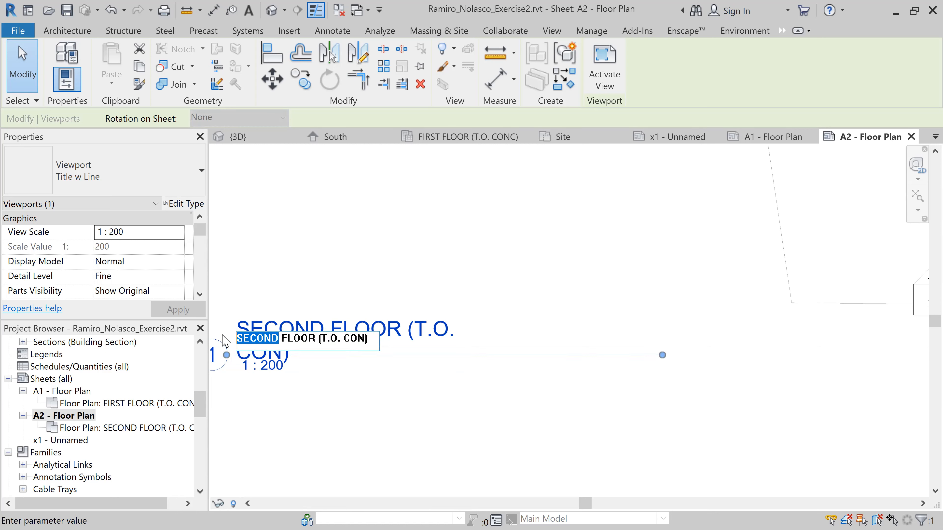
type("2nd")
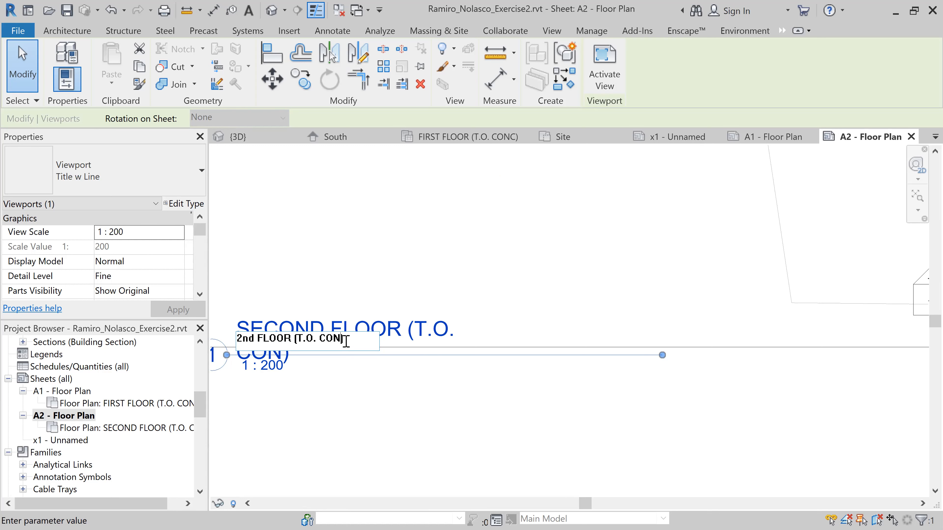
type("c")
left_click(412, 422)
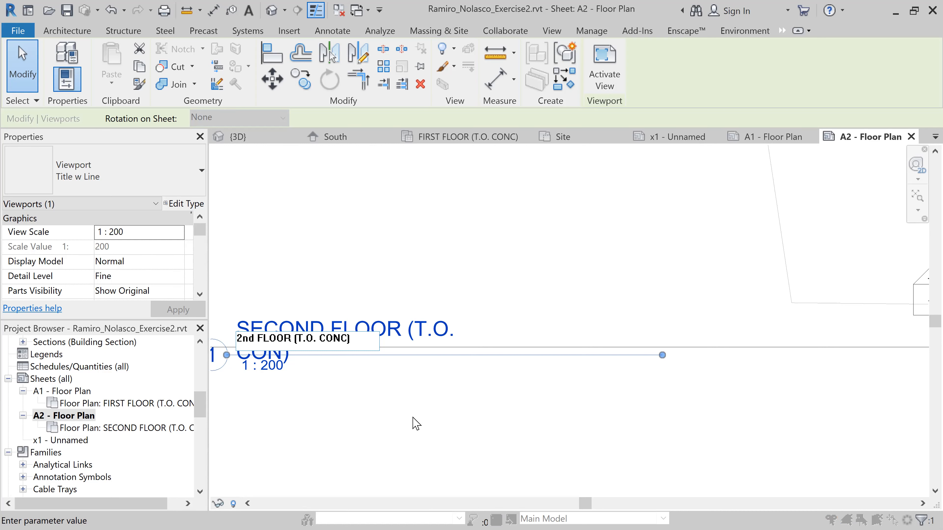
left_click(528, 283)
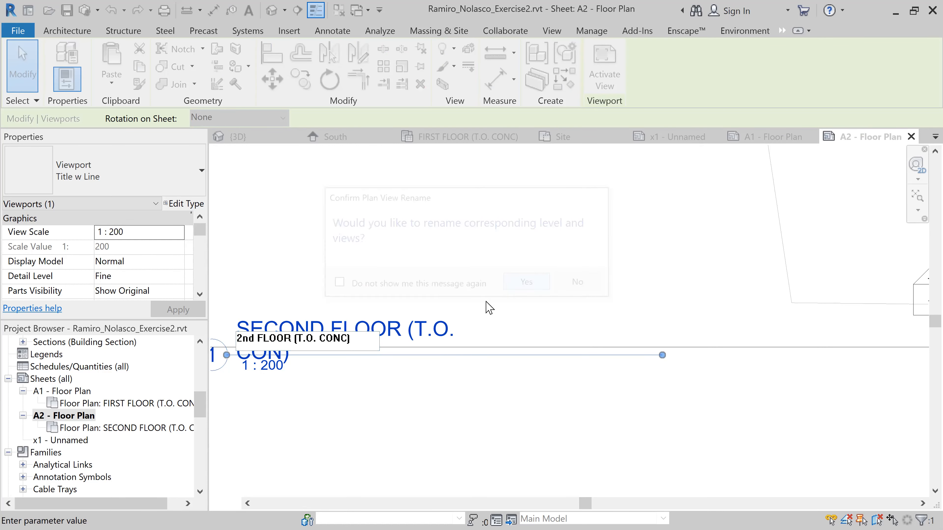
Shorten the viewport's title line further so it matches the width of the "2nd FLOOR (T.O. CONC)" title
left_click_drag(662, 355, 481, 362)
scroll(423, 420, "down", 6)
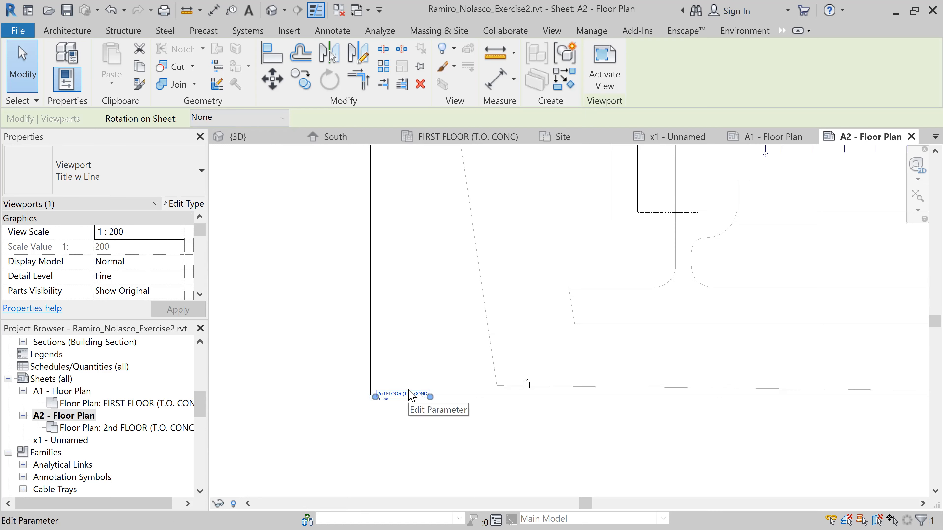
left_click(410, 394)
left_click(444, 356)
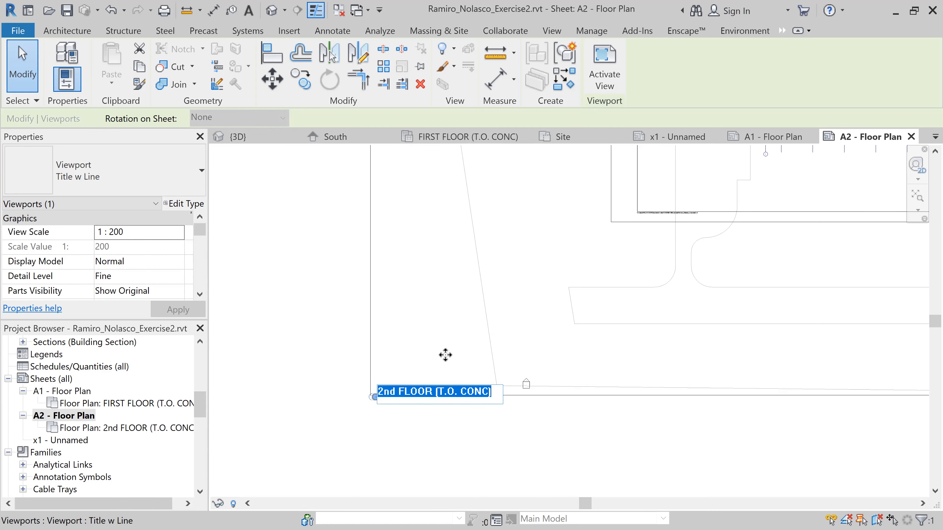
scroll(402, 407, "up", 2)
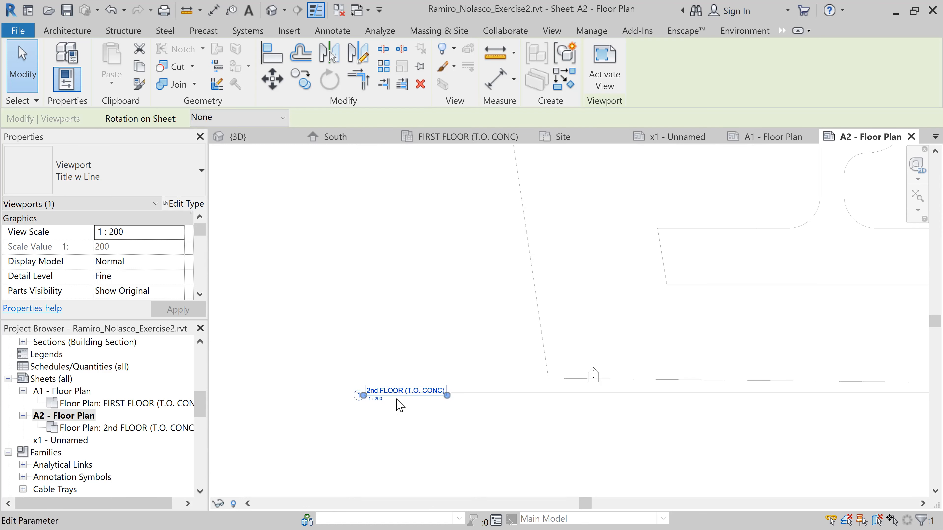
mouse_move(396, 401)
left_mouse_down()
mouse_move(407, 389)
mouse_move(404, 399)
left_mouse_up()
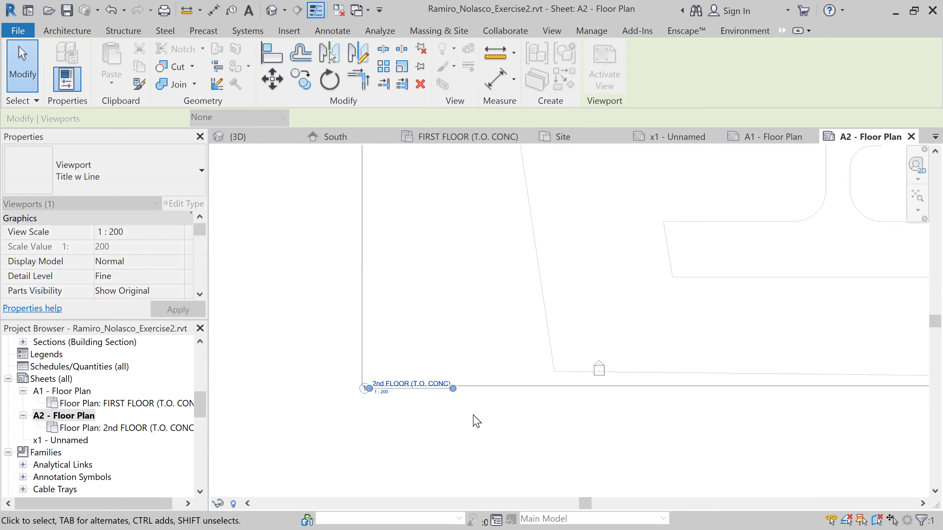
Deselect the second floor viewport and activate its view for editing on sheet A2
scroll(474, 421, "down", 3)
key("Escape")
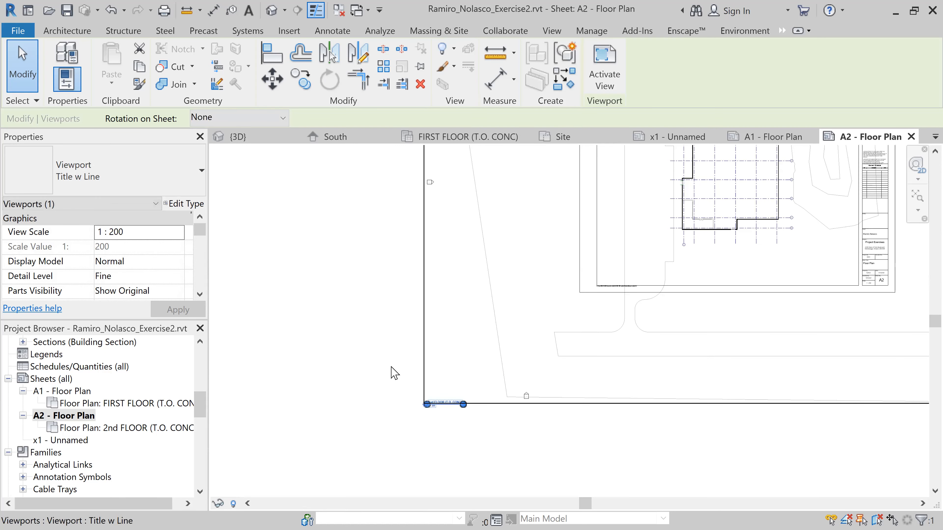
double_click(481, 364)
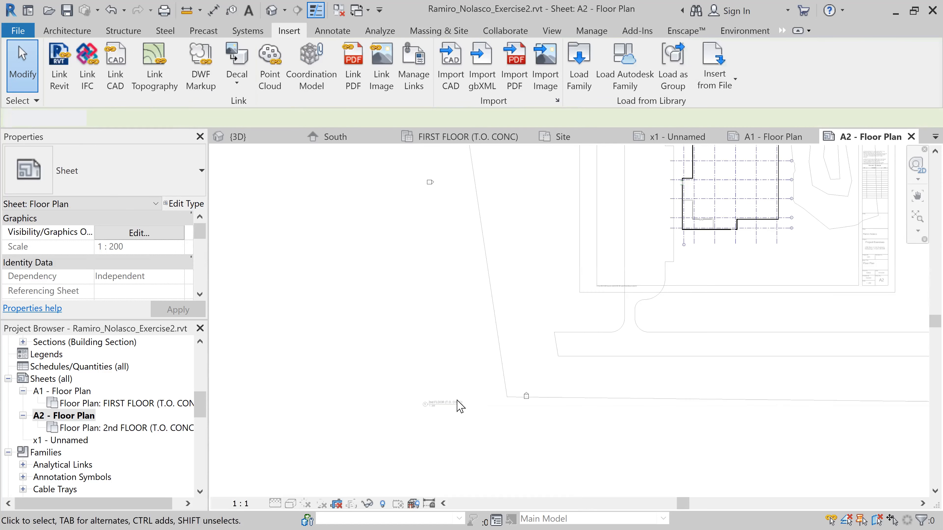
Deactivate the second floor view to return to editing sheet A2
scroll(494, 427, "down", 2)
middle_click_drag(486, 431, 436, 436)
double_click(437, 436)
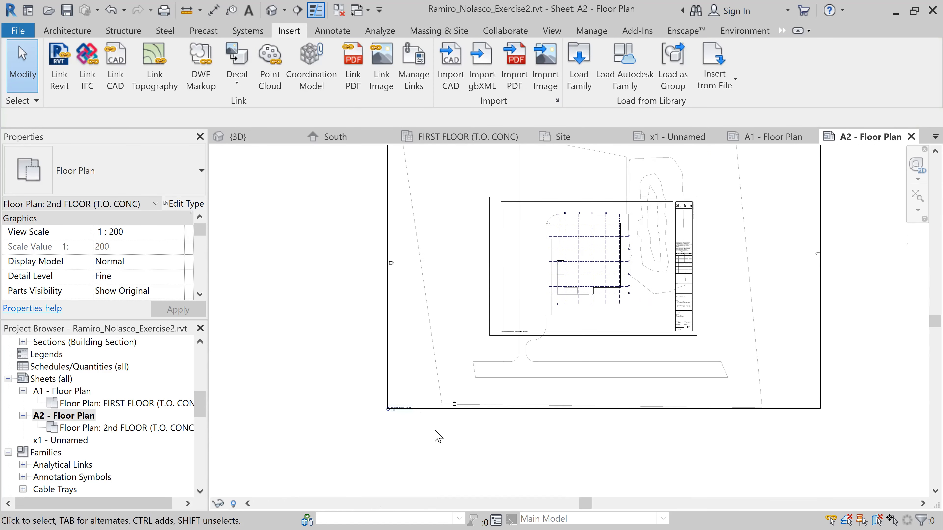
Select the second floor viewport by its title and nudge the viewport slightly downward on sheet A2
scroll(401, 418, "up", 3)
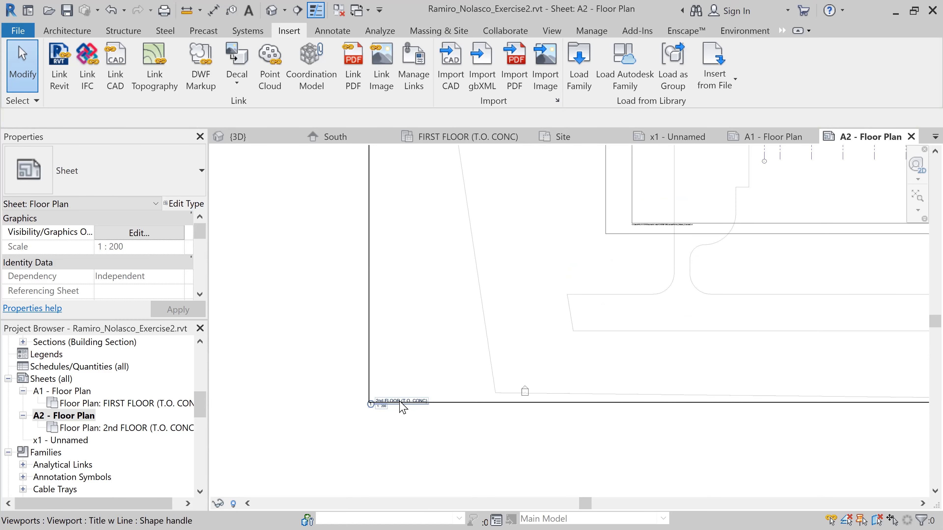
left_click(402, 403)
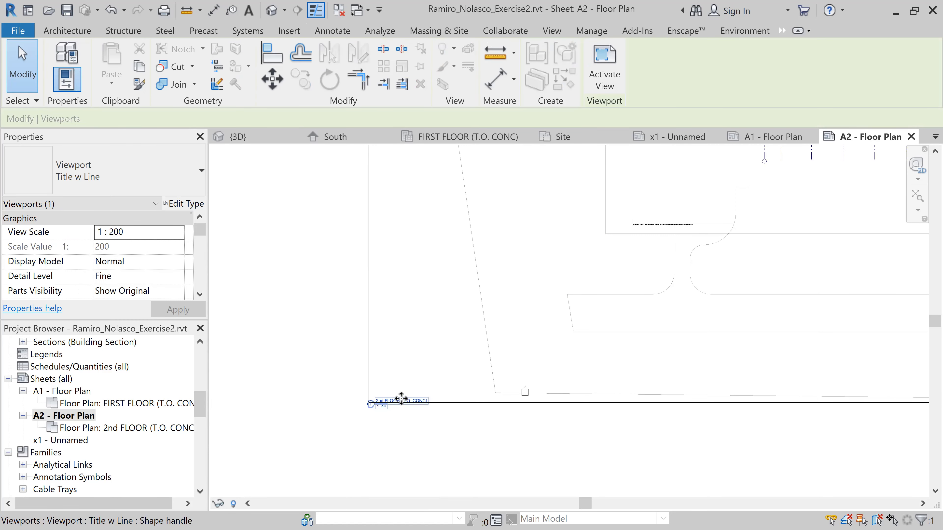
scroll(394, 417, "up", 4)
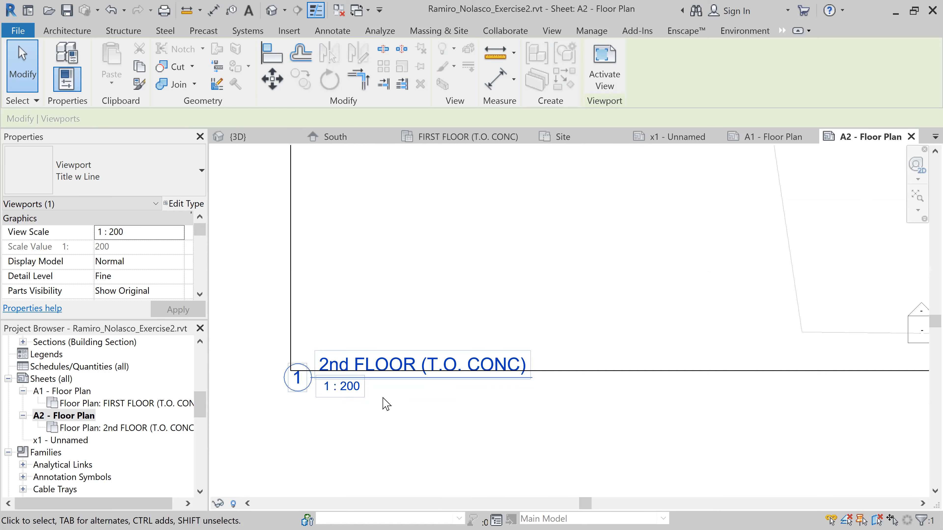
left_click(462, 293)
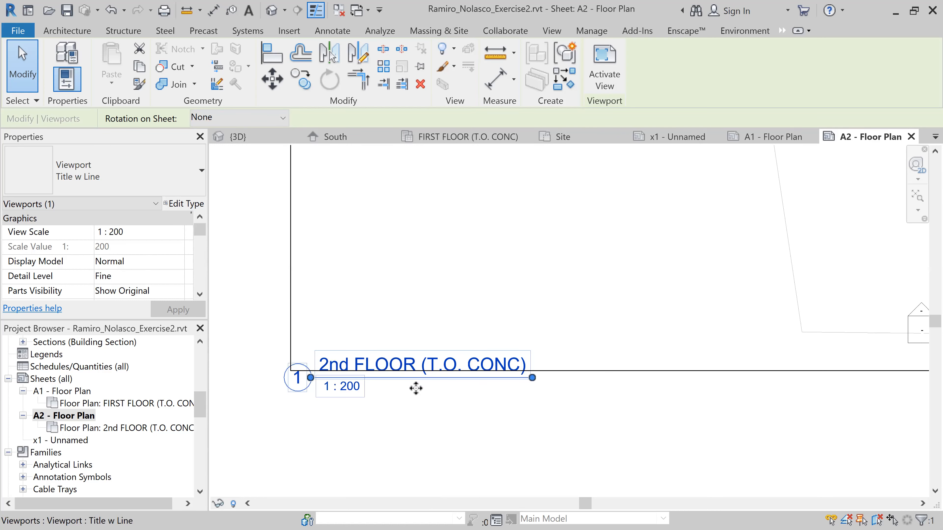
mouse_move(416, 405)
left_mouse_down()
mouse_move(542, 323)
mouse_move(410, 394)
mouse_move(439, 415)
mouse_move(425, 419)
left_mouse_up()
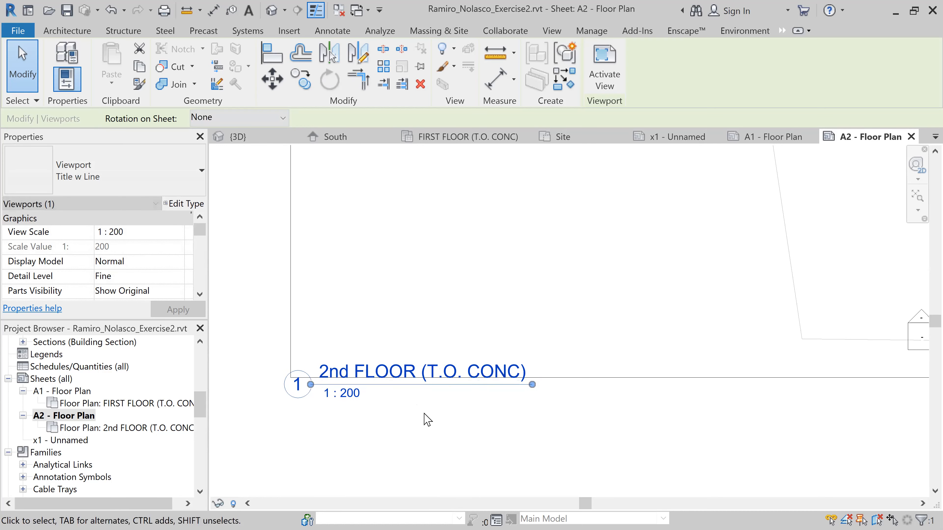
Move the "2nd FLOOR (T.O. CONC)" view title to just inside the lower-left corner of sheet A2's border
left_click(410, 417)
left_click(382, 388)
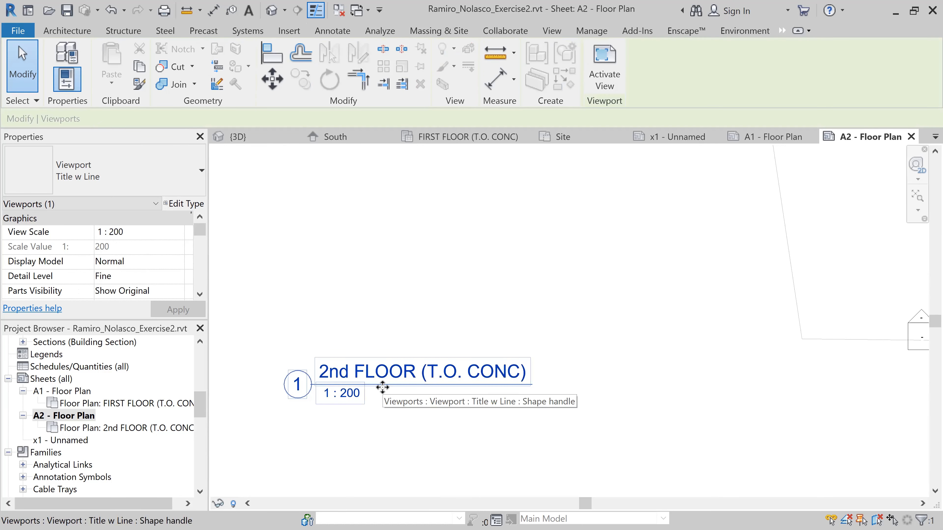
left_click_drag(385, 388, 738, 233)
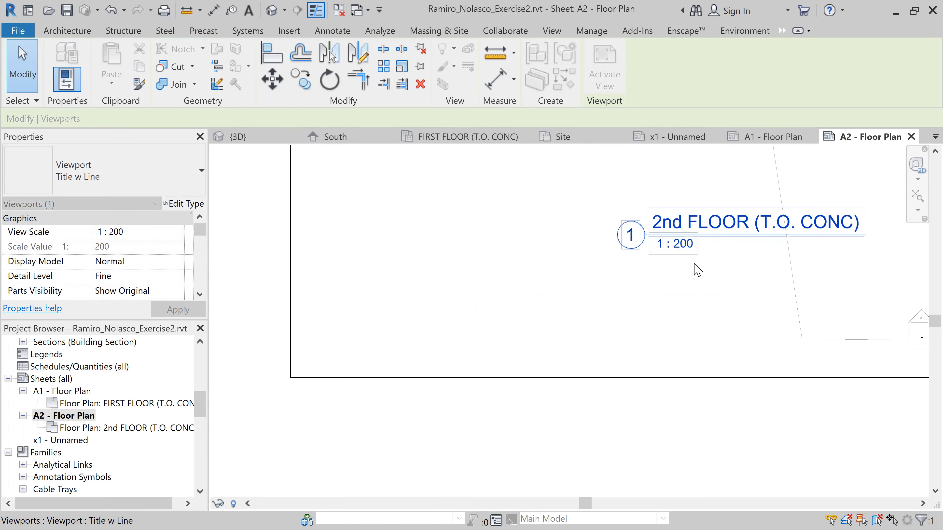
scroll(691, 269, "down", 5)
middle_click_drag(745, 356, 433, 383)
left_click_drag(409, 331, 505, 251)
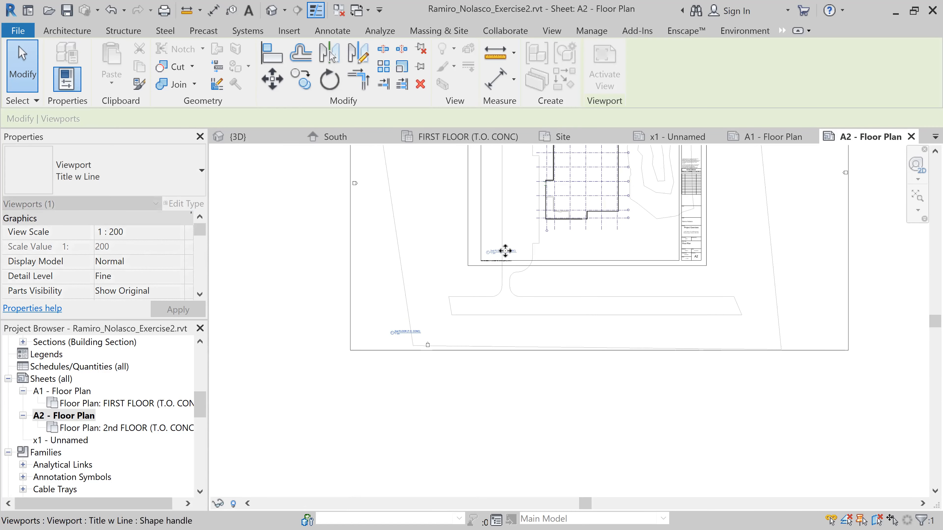
scroll(506, 251, "up", 5)
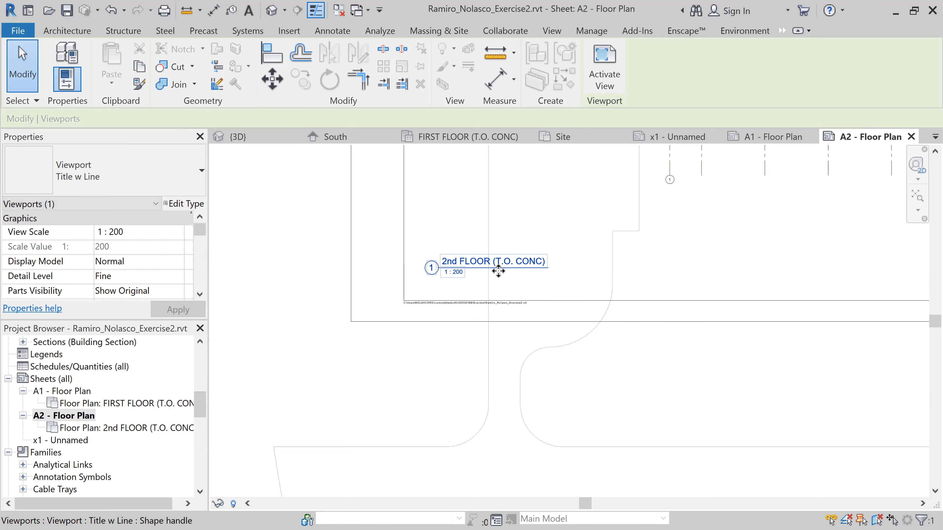
scroll(499, 271, "up", 3)
left_click_drag(505, 265, 495, 293)
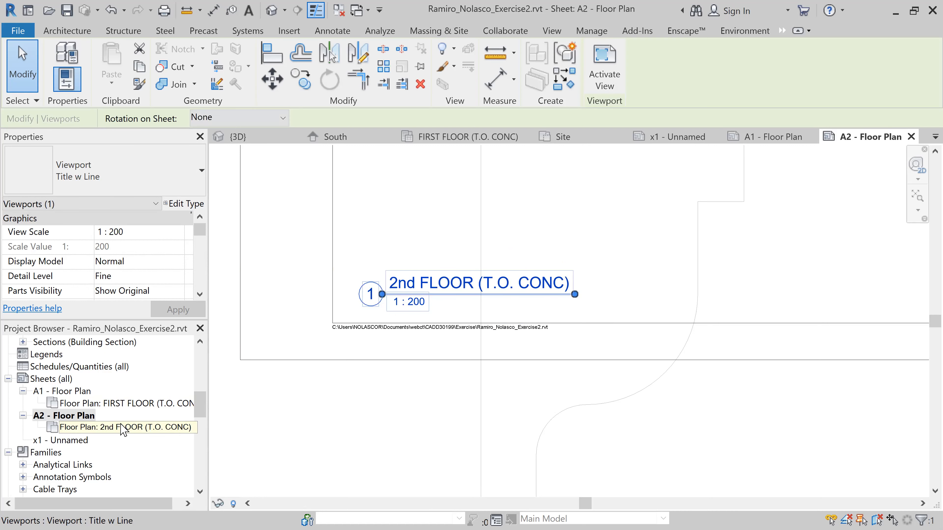
Open sheet A1 - Floor Plan, cancelling the edit of its sheet number and name
left_click(126, 402)
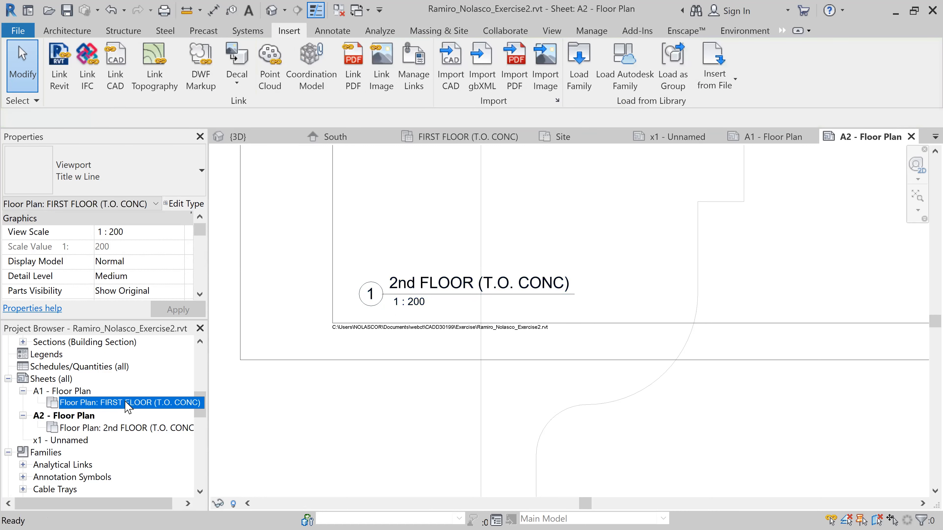
left_click(113, 403)
left_click(75, 392)
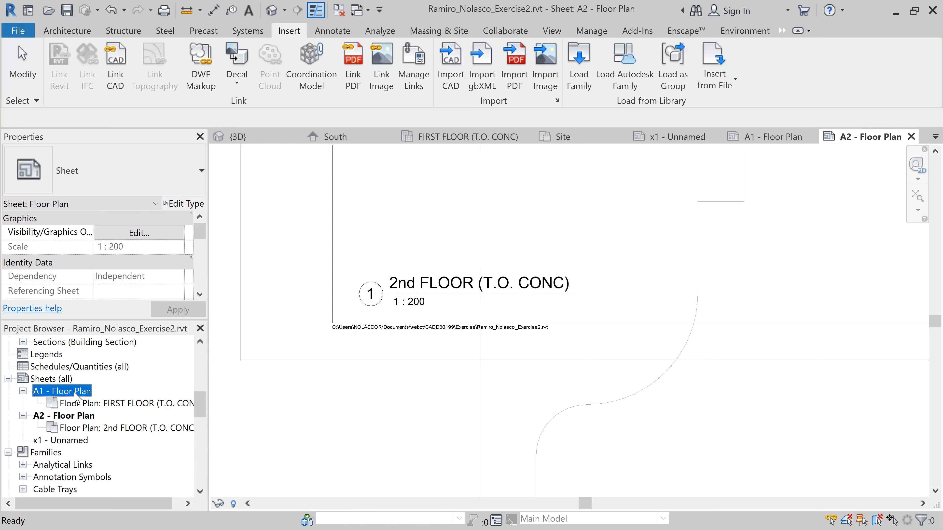
left_click(75, 392)
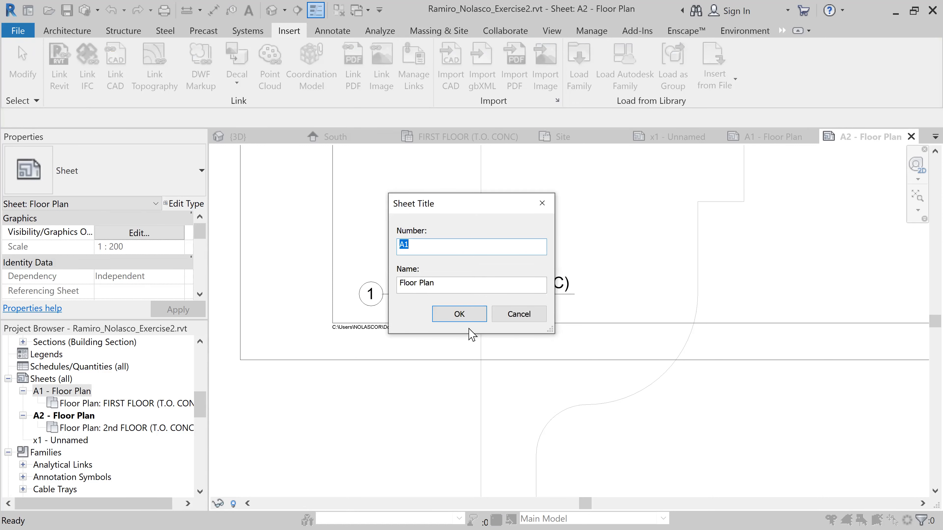
left_click(506, 319)
double_click(70, 391)
Try to open the "FIRST FLOOR (T.O. CONC)" viewport title on sheet A1 for text editing
scroll(297, 371, "down", 6)
middle_click_drag(299, 362, 690, 333)
scroll(293, 352, "up", 8)
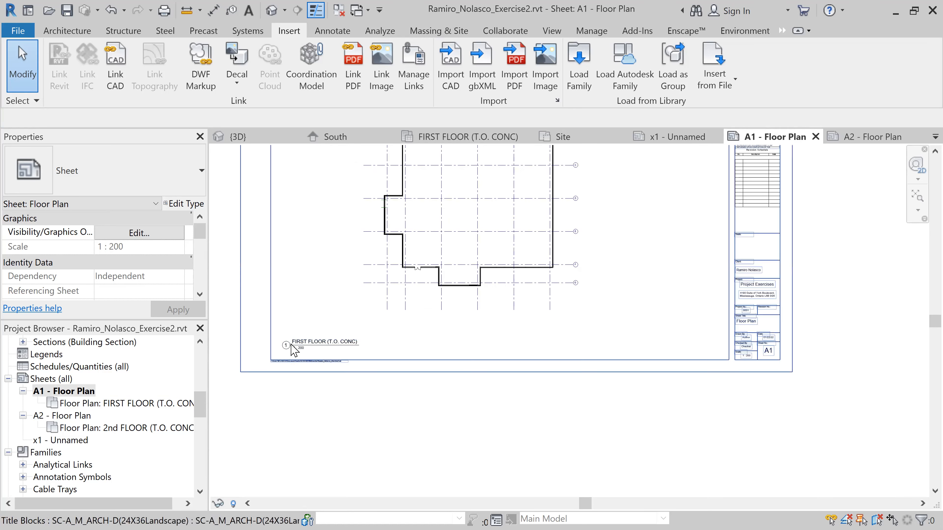
left_click(325, 318)
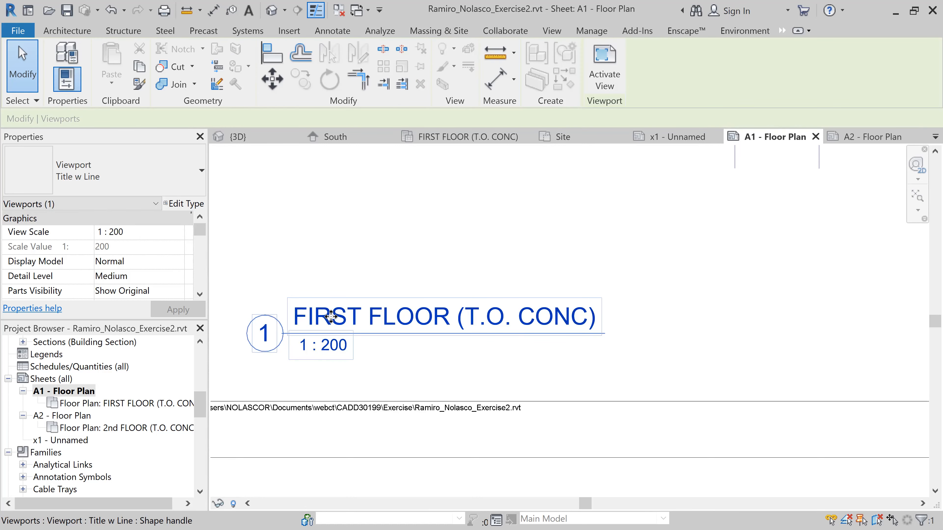
key("Escape")
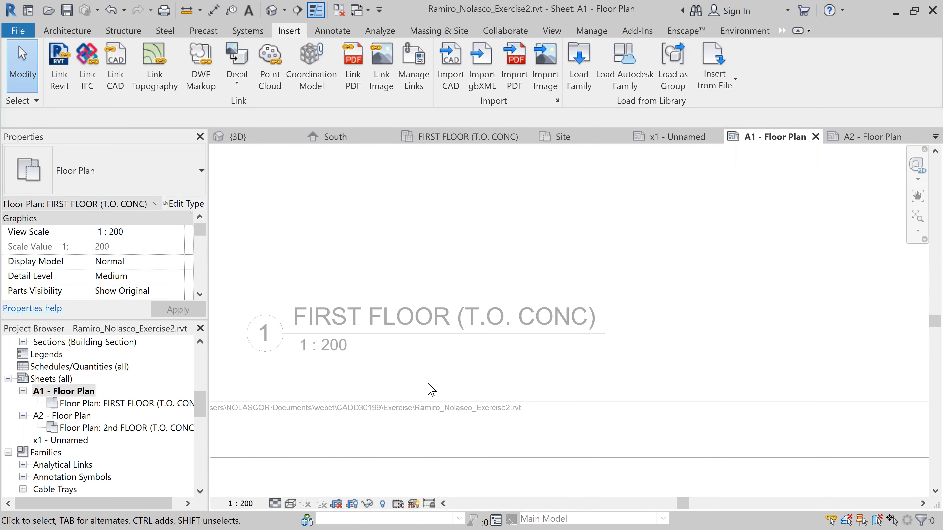
scroll(430, 390, "down", 4)
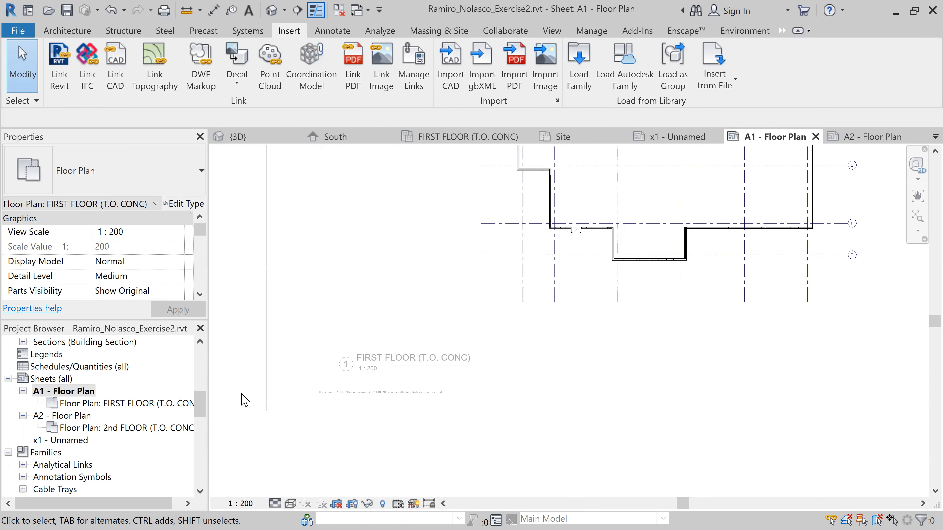
scroll(290, 418, "down", 2)
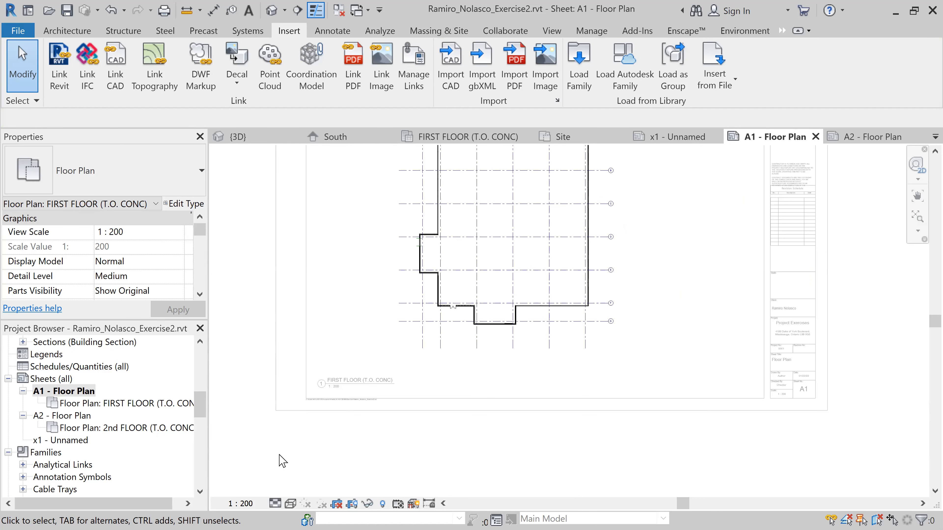
scroll(326, 440, "down", 2)
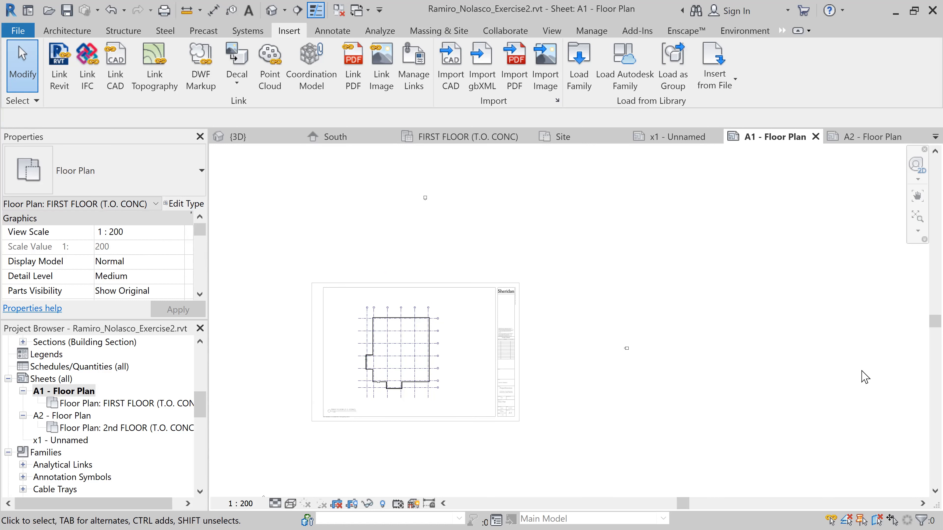
Retry editing the first floor viewport's title text, deactivating the view after each attempt
scroll(317, 419, "up", 6)
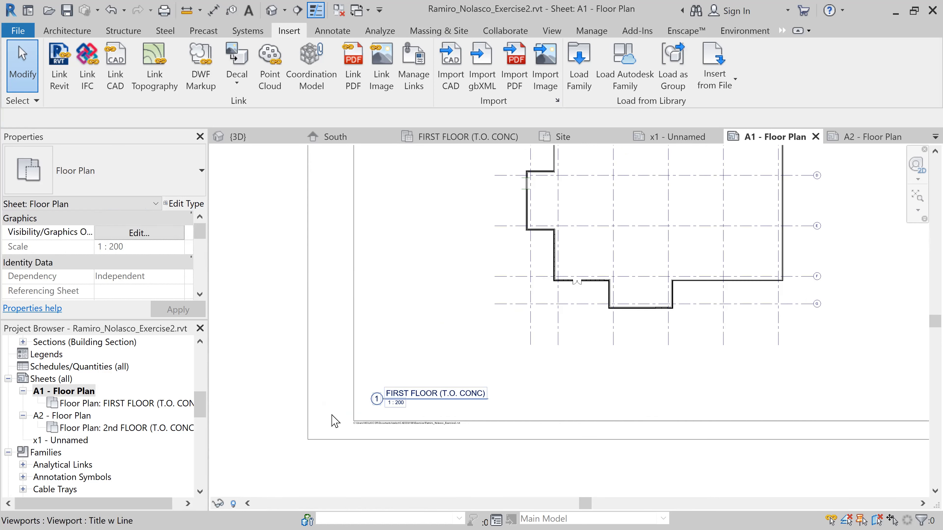
left_click(504, 367)
left_click(504, 368)
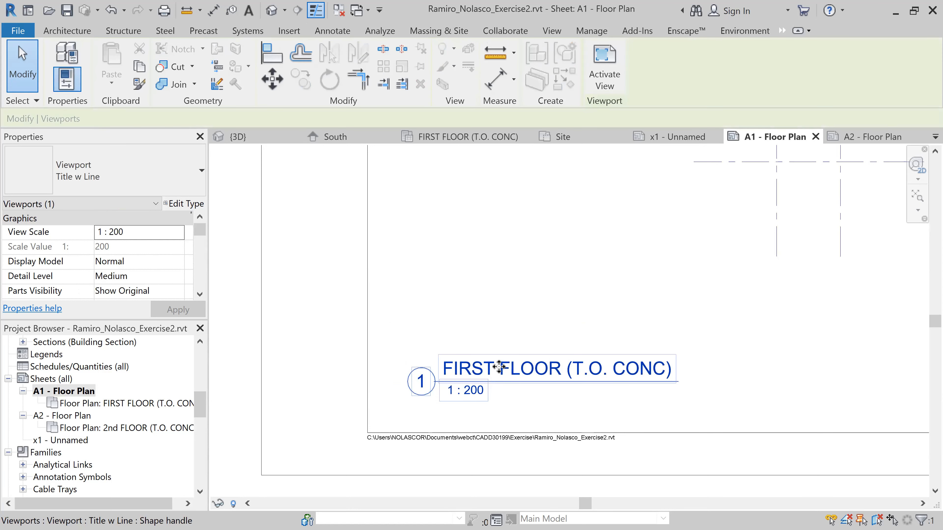
double_click(492, 369)
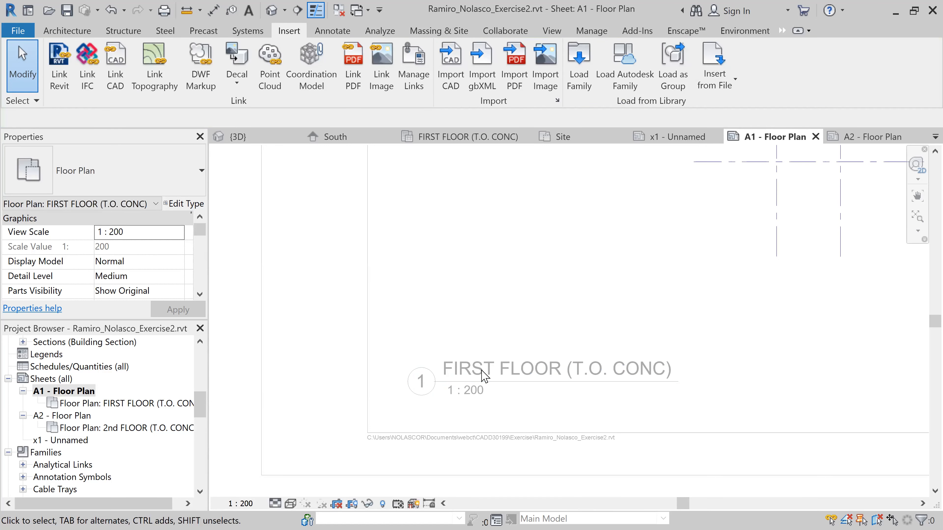
scroll(482, 379, "down", 8)
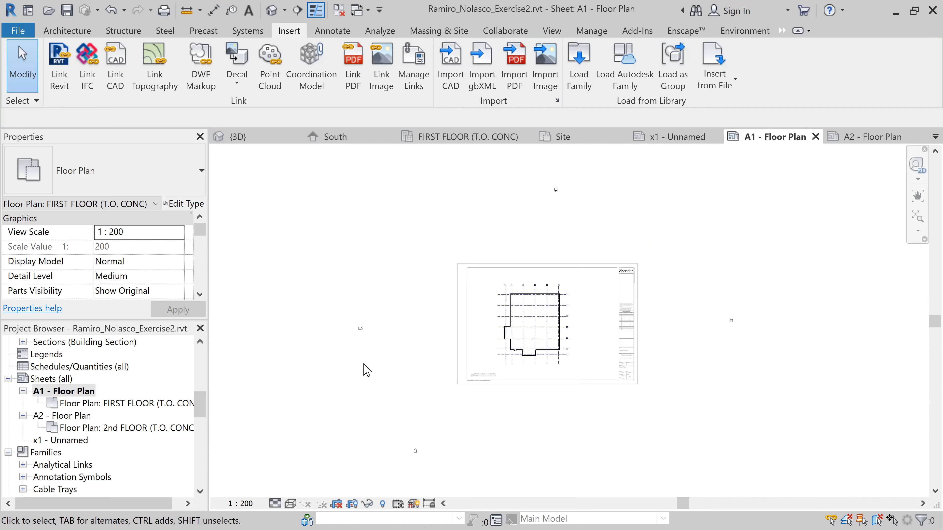
double_click(337, 378)
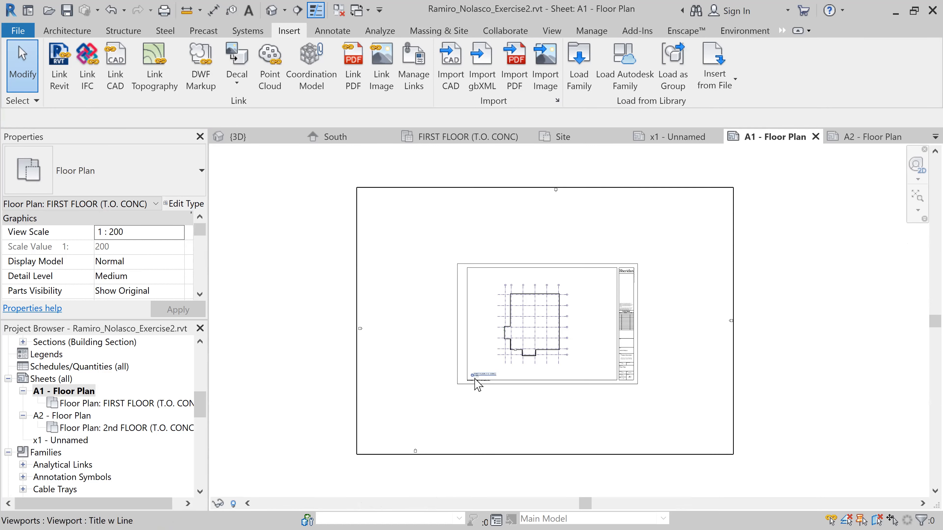
scroll(480, 380, "up", 5)
scroll(485, 382, "up", 2)
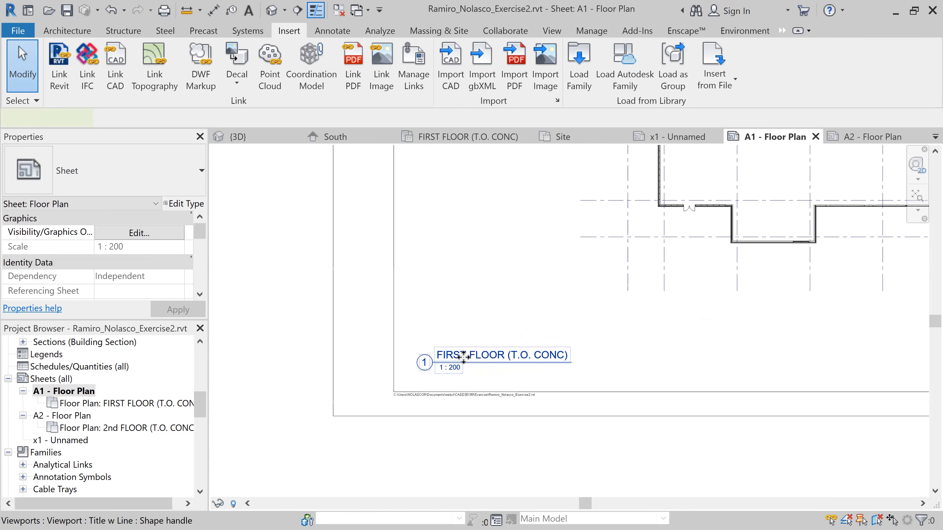
left_click(459, 355)
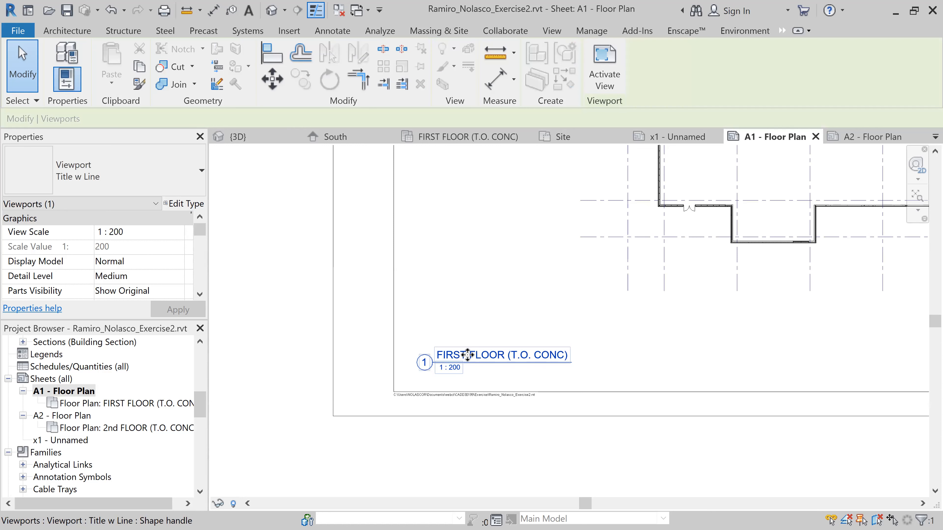
double_click(466, 356)
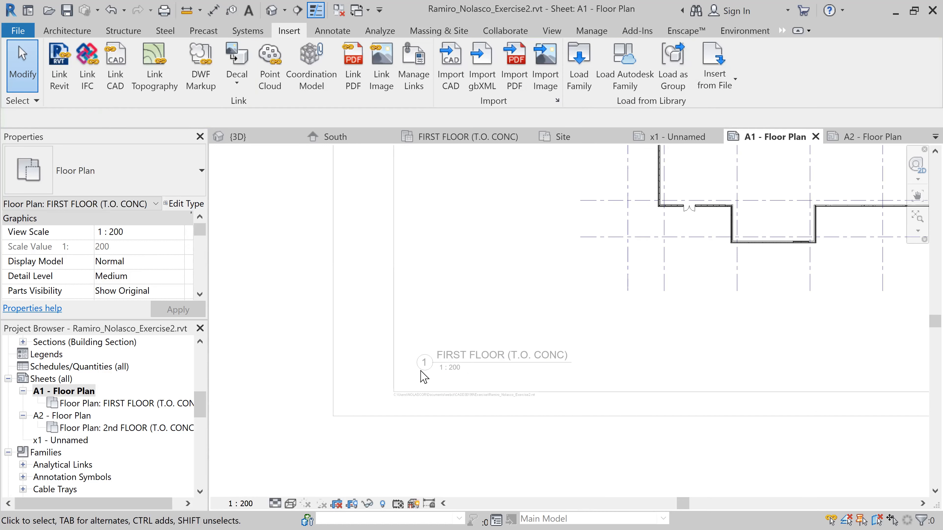
scroll(260, 388, "down", 6)
middle_click_drag(365, 419, 546, 393)
double_click(333, 393)
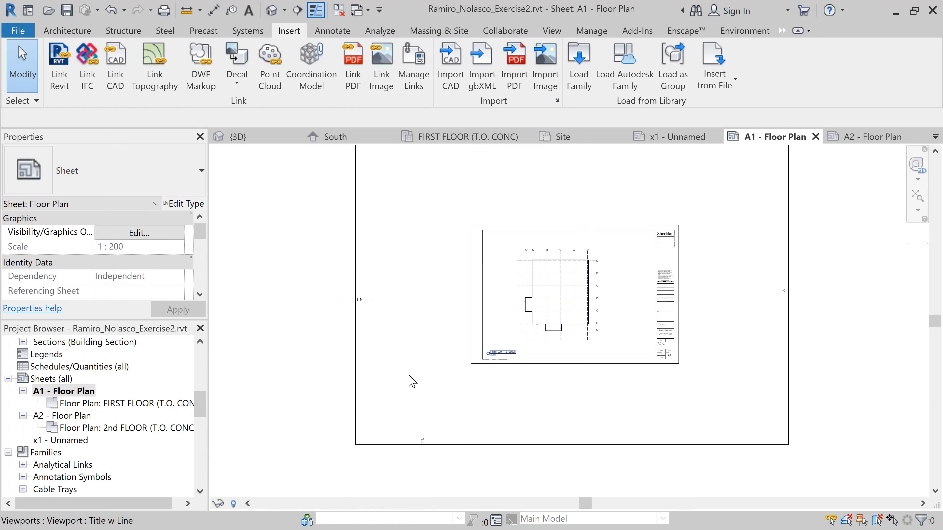
scroll(426, 386, "up", 3)
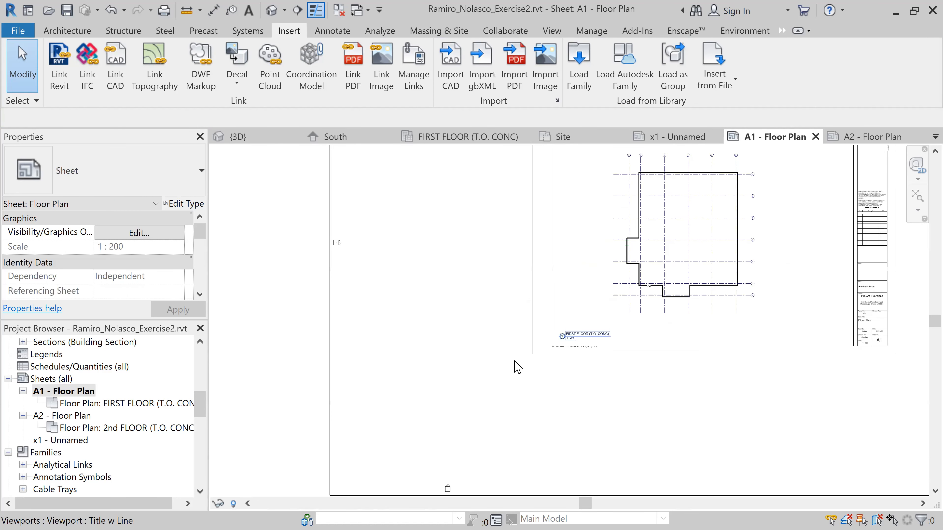
left_click(580, 343)
scroll(570, 358, "down", 2)
scroll(567, 364, "down", 3)
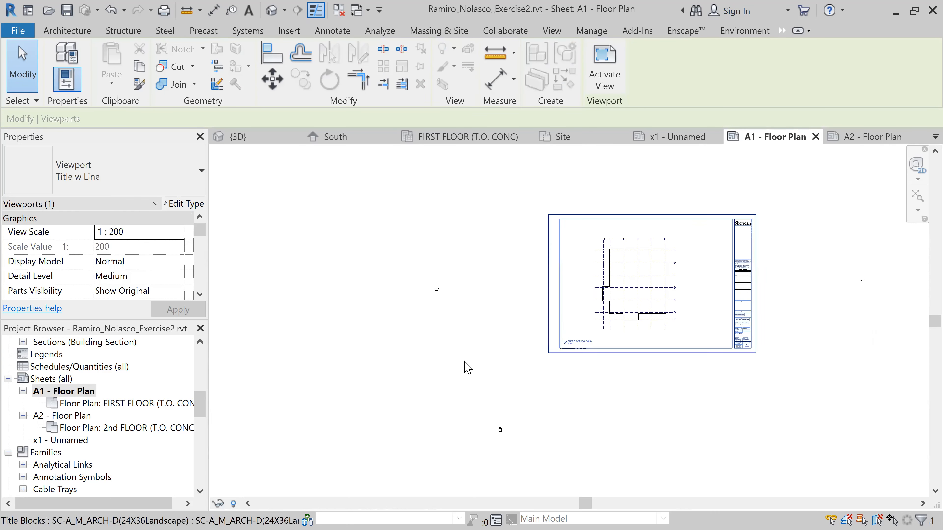
left_click(363, 363)
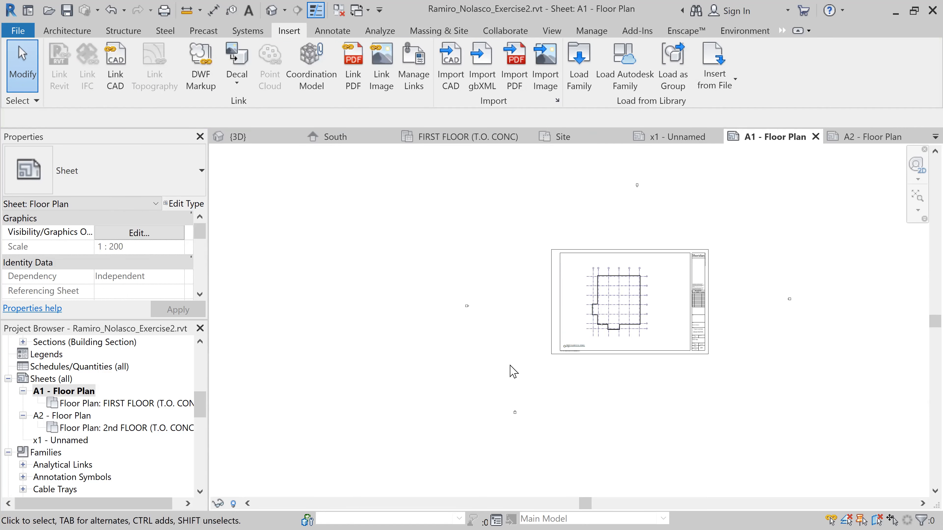
Select the "FIRST FLOOR (T.O. CONC)" title on sheet A1, review its available commands, and dismiss them
left_click(578, 350)
scroll(576, 346, "up", 6)
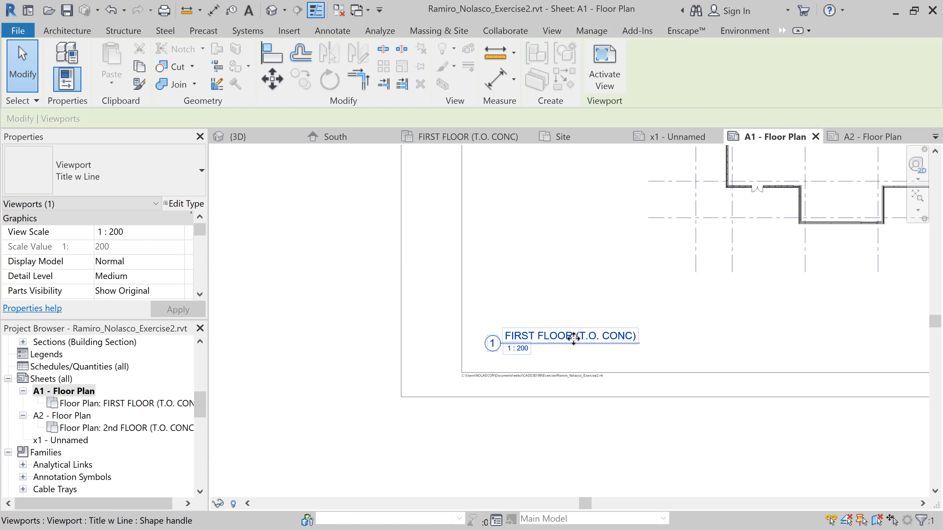
right_click(574, 338)
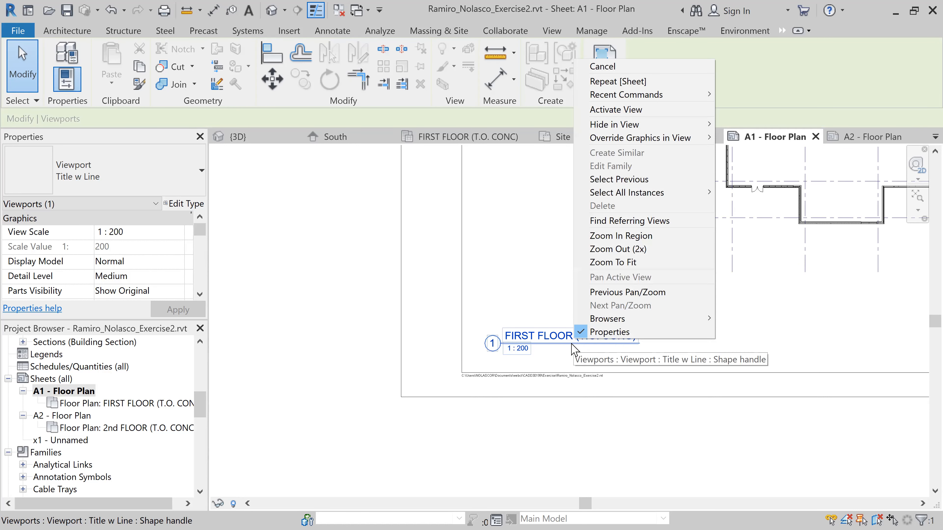
left_click(535, 334)
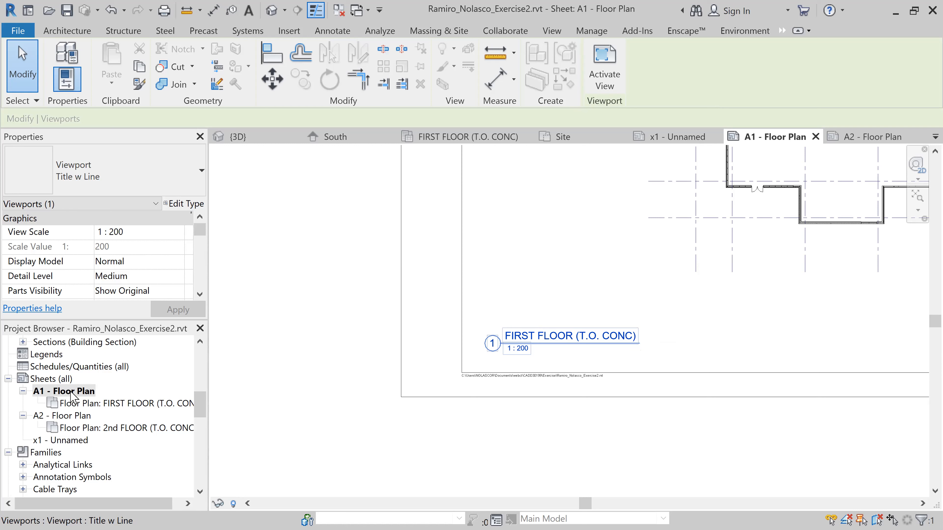
Rename the first floor plan view on sheet A1 to "1st FLOOR (T.O. CONC)", also renaming the corresponding level and views
left_click(97, 404)
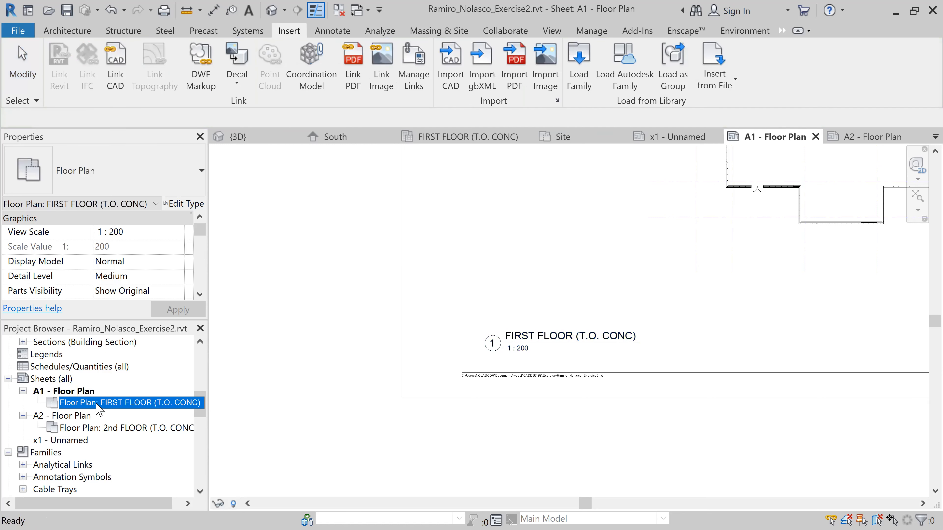
right_click(97, 404)
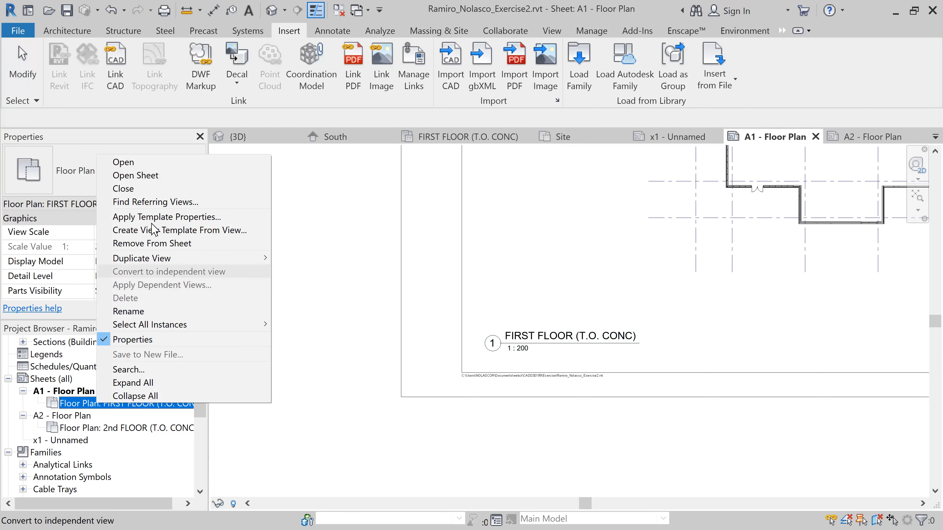
left_click(179, 312)
left_click(87, 403)
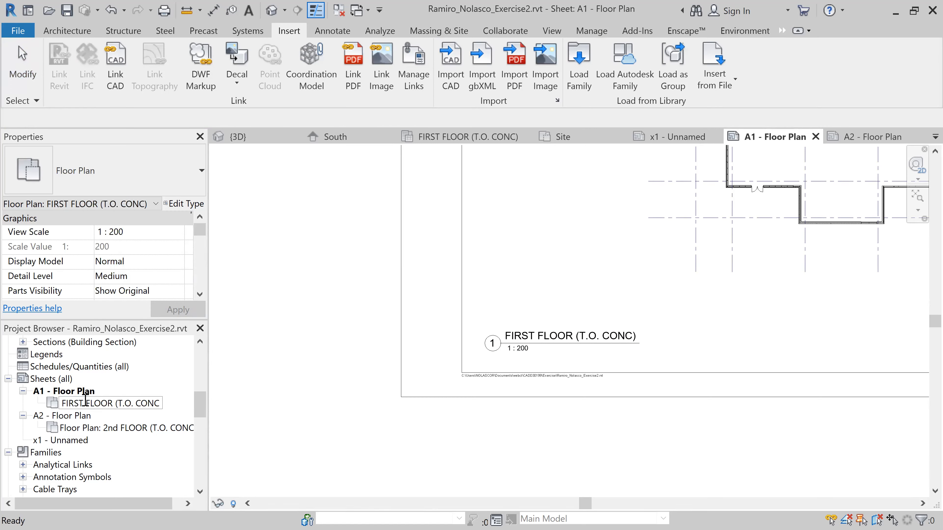
double_click(78, 403)
type("1st")
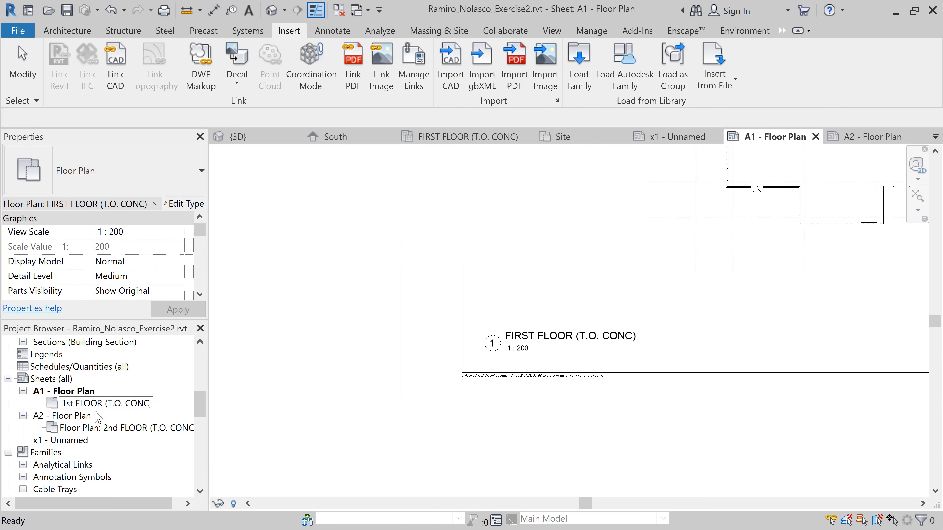
key("Return")
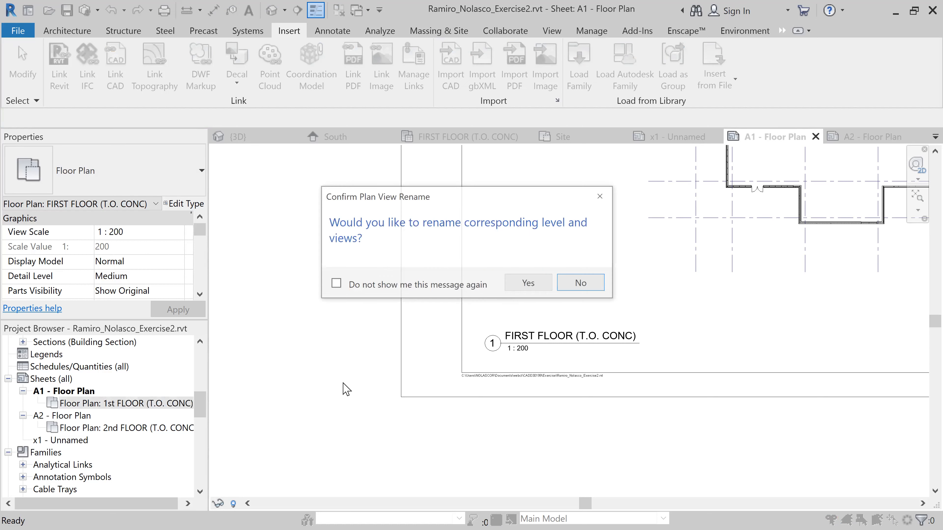
left_click(528, 283)
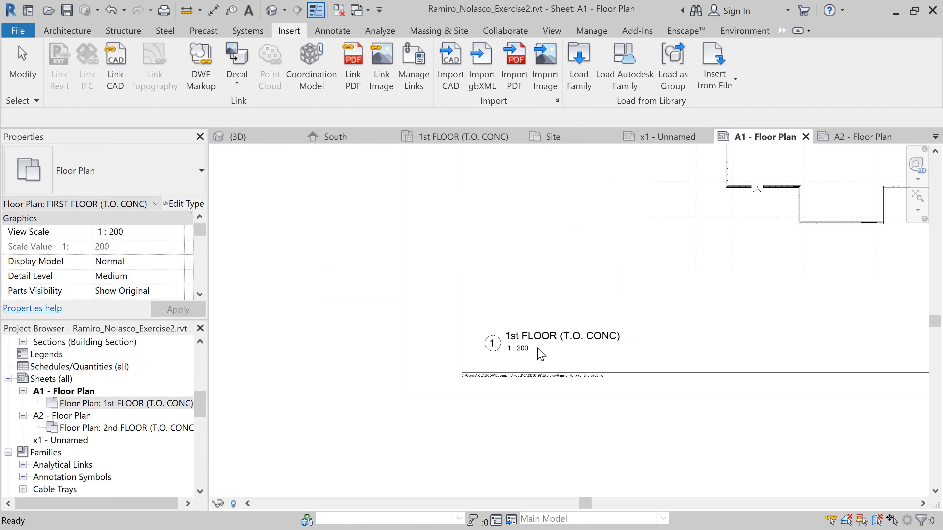
key("Escape")
scroll(557, 382, "down", 5)
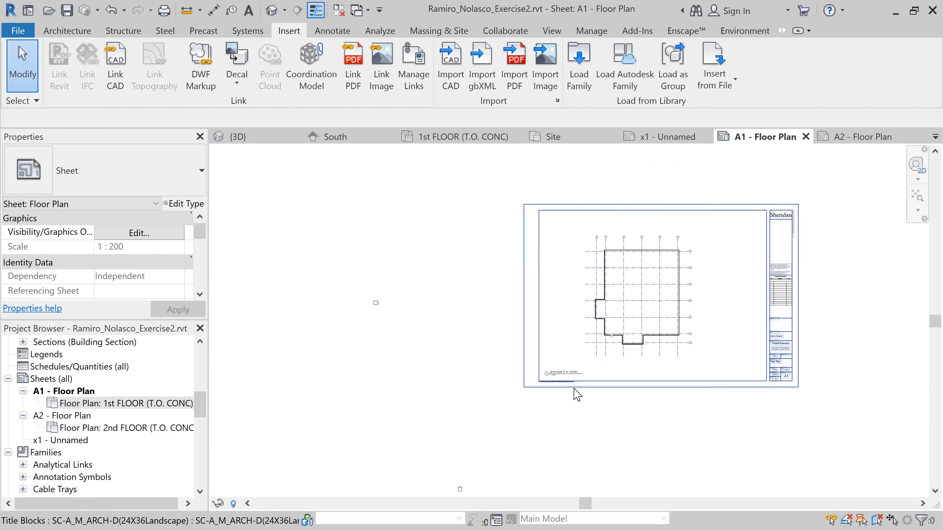
middle_click_drag(827, 368, 710, 375)
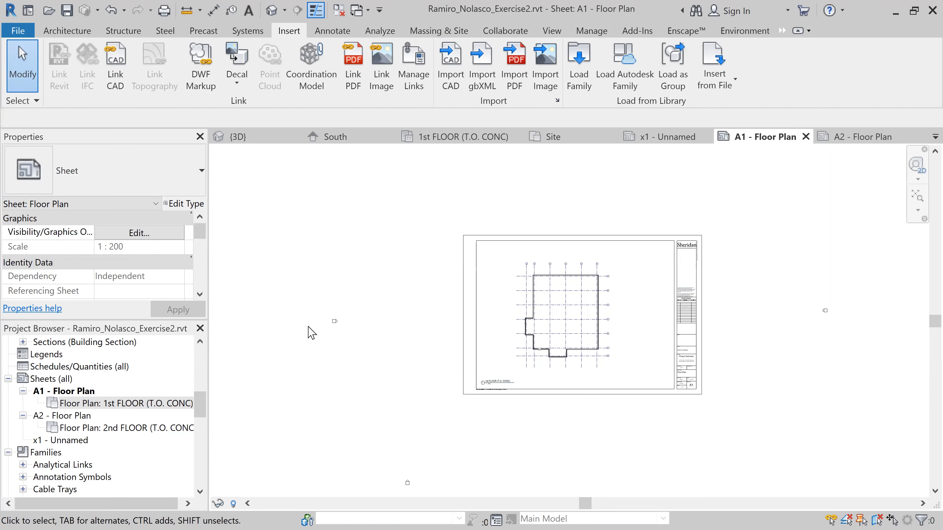